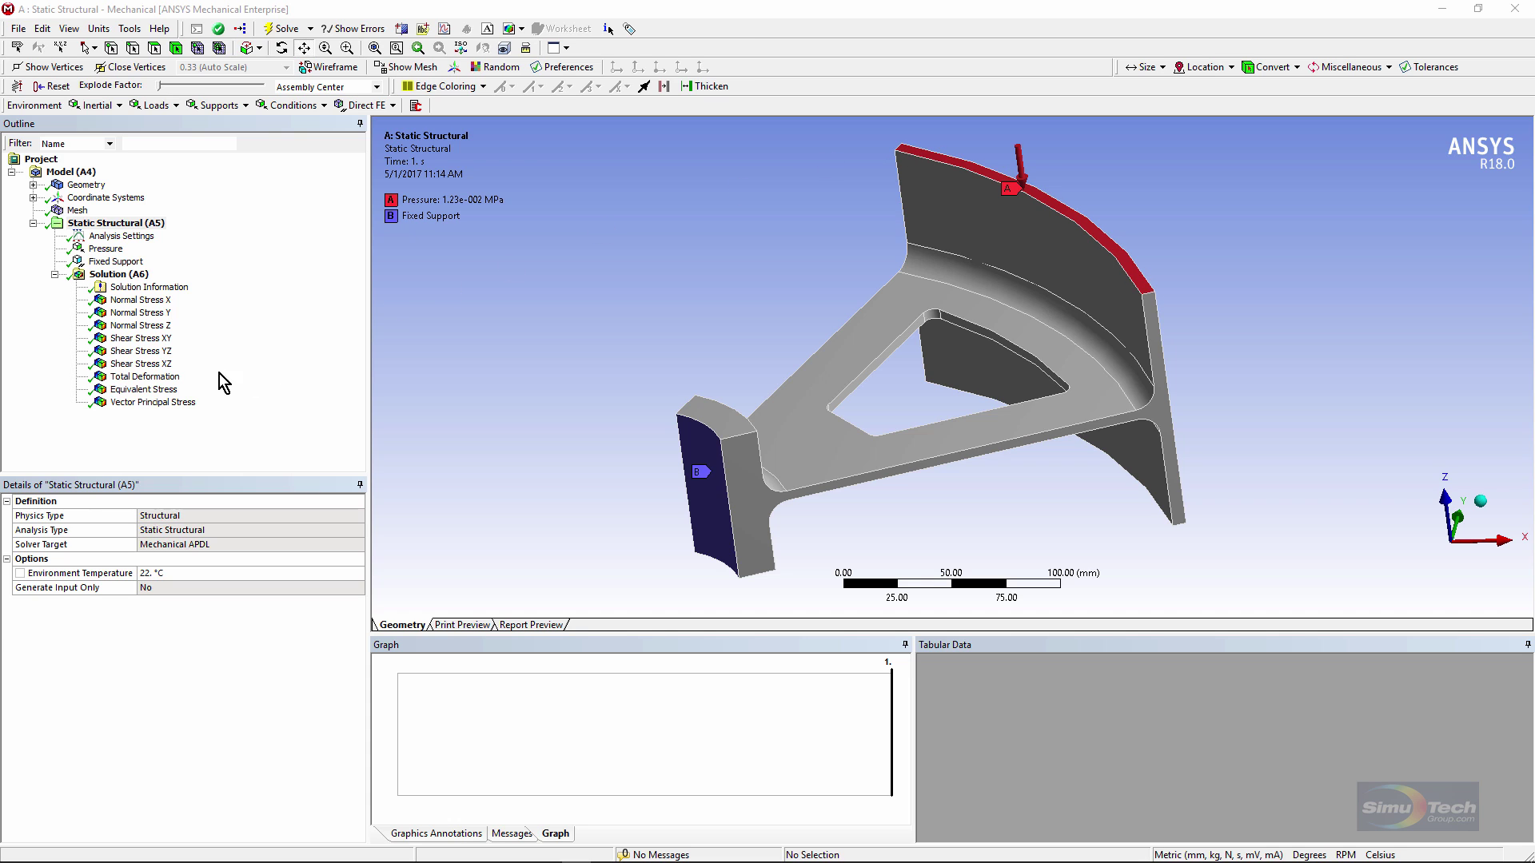
Show the Total Deformation contour (0 to 0.25815 mm), then play and stop its animation.
click(173, 382)
click(173, 382)
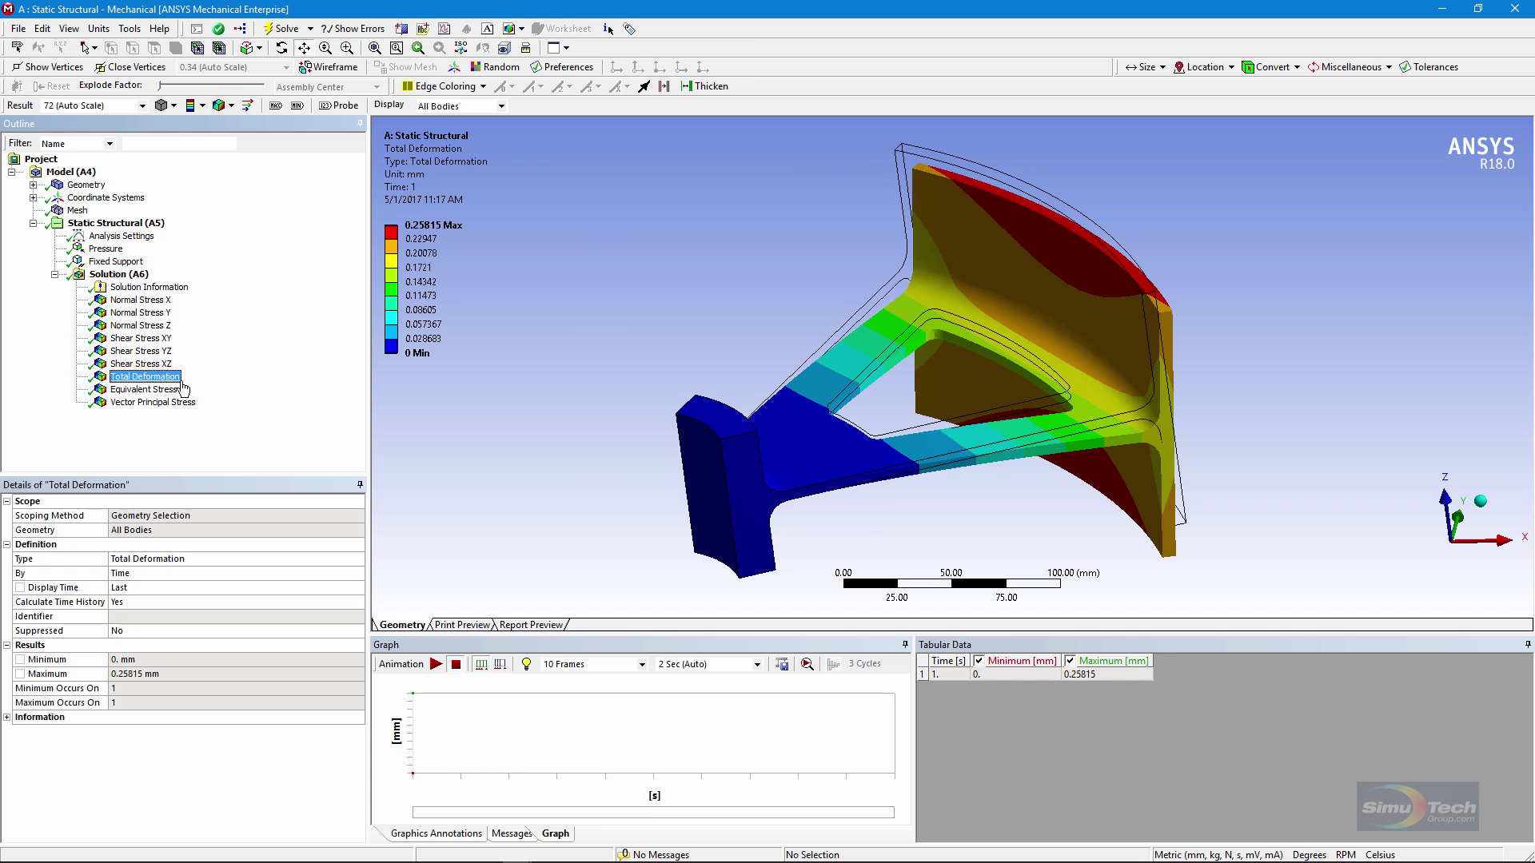
click(437, 664)
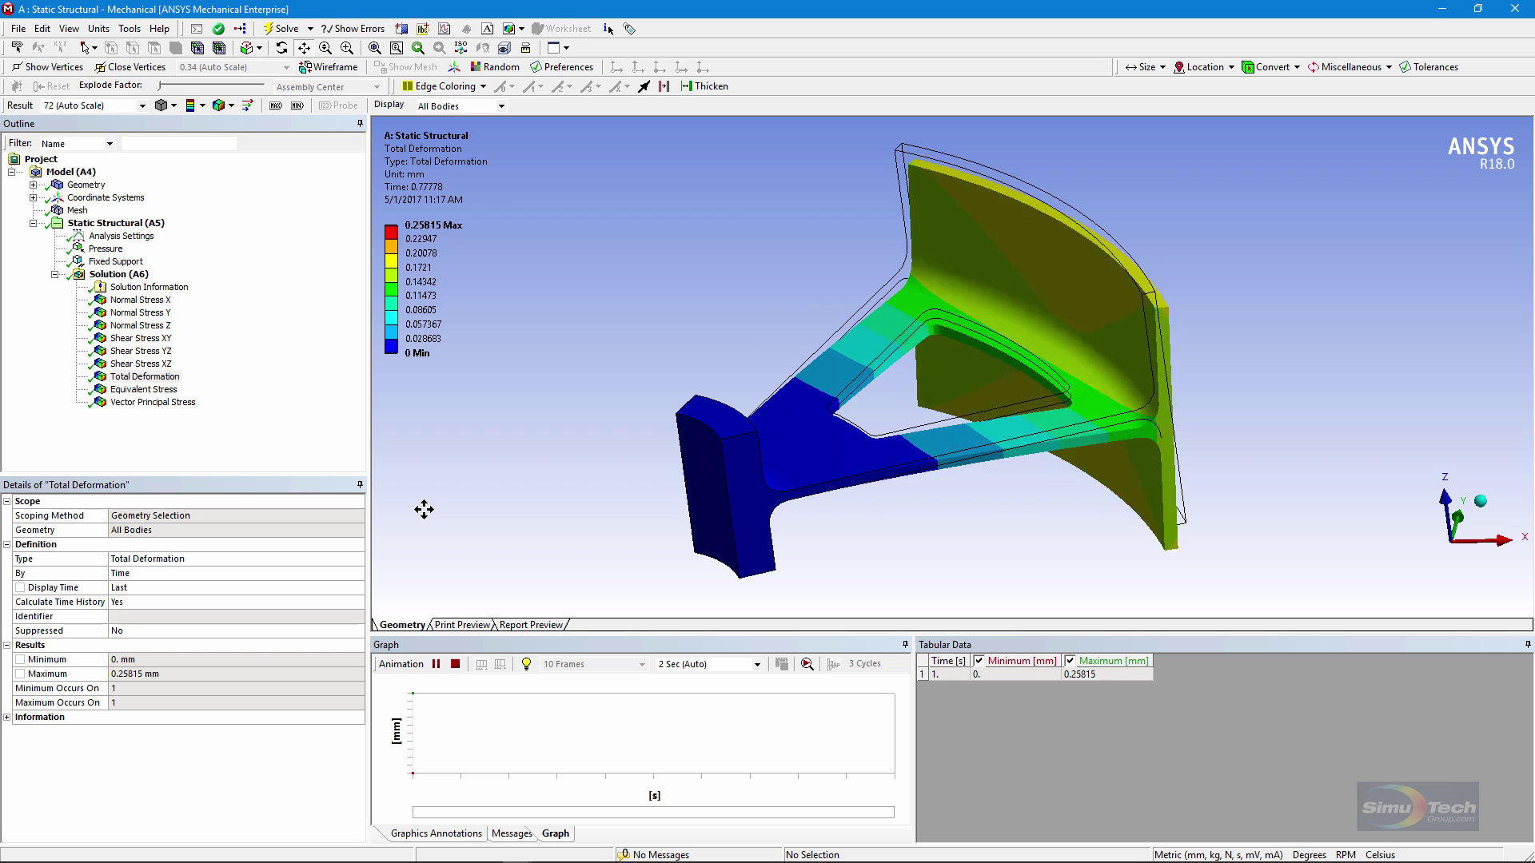
click(456, 663)
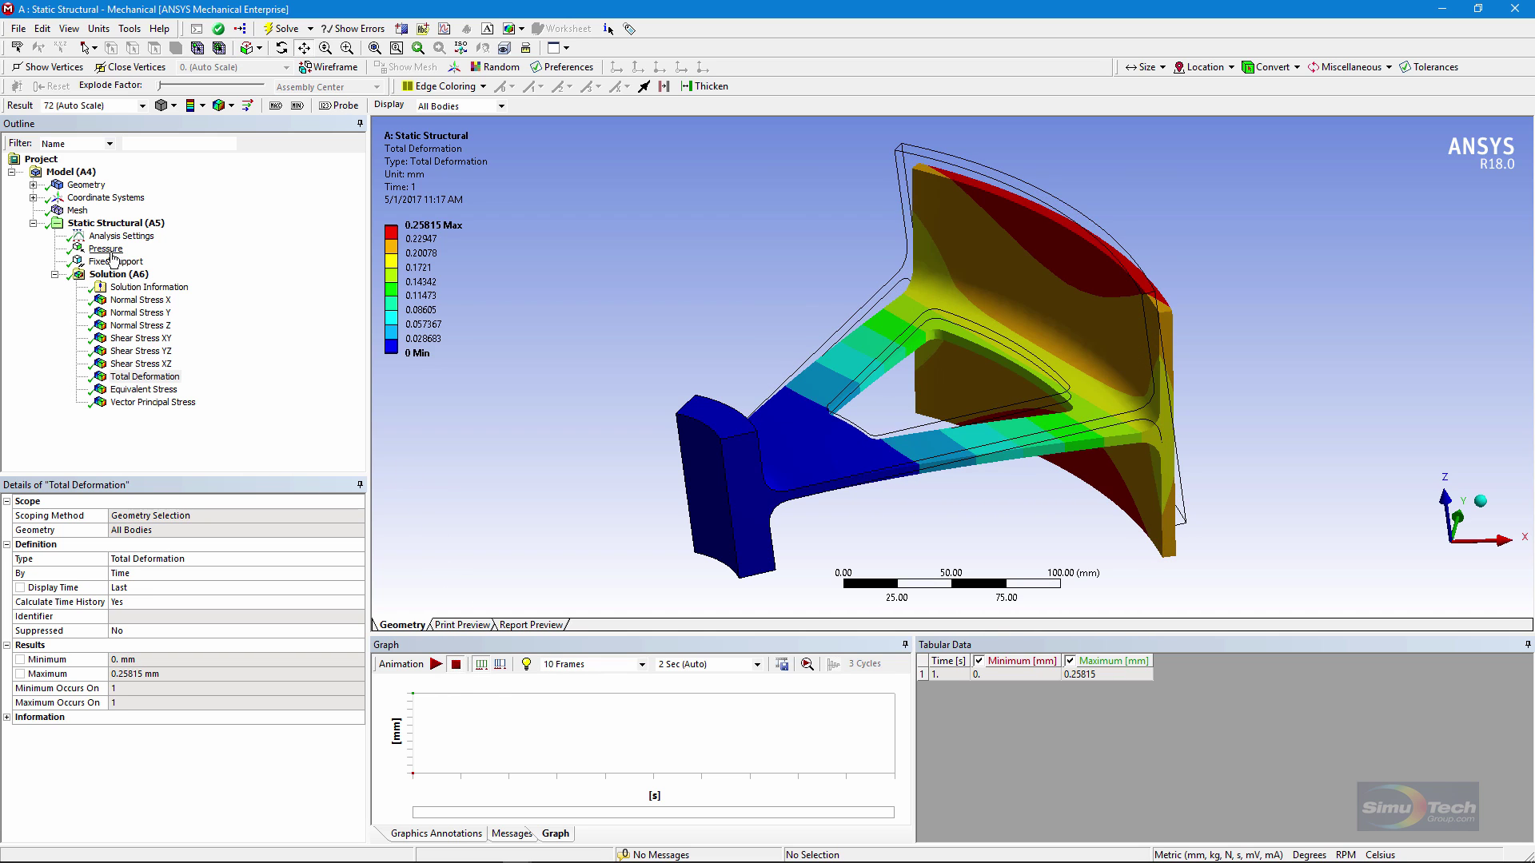
Review the mesh, then the Equivalent, Normal X/Y/Z and Shear XY/YZ/XZ stress contours.
click(78, 210)
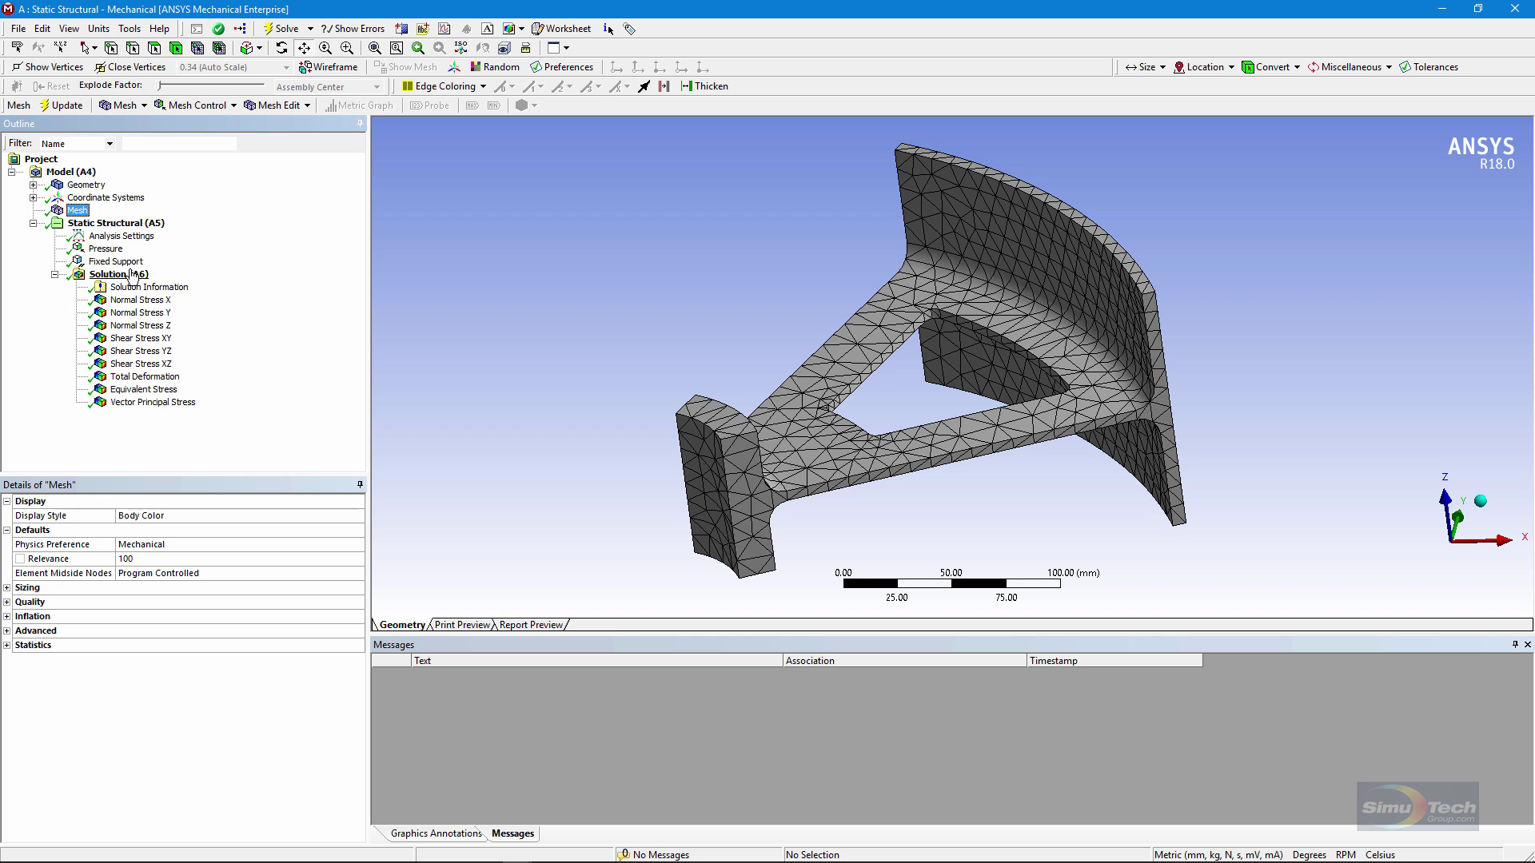
click(141, 391)
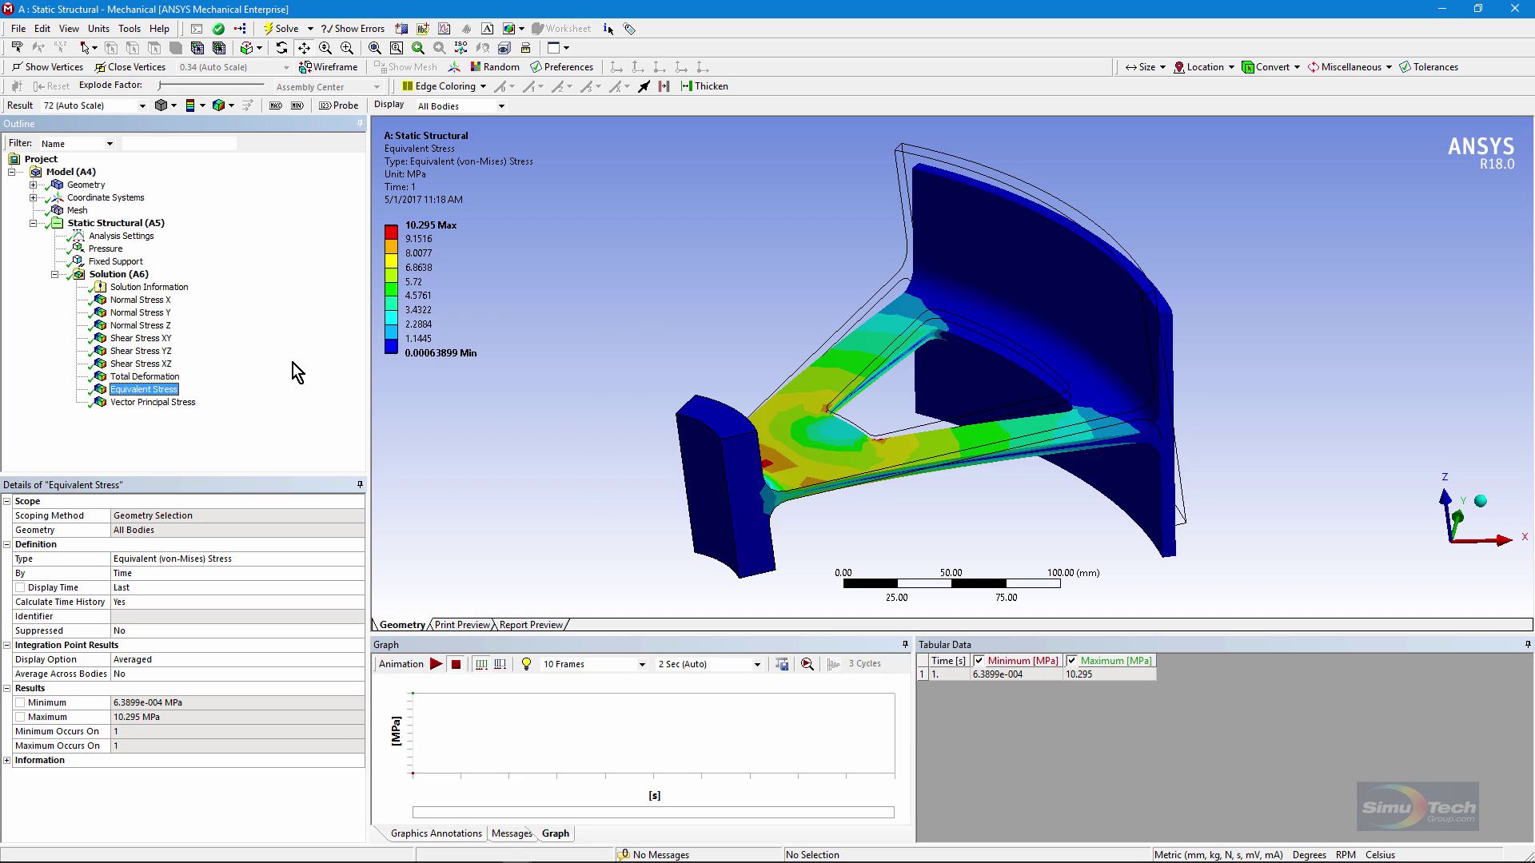
click(137, 302)
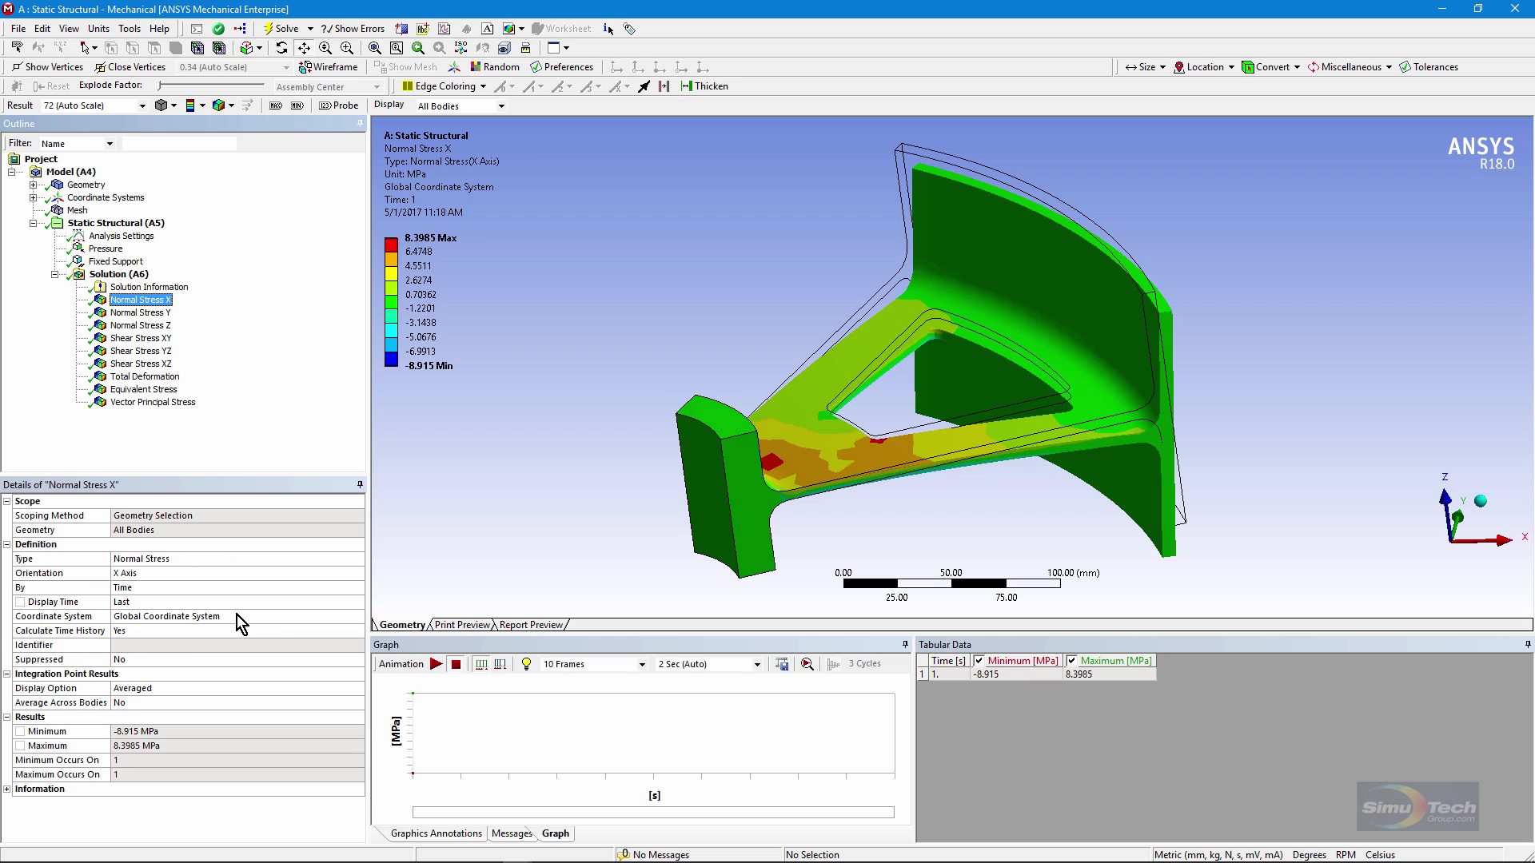
click(149, 315)
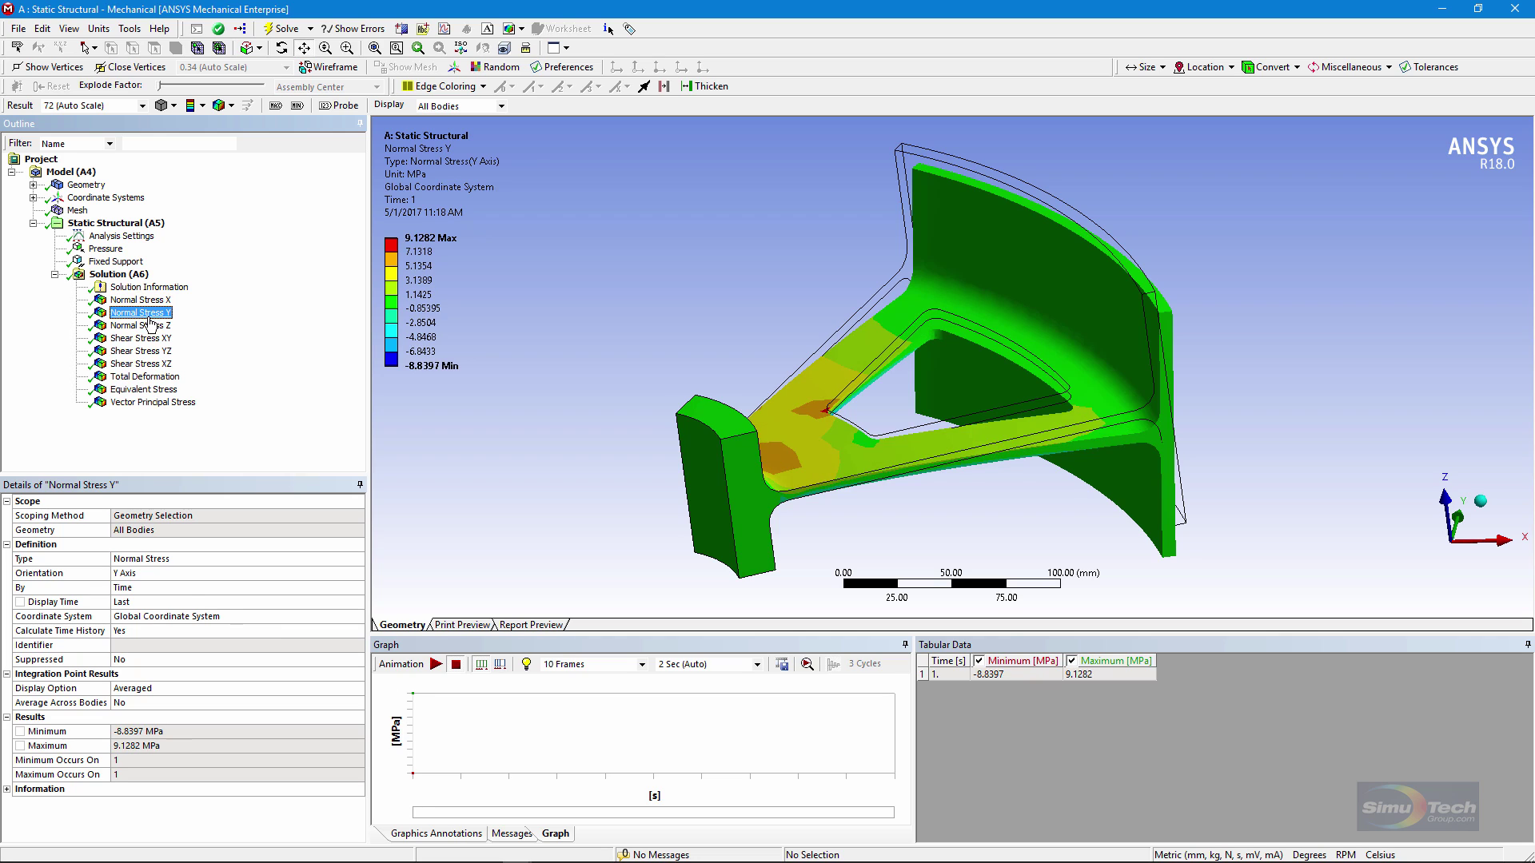
click(151, 325)
click(151, 339)
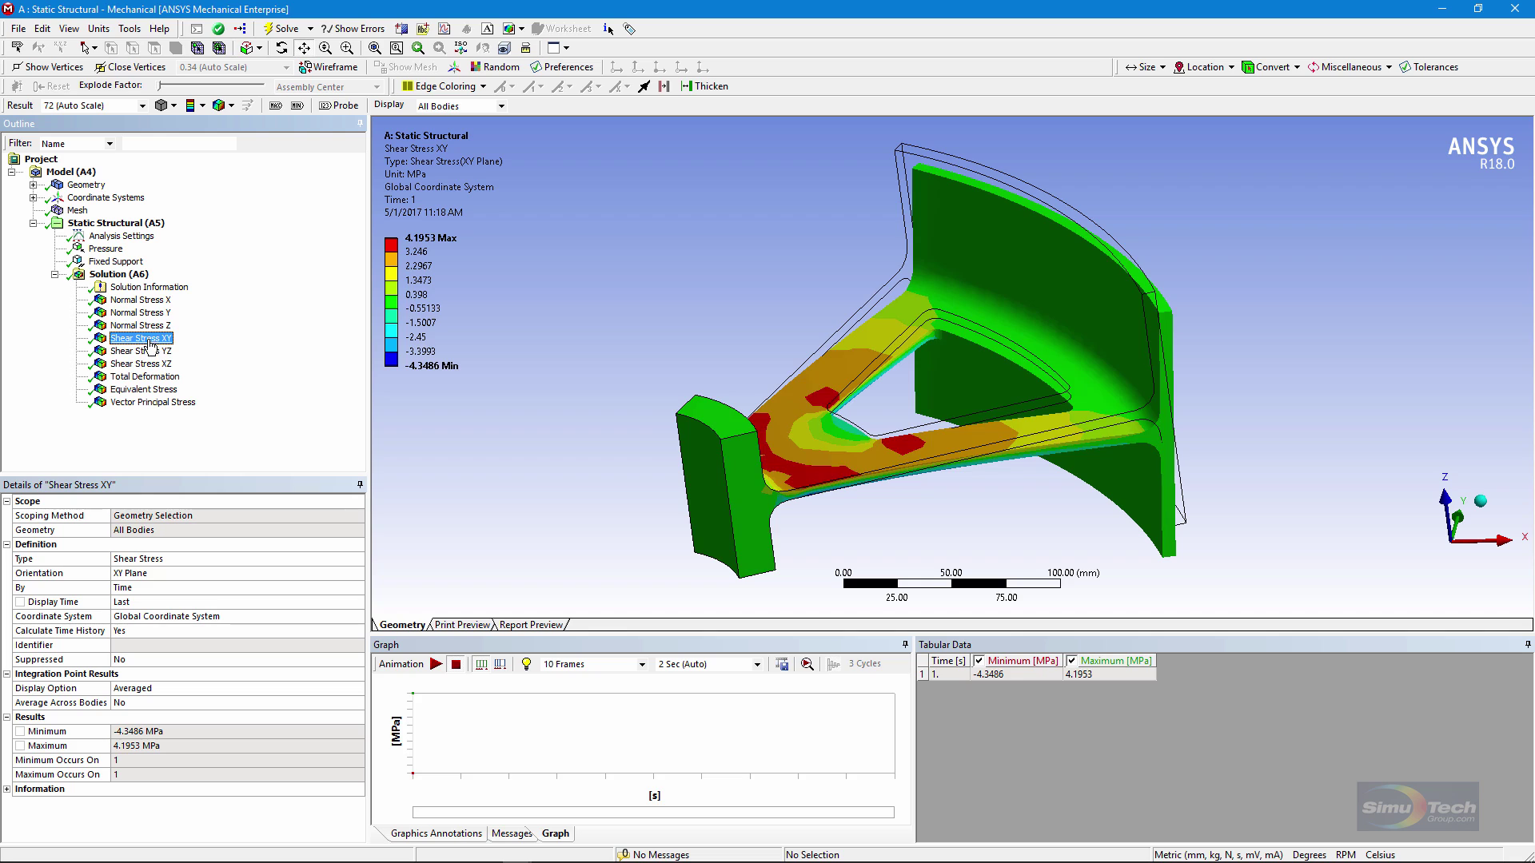
click(151, 353)
click(141, 365)
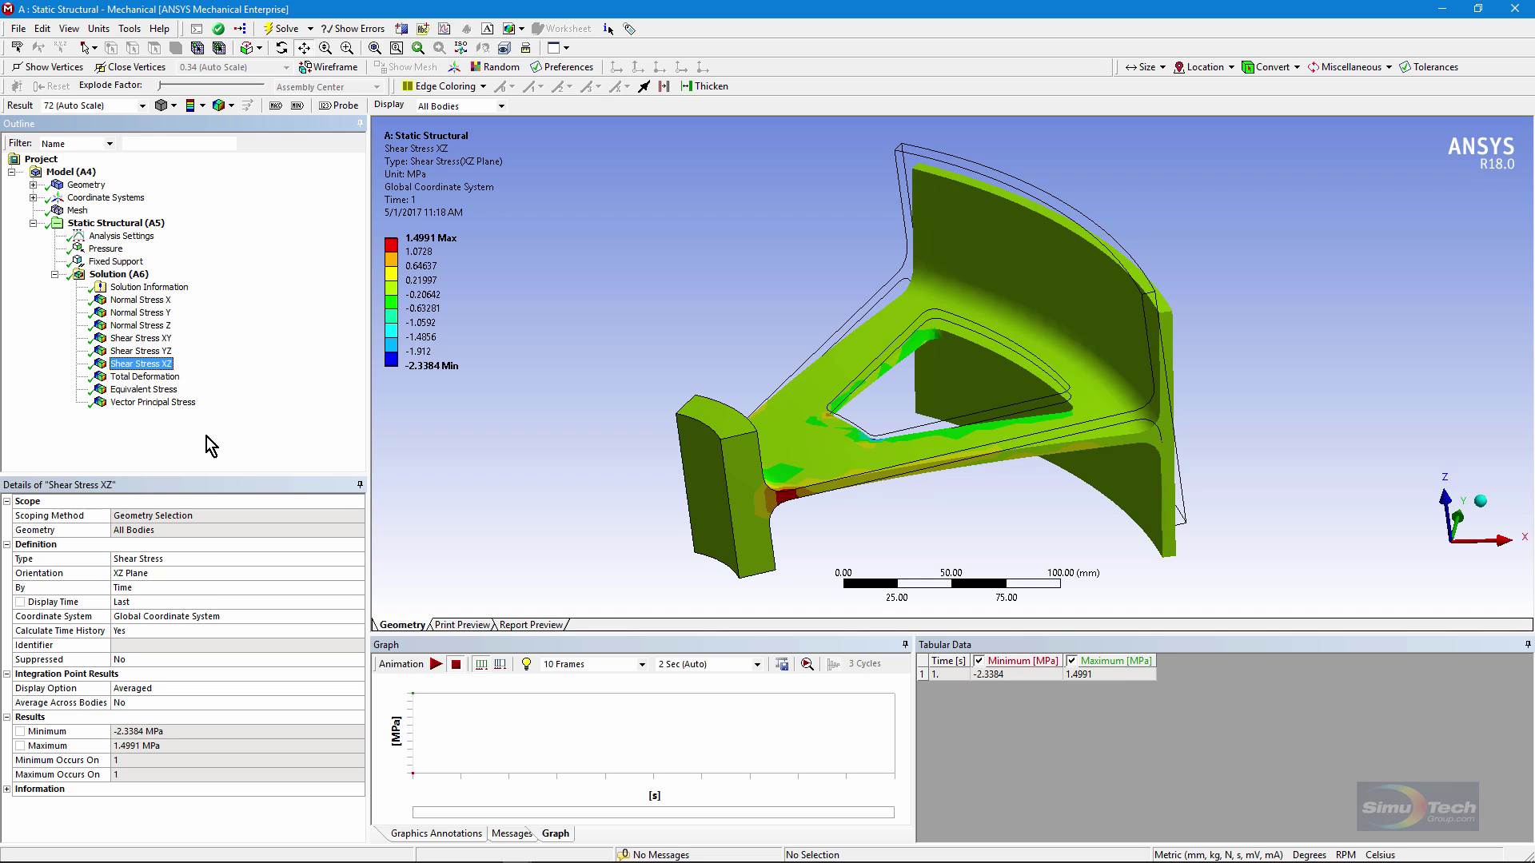
Display Vector Principal Stress arrows and check its Export options without exporting, then open Tools.
click(145, 404)
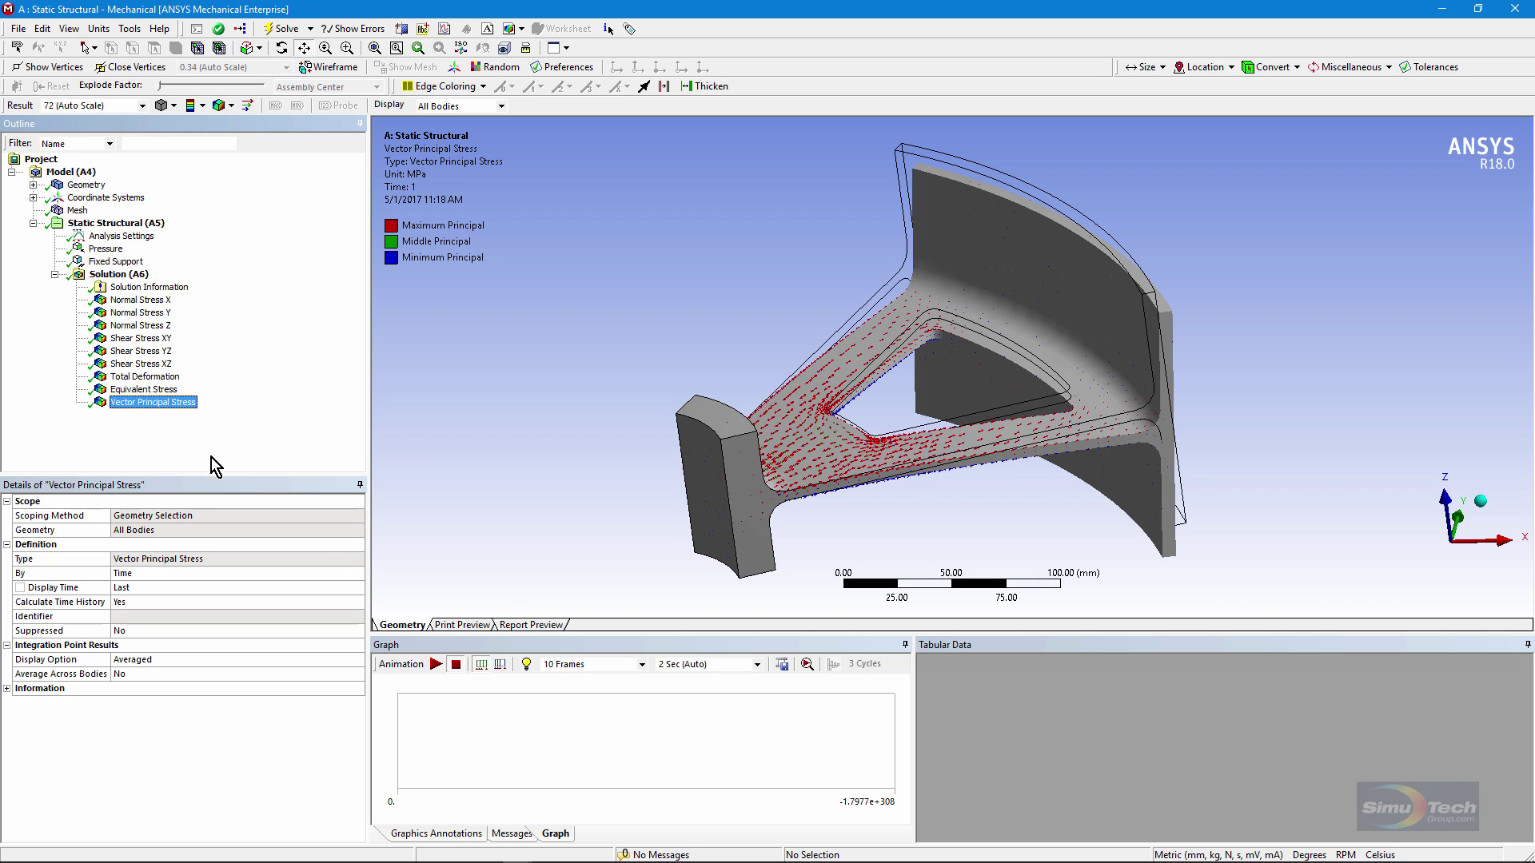
right_click(167, 404)
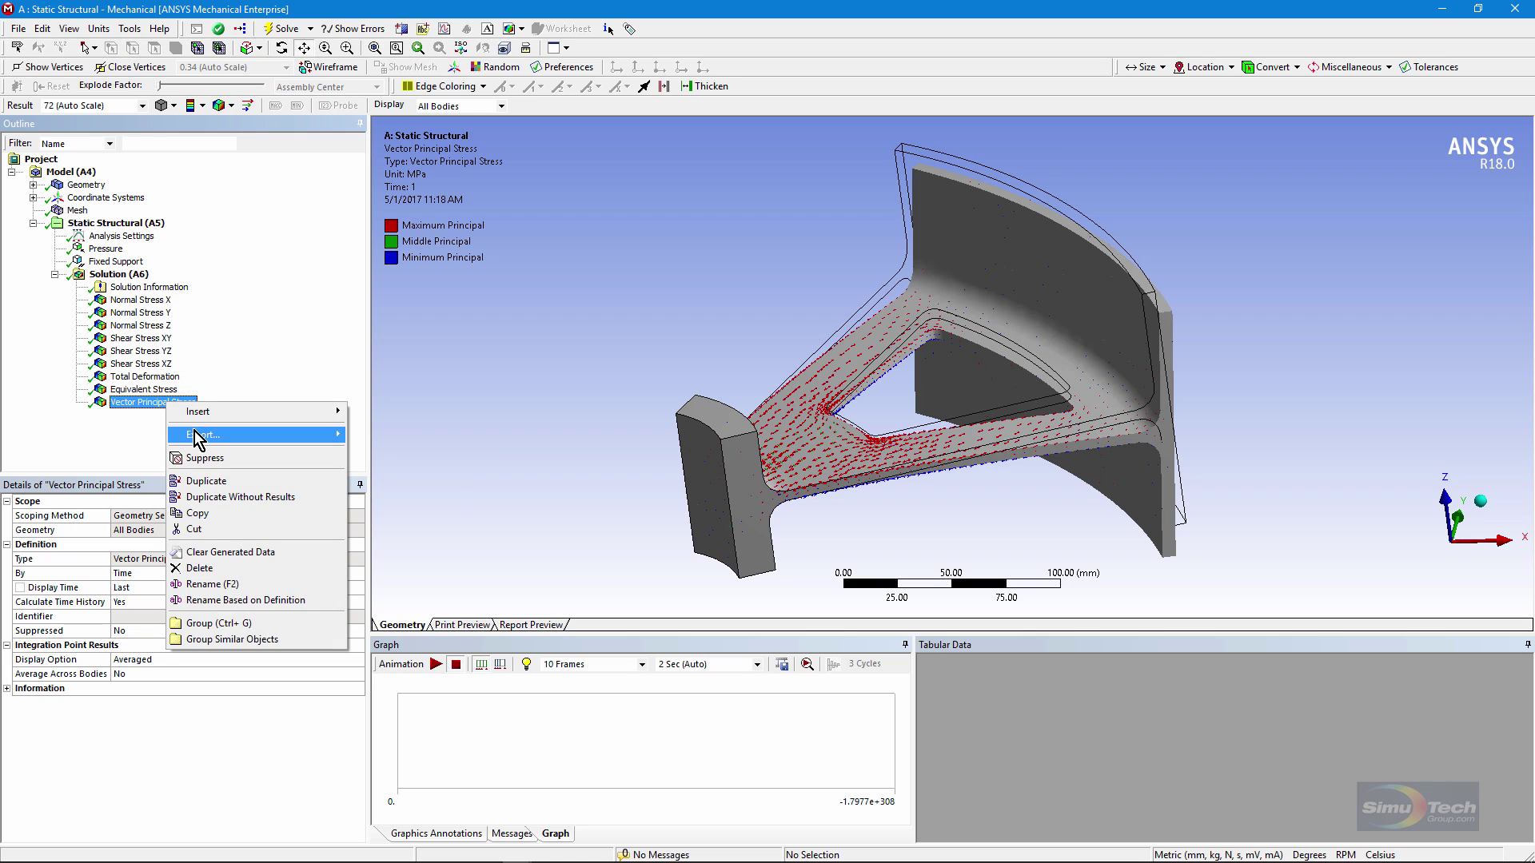
mouse_move(204, 439)
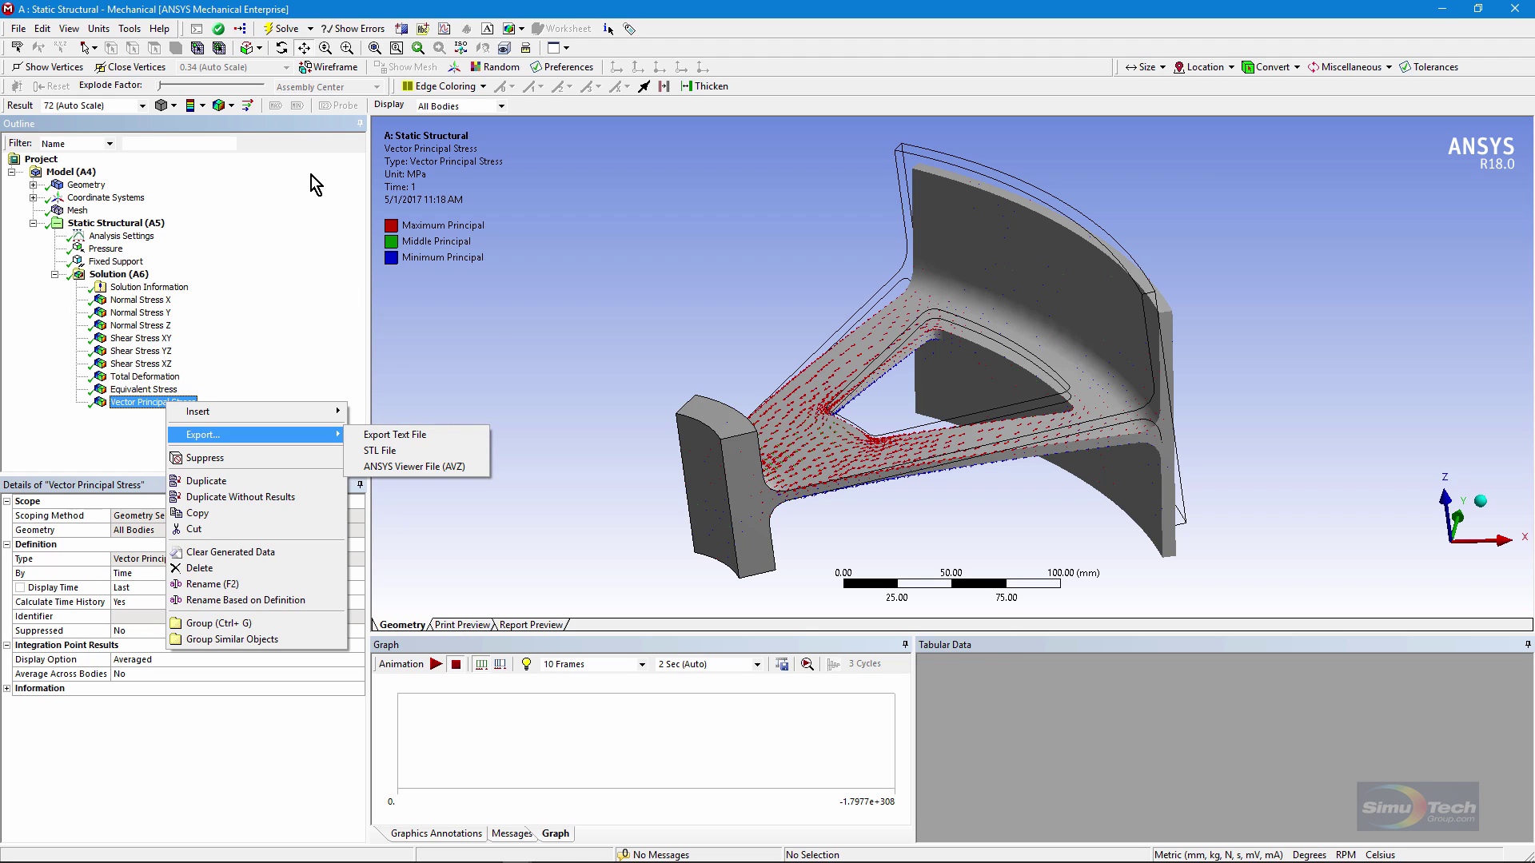
click(300, 122)
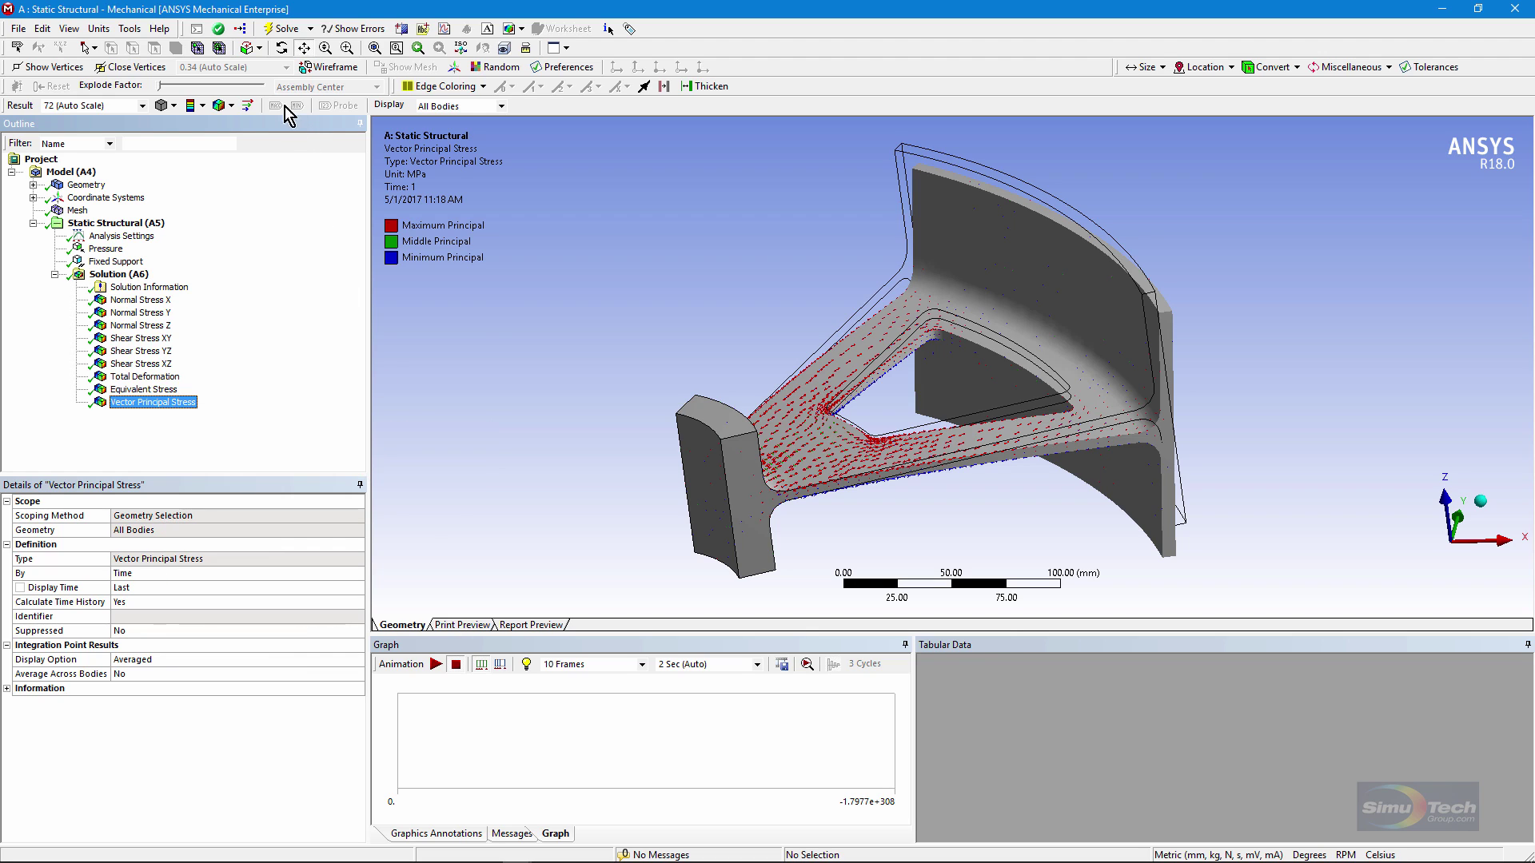
click(131, 29)
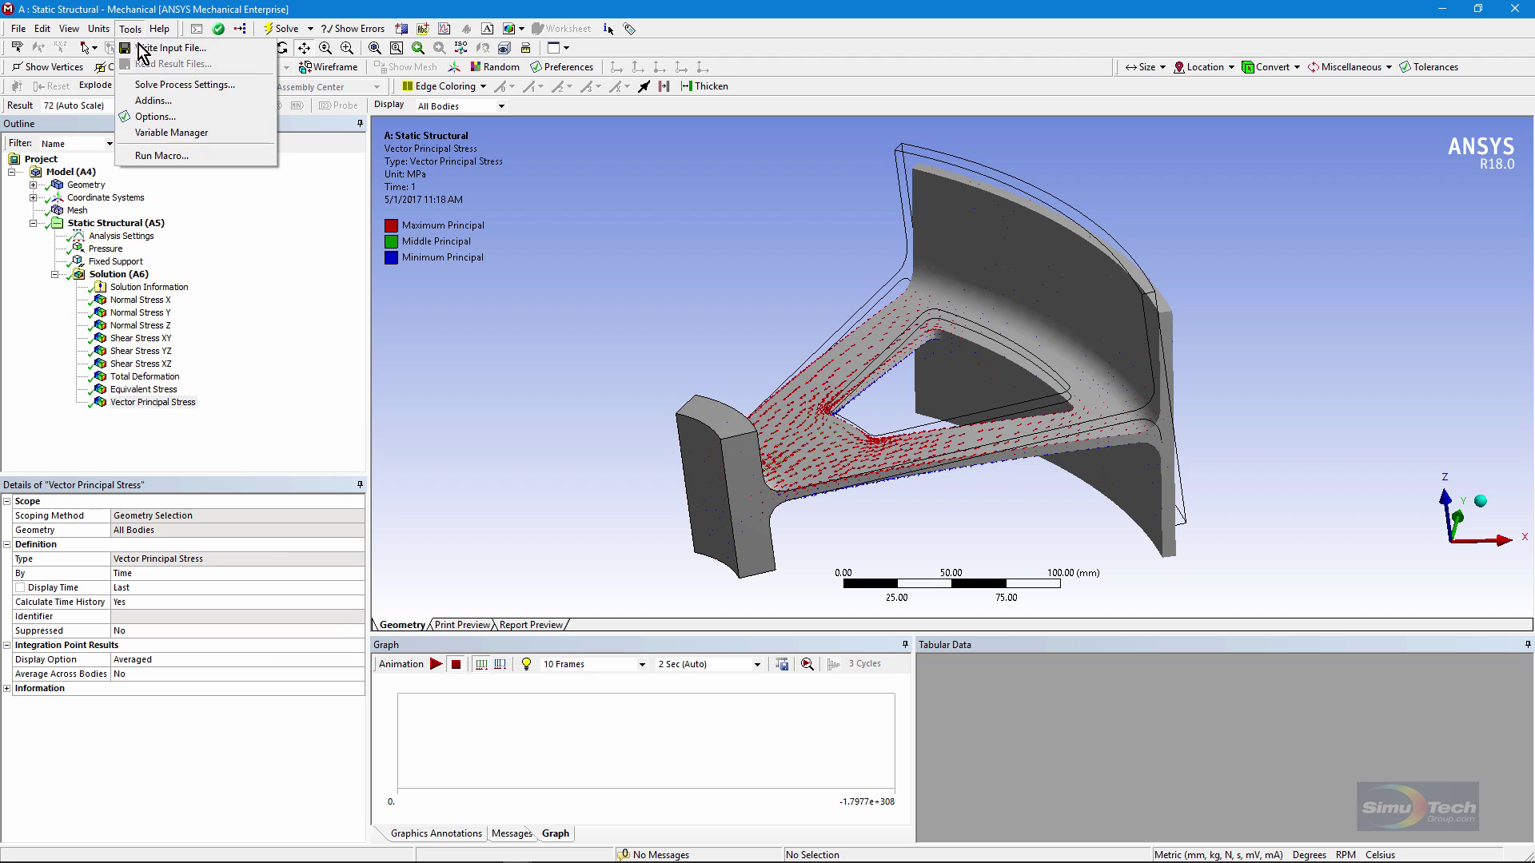
click(153, 117)
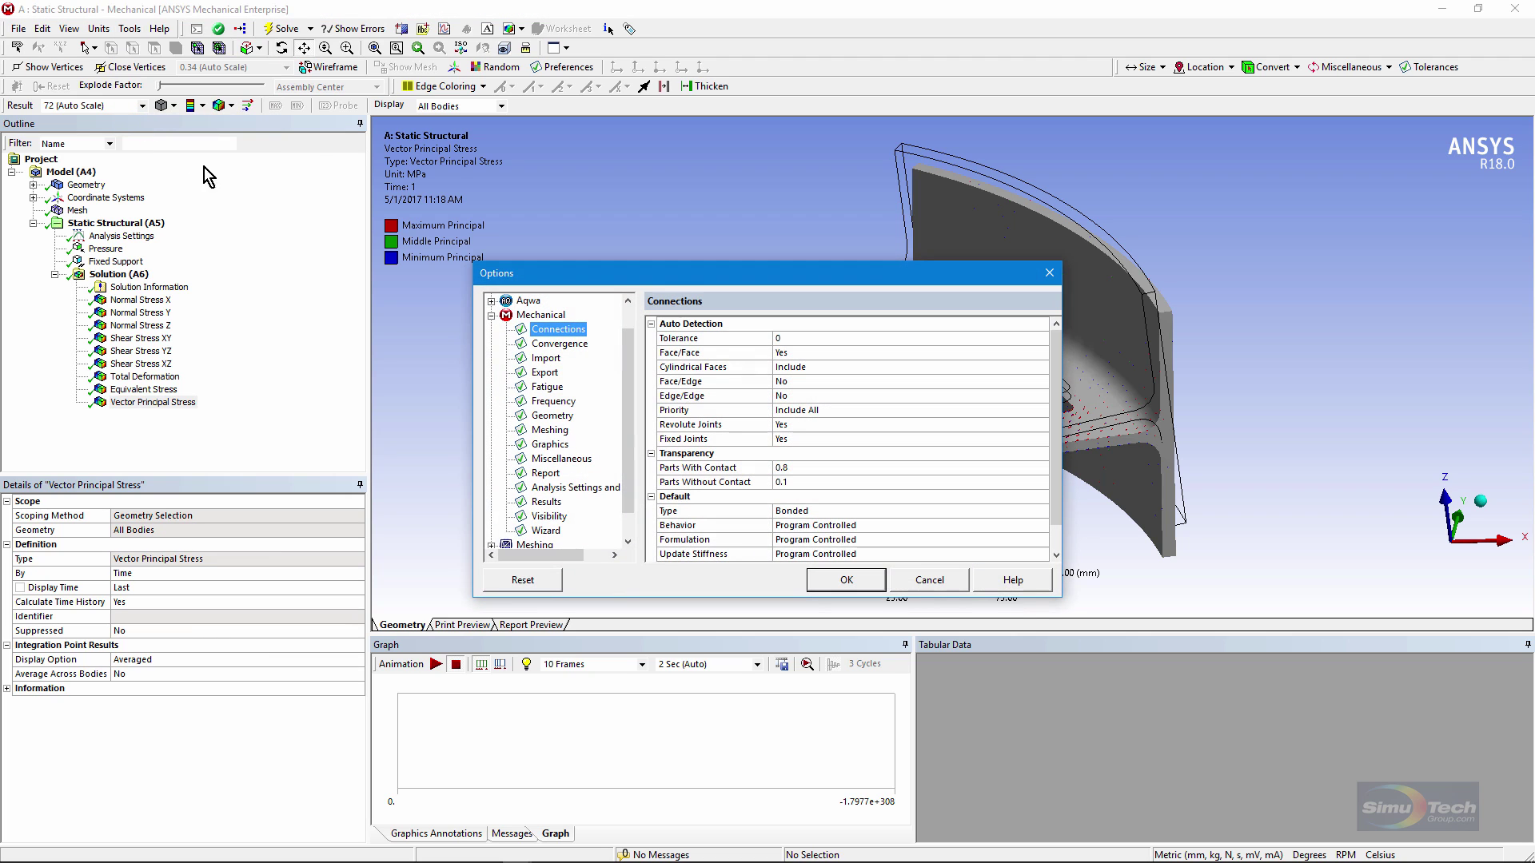
click(550, 373)
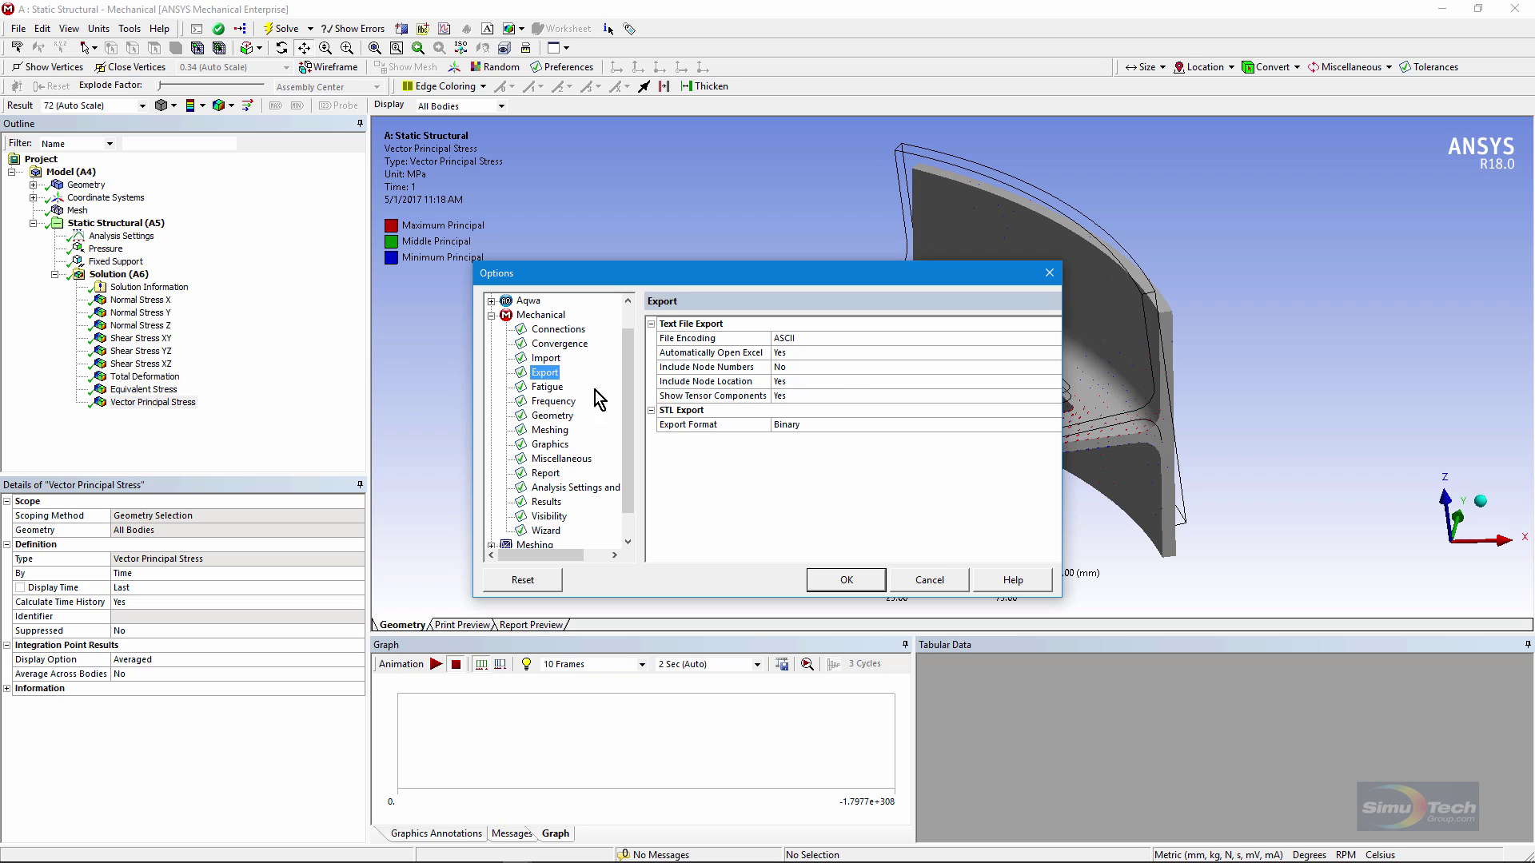
click(851, 395)
click(1054, 397)
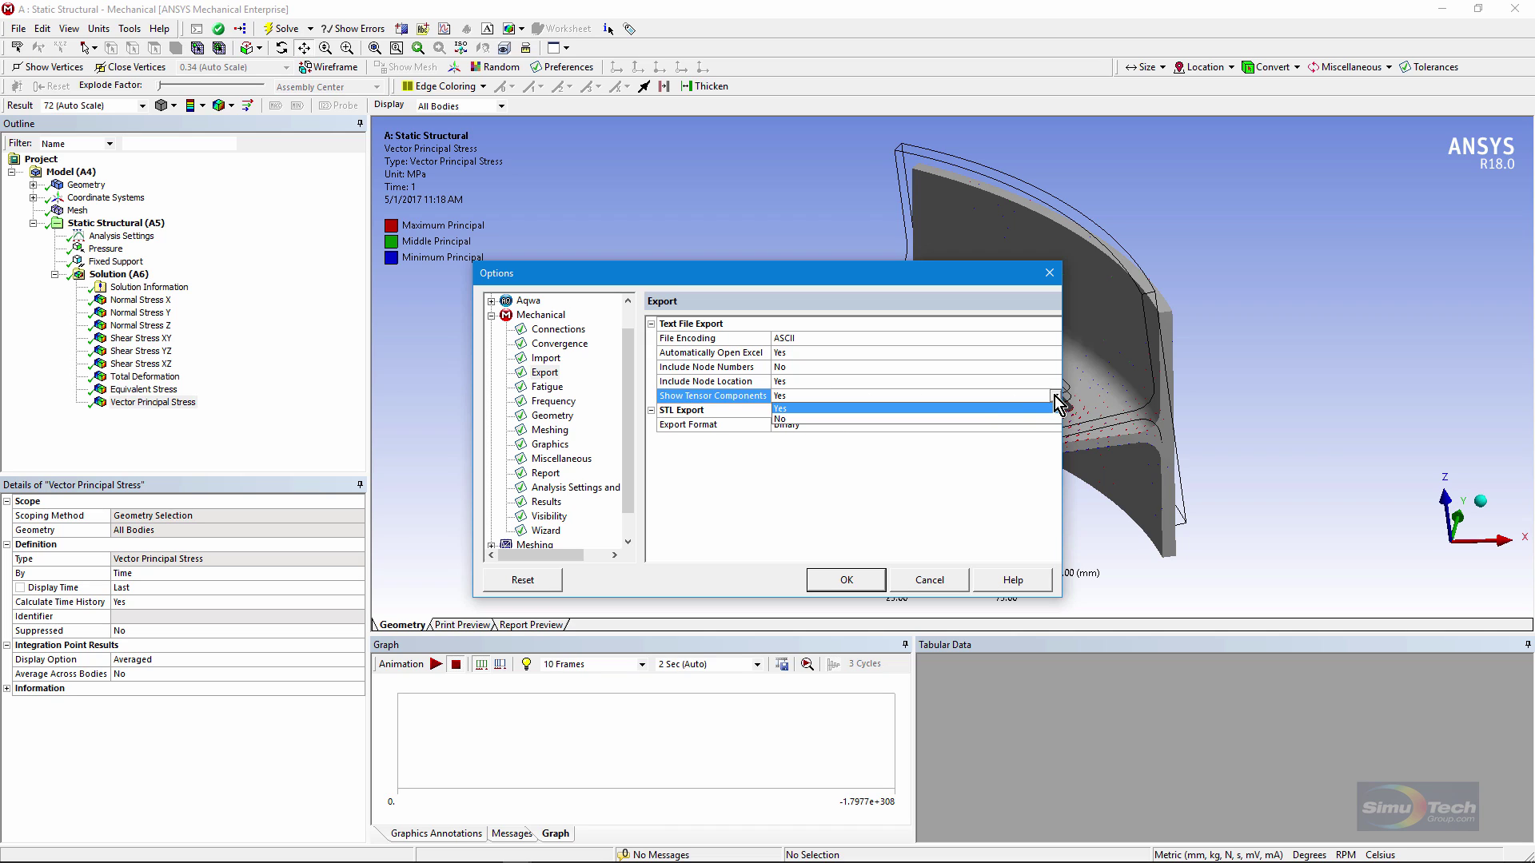
click(804, 408)
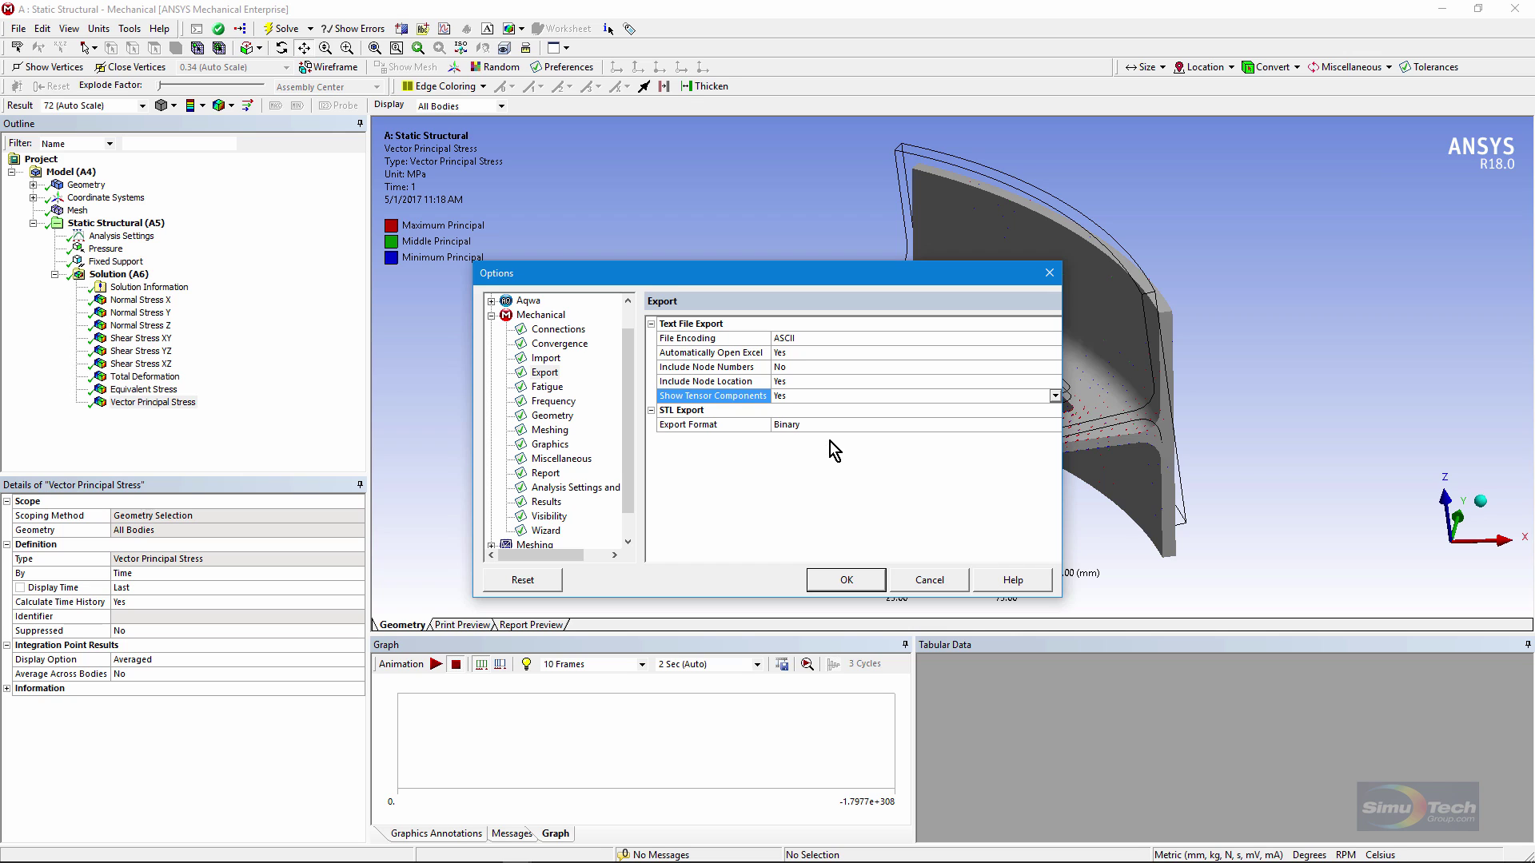
click(931, 581)
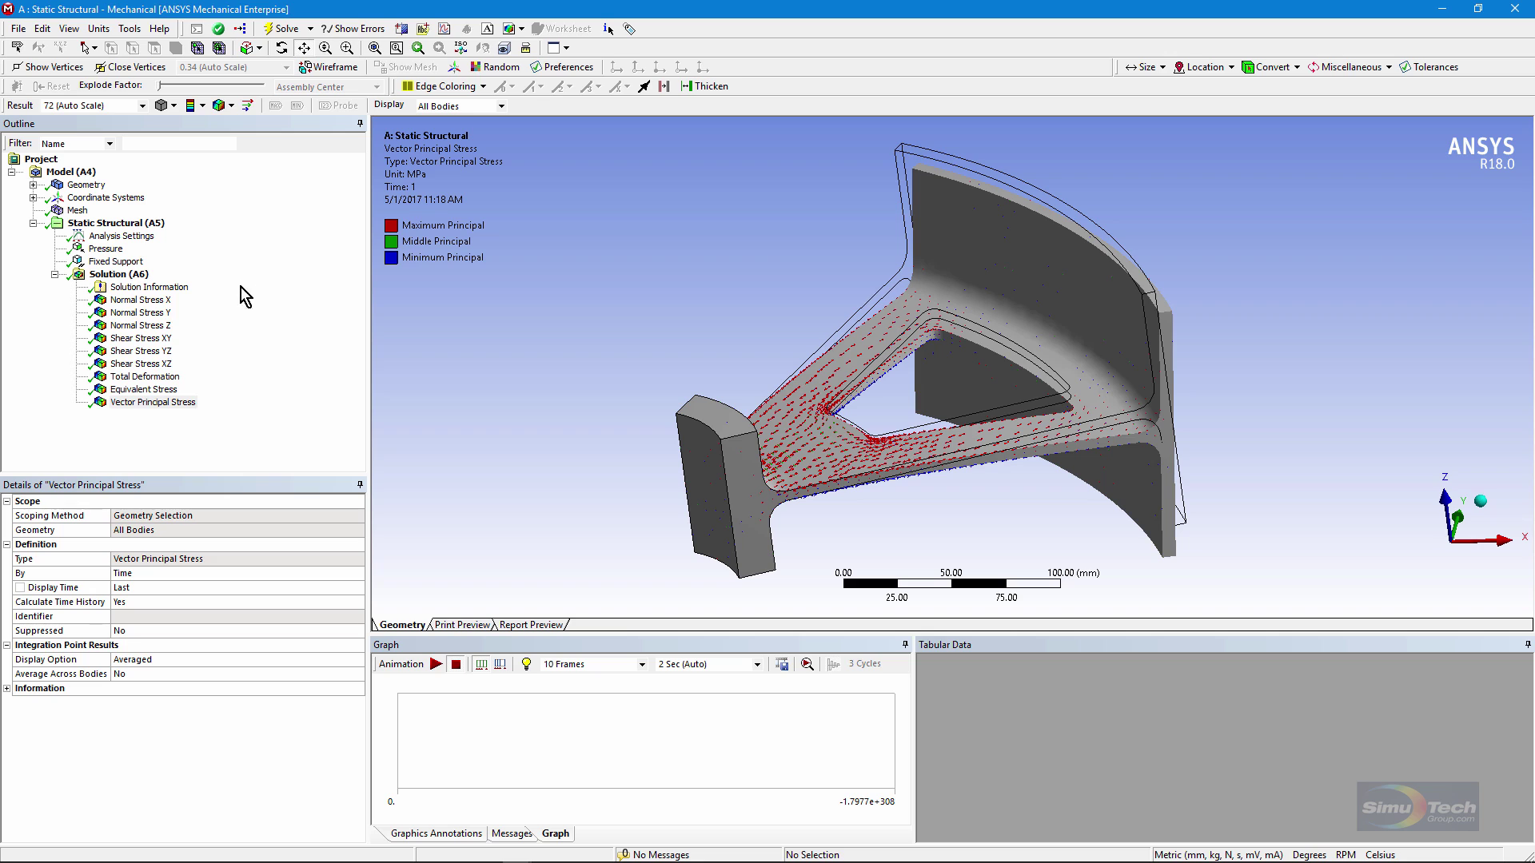
Export the Normal Stress X result as a text file named test.txt.
click(141, 300)
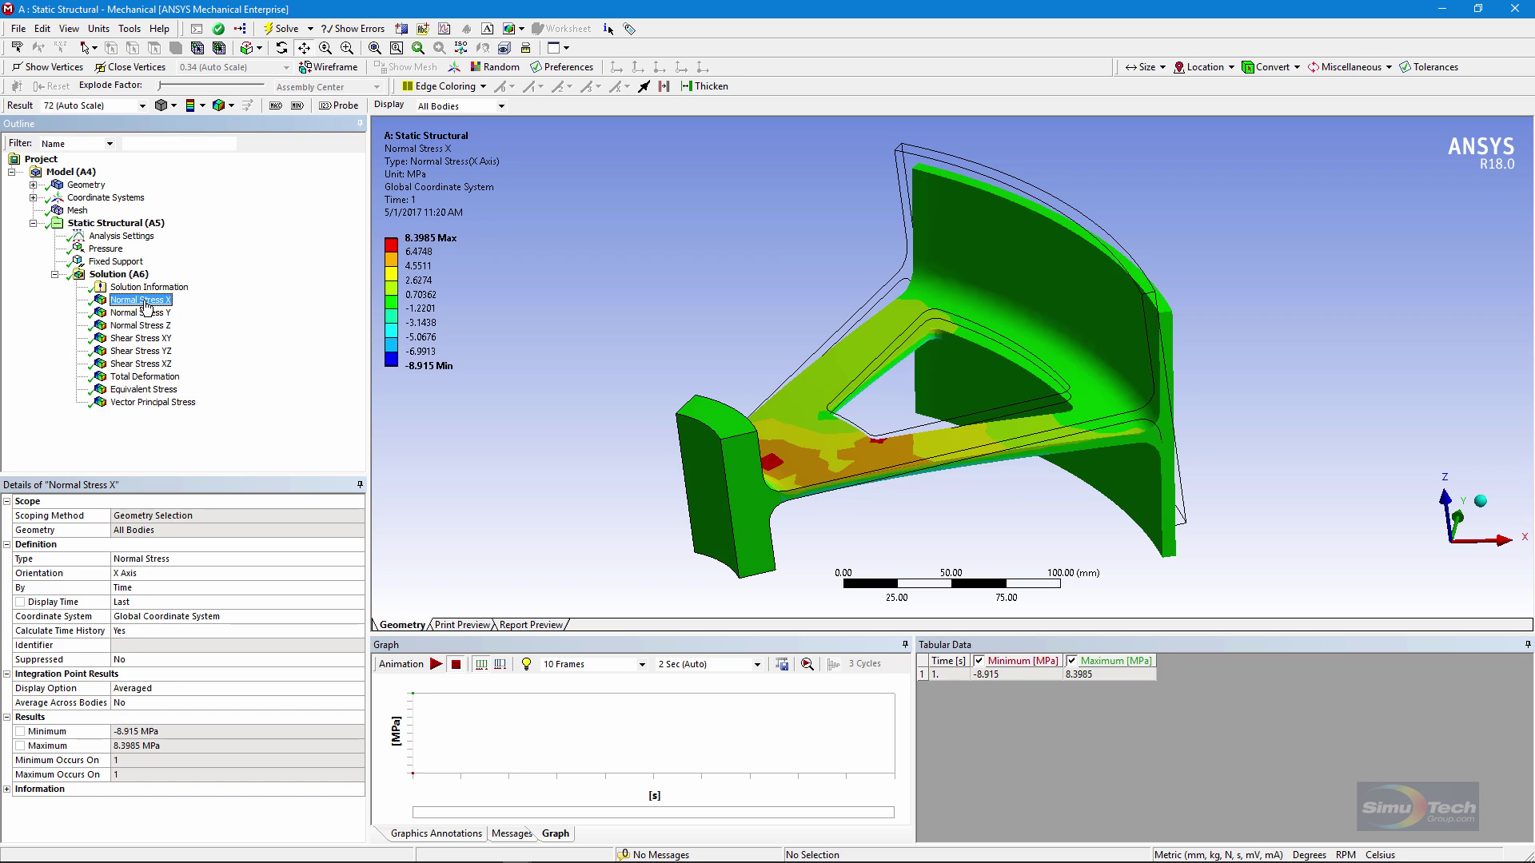
right_click(142, 301)
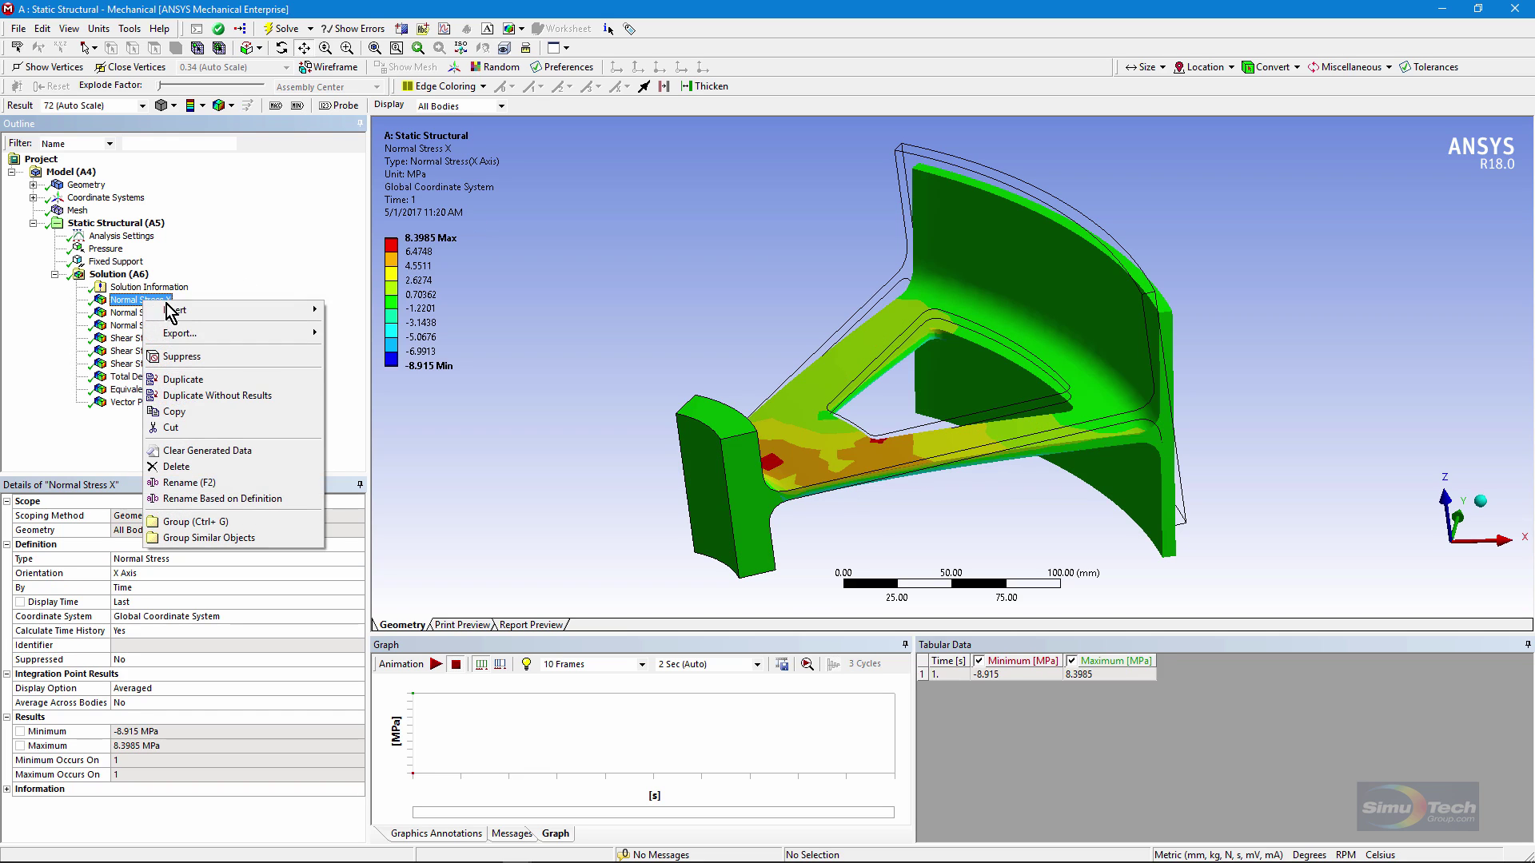
mouse_move(190, 334)
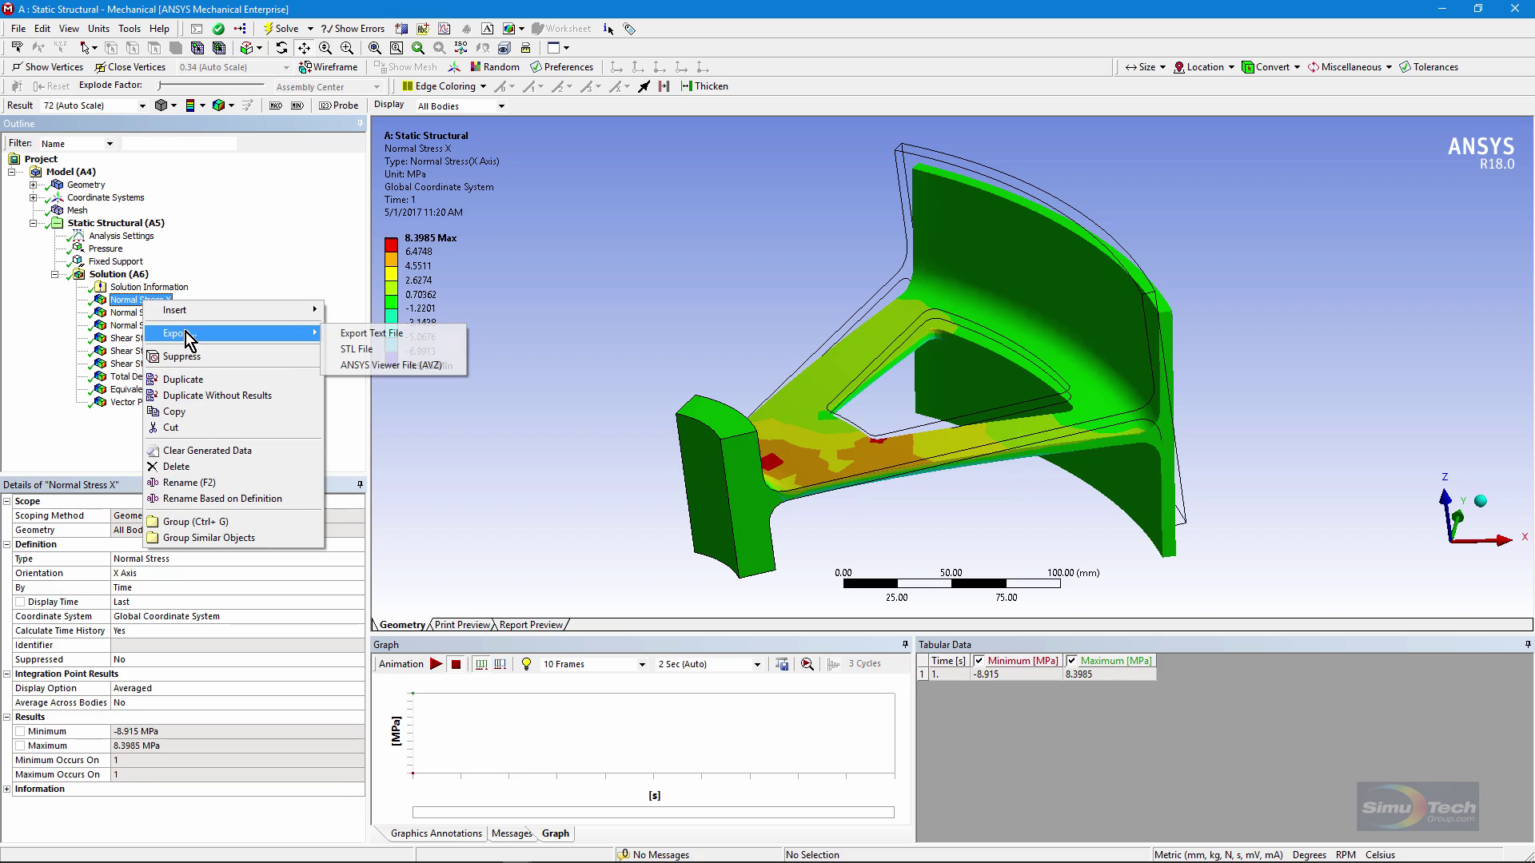
click(395, 332)
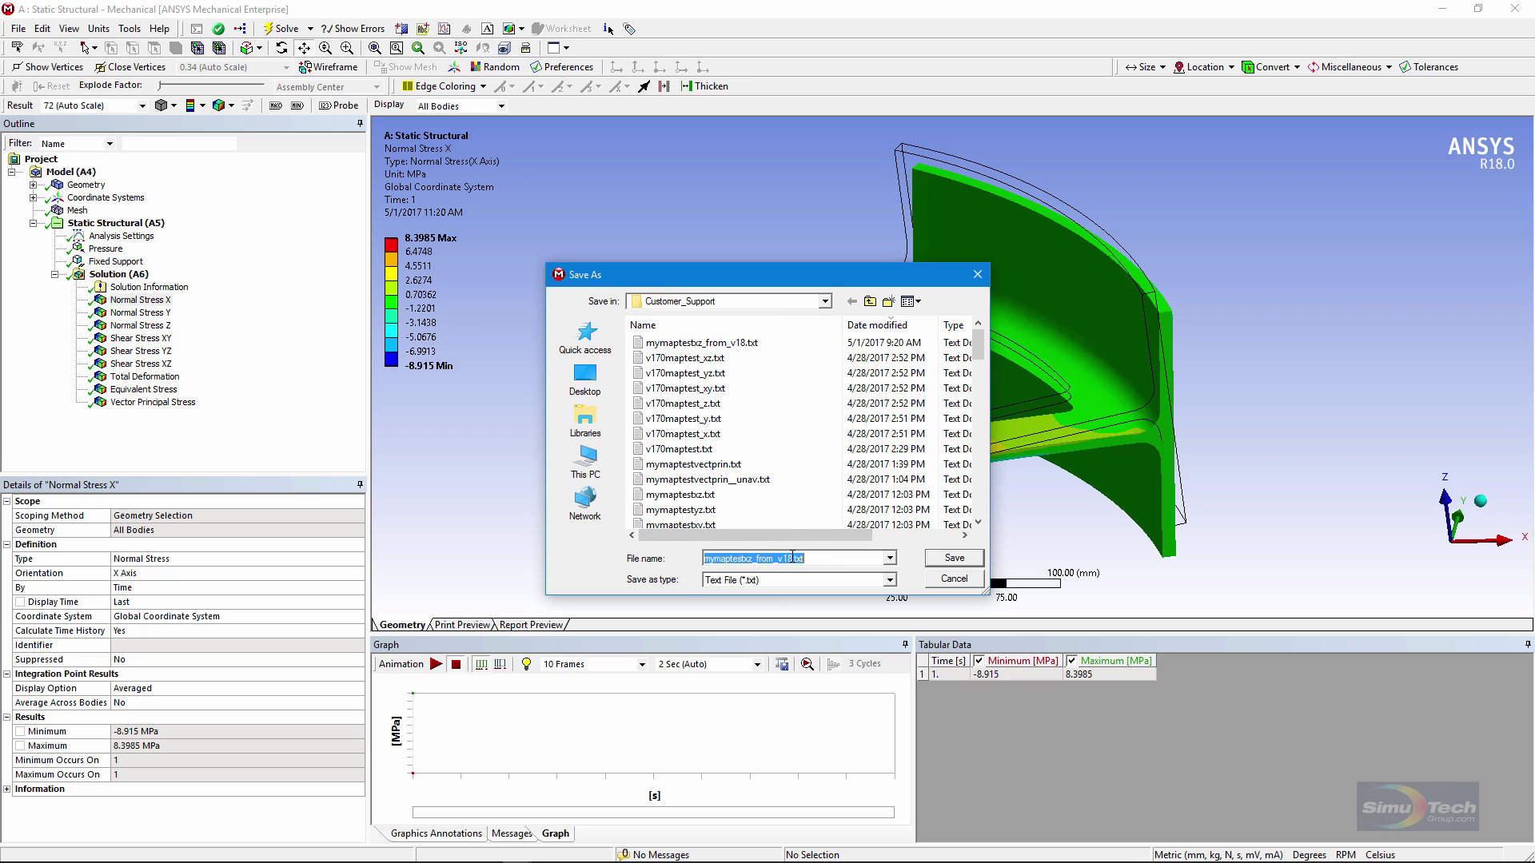
text(test.txt)
click(957, 558)
Check test.txt's location and Normal Stress columns in Excel, widen column E, then close Excel.
mouse_move(662, 852)
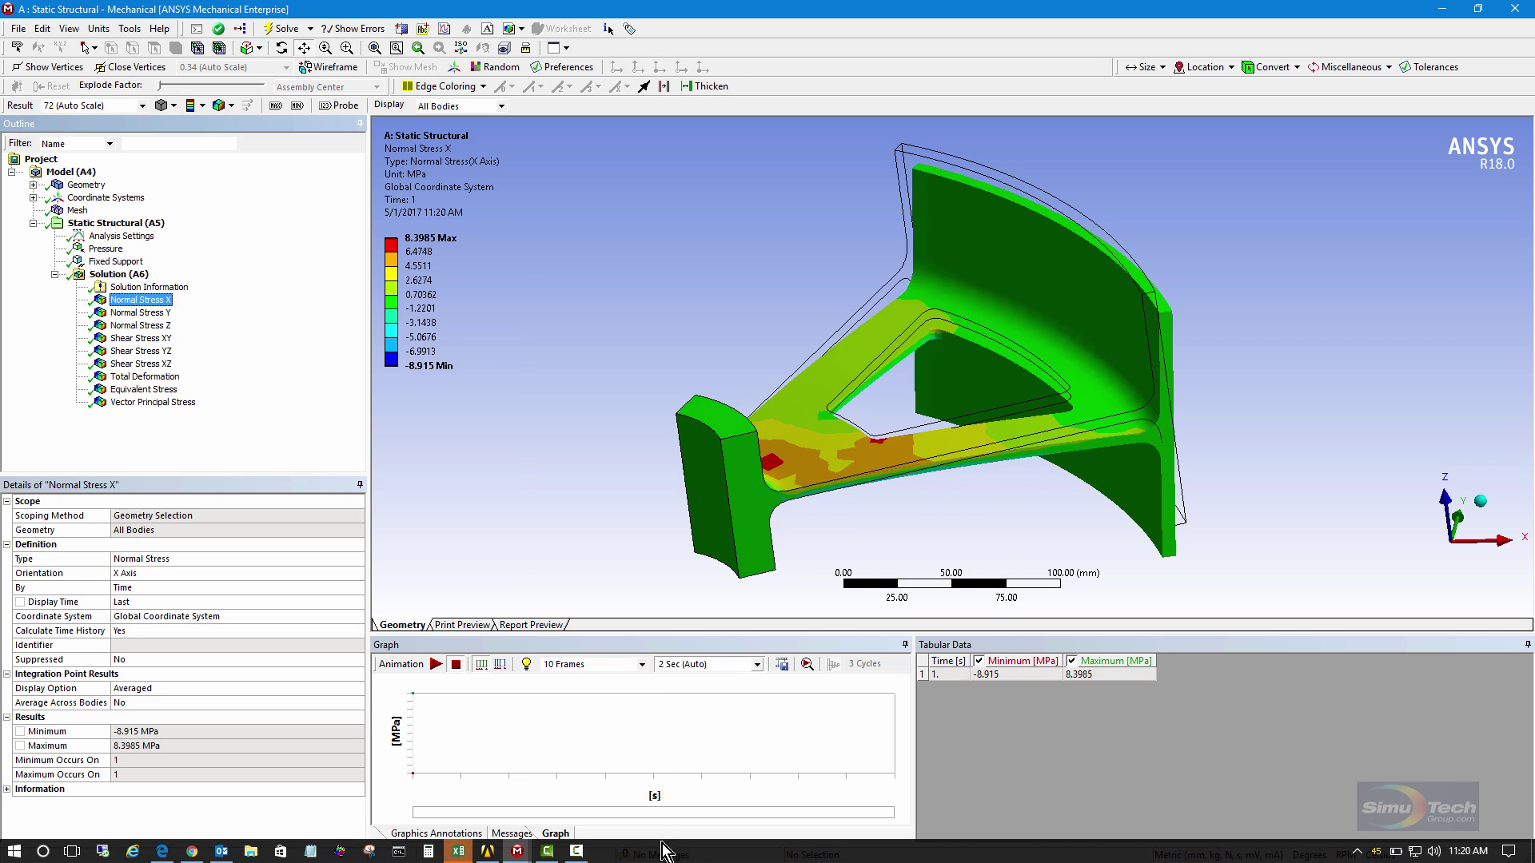
click(458, 852)
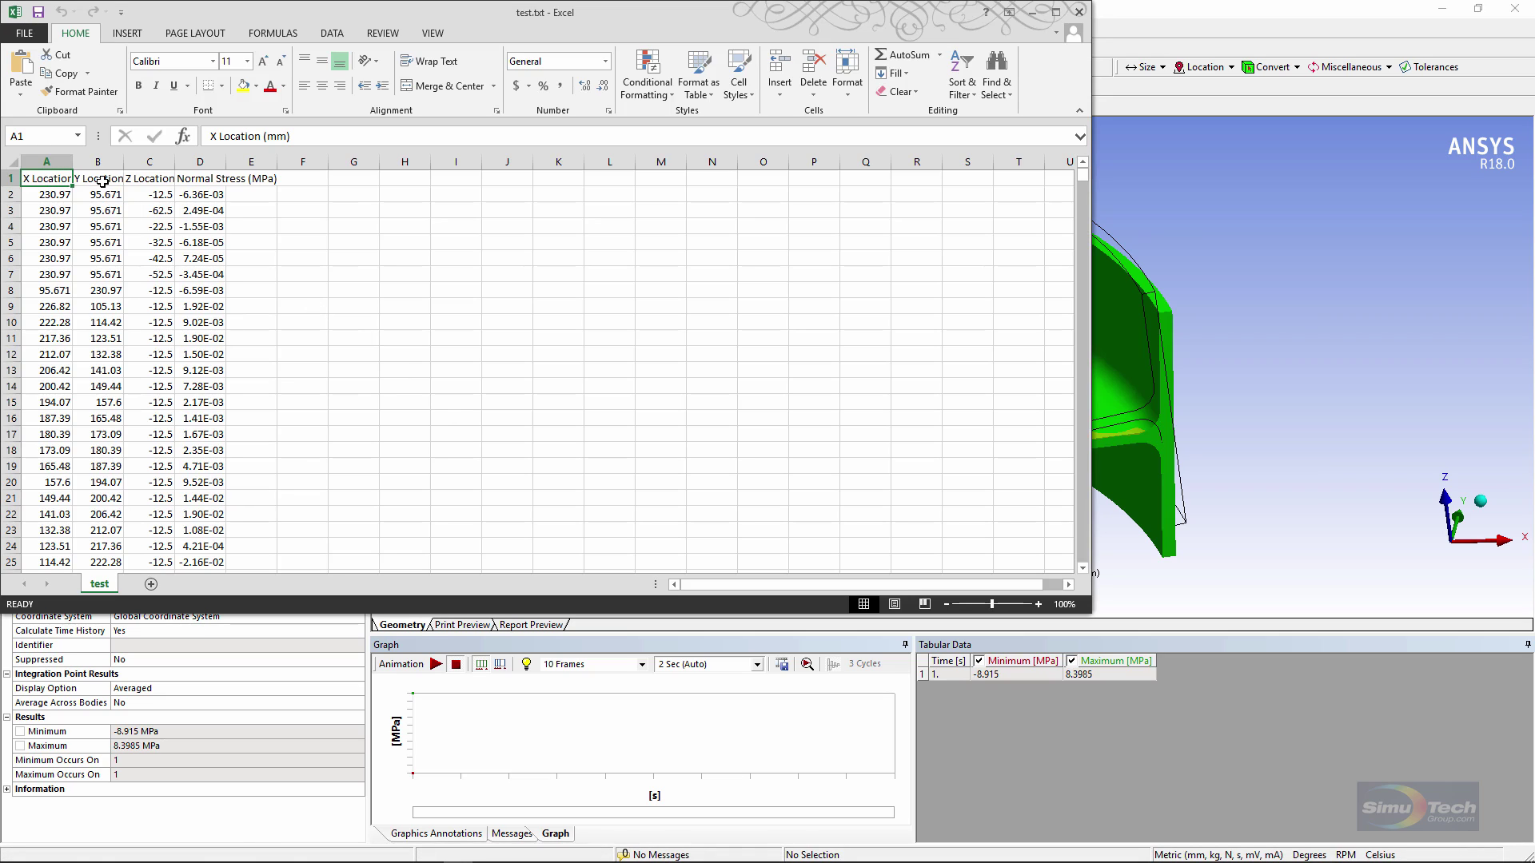
click(103, 181)
click(150, 180)
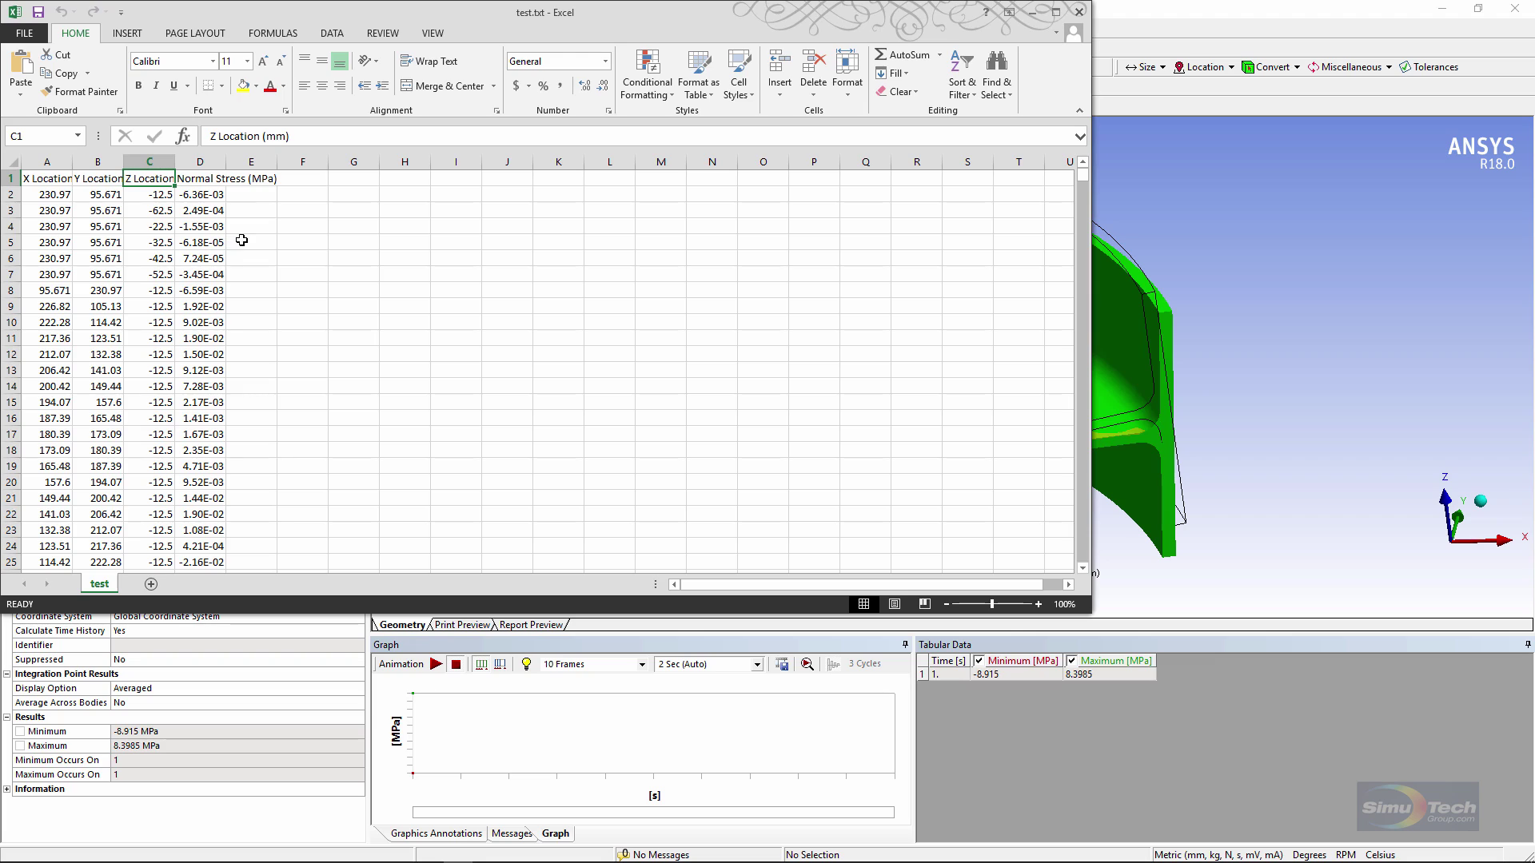
click(204, 181)
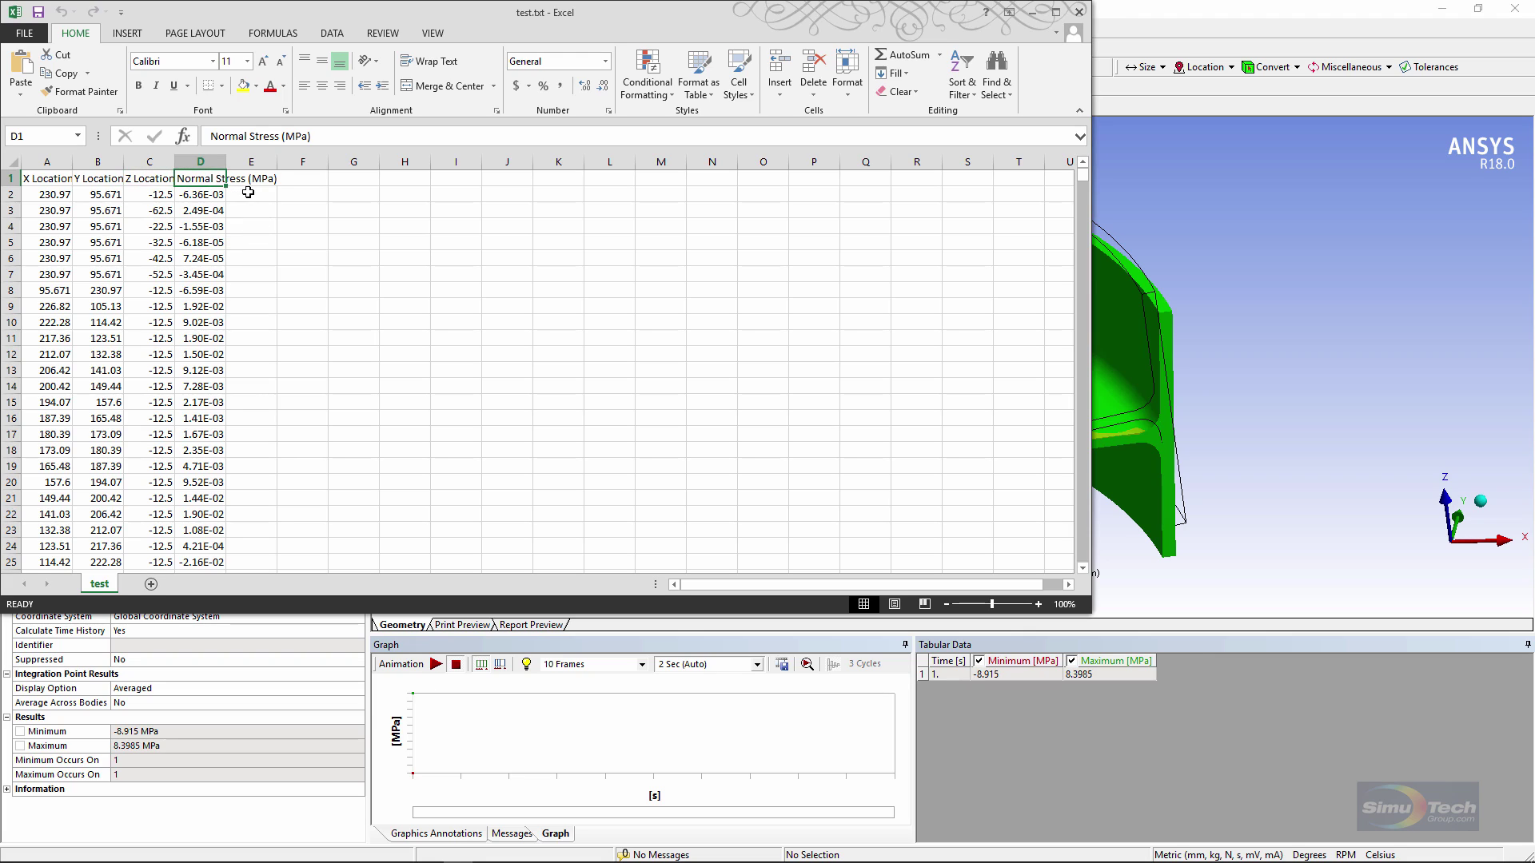
drag(278, 162, 319, 162)
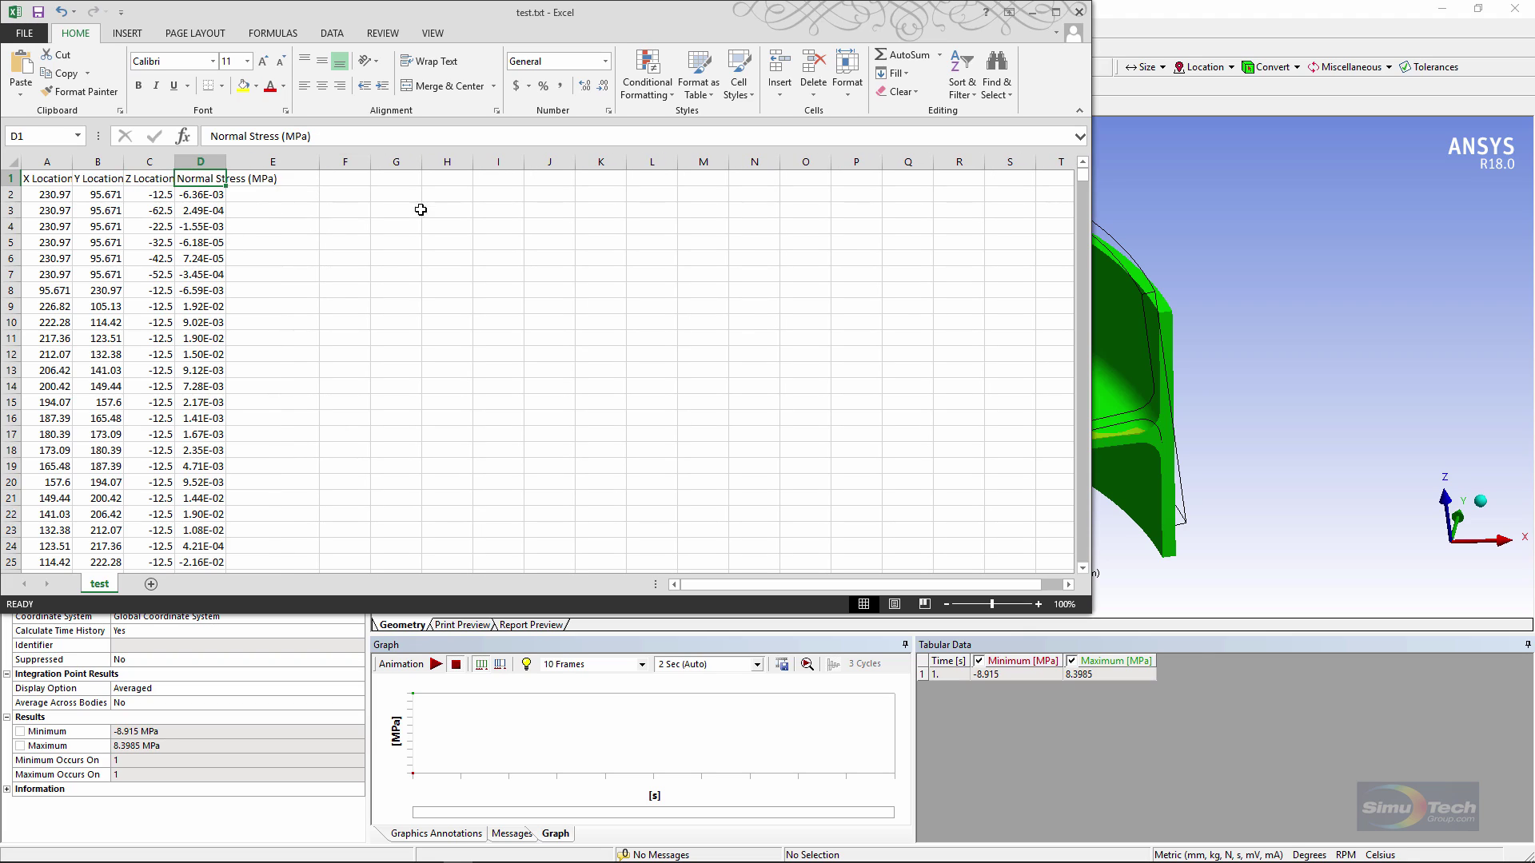
click(1081, 13)
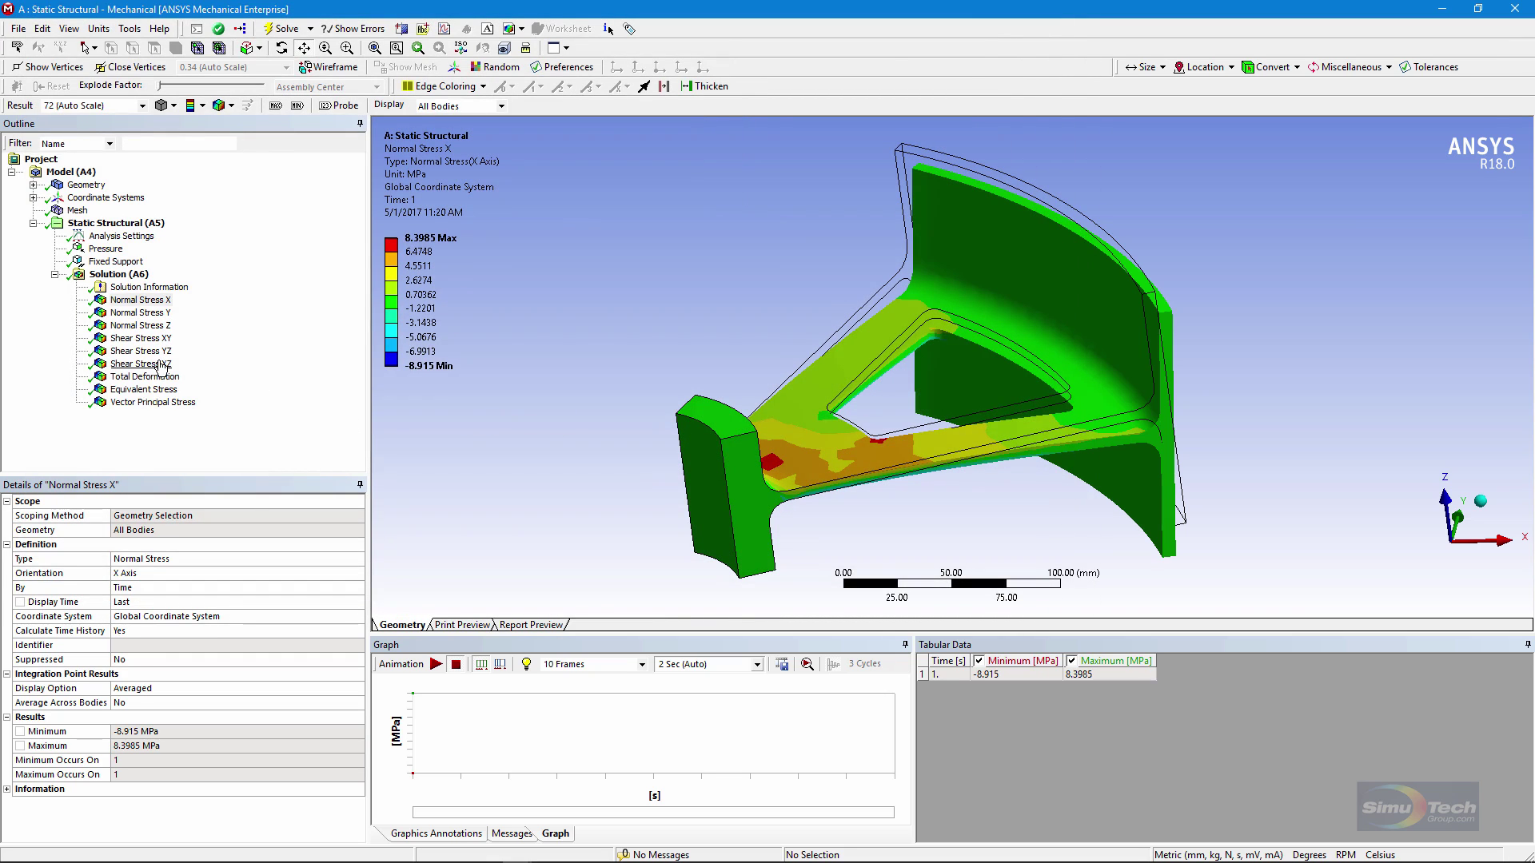
Select Normal Stress X through Shear Stress XZ together, then show the Vector Principal Stress arrows again.
click(152, 402)
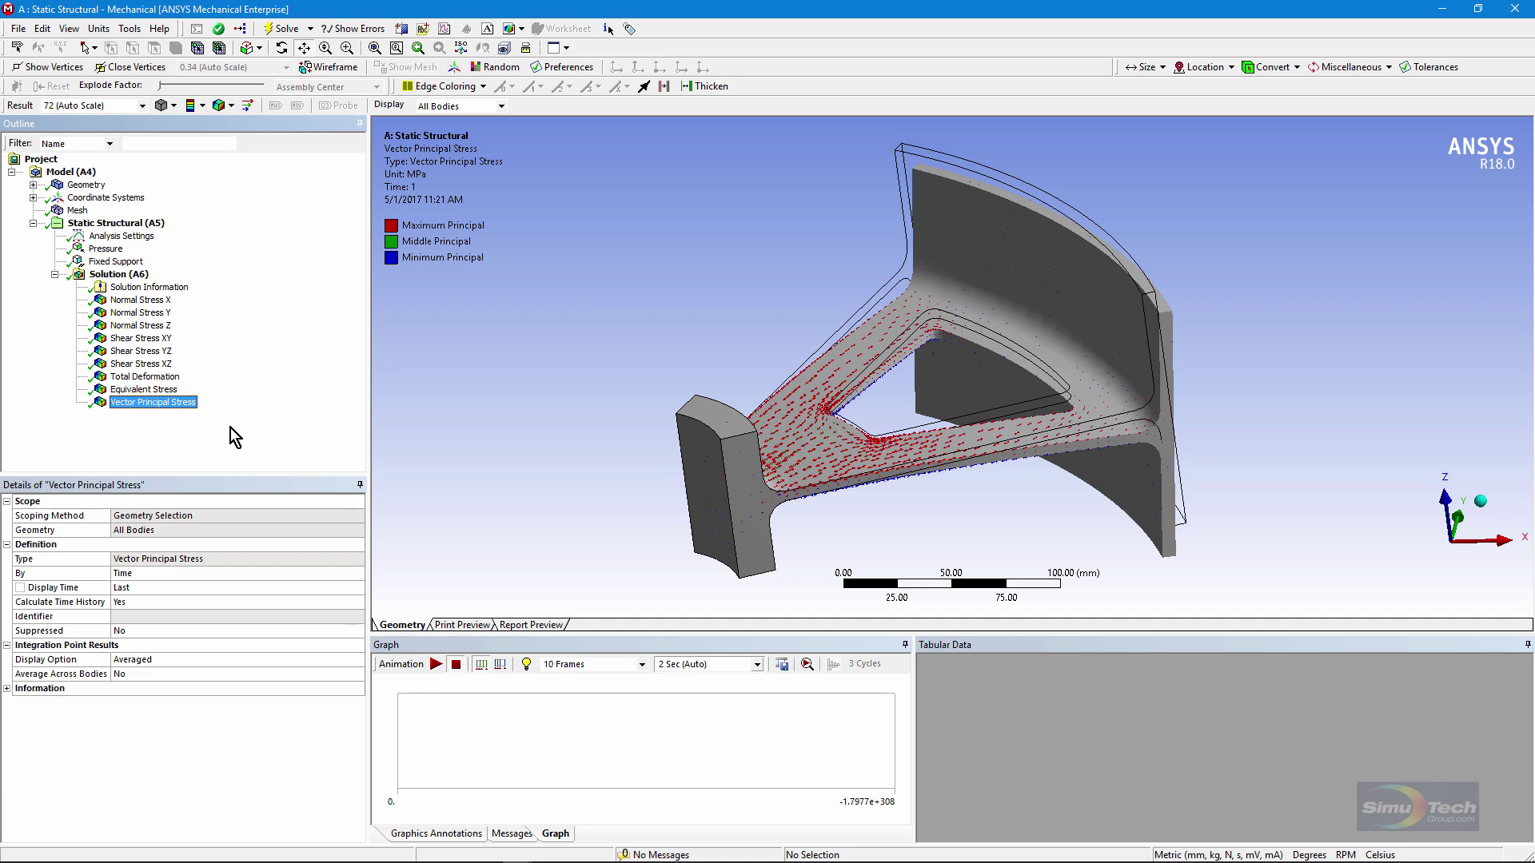
click(153, 301)
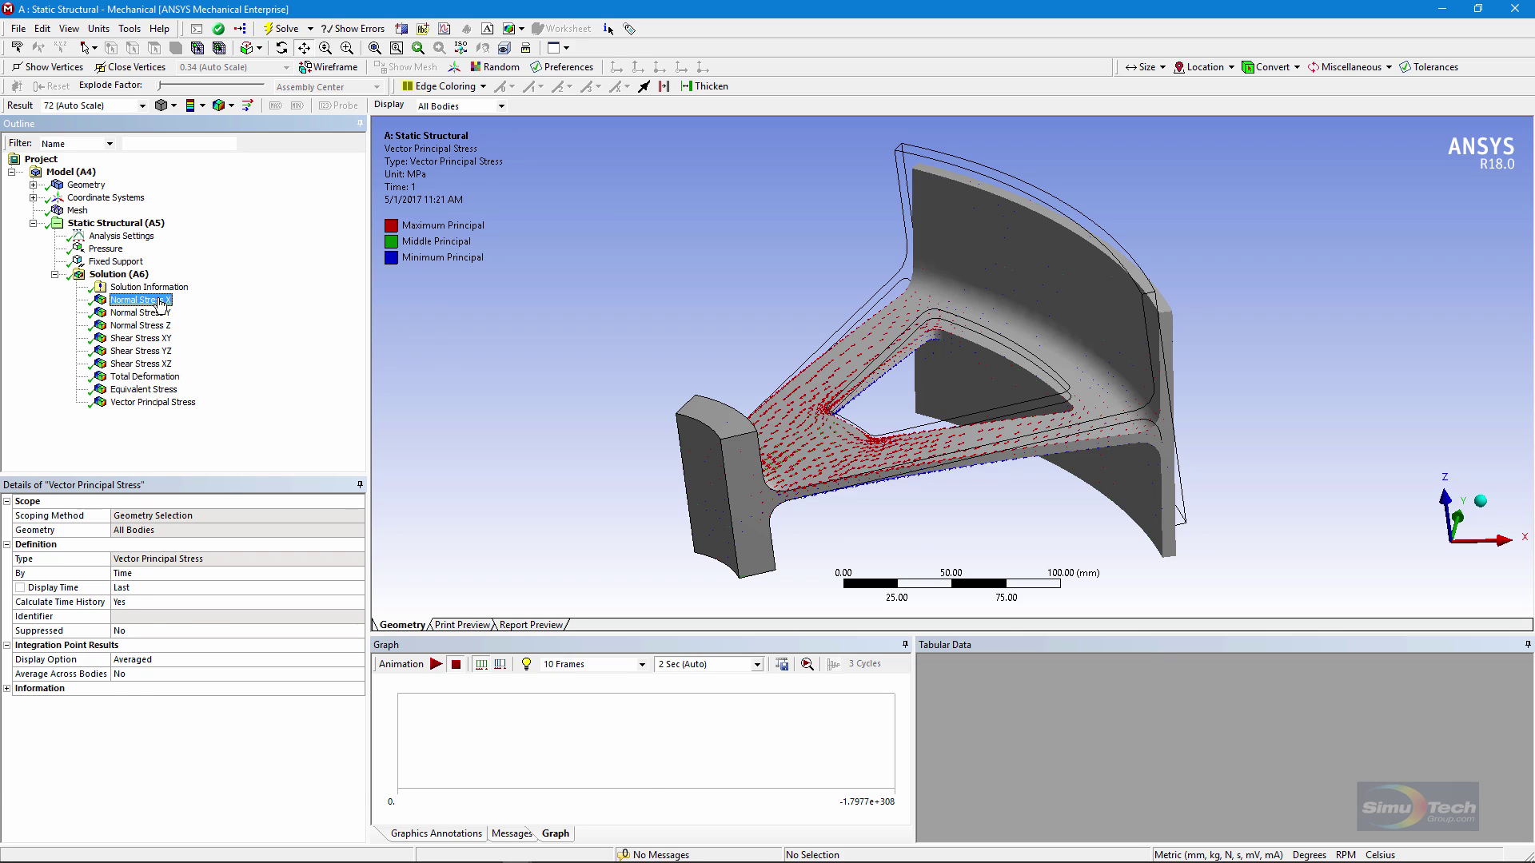
shift+click(156, 364)
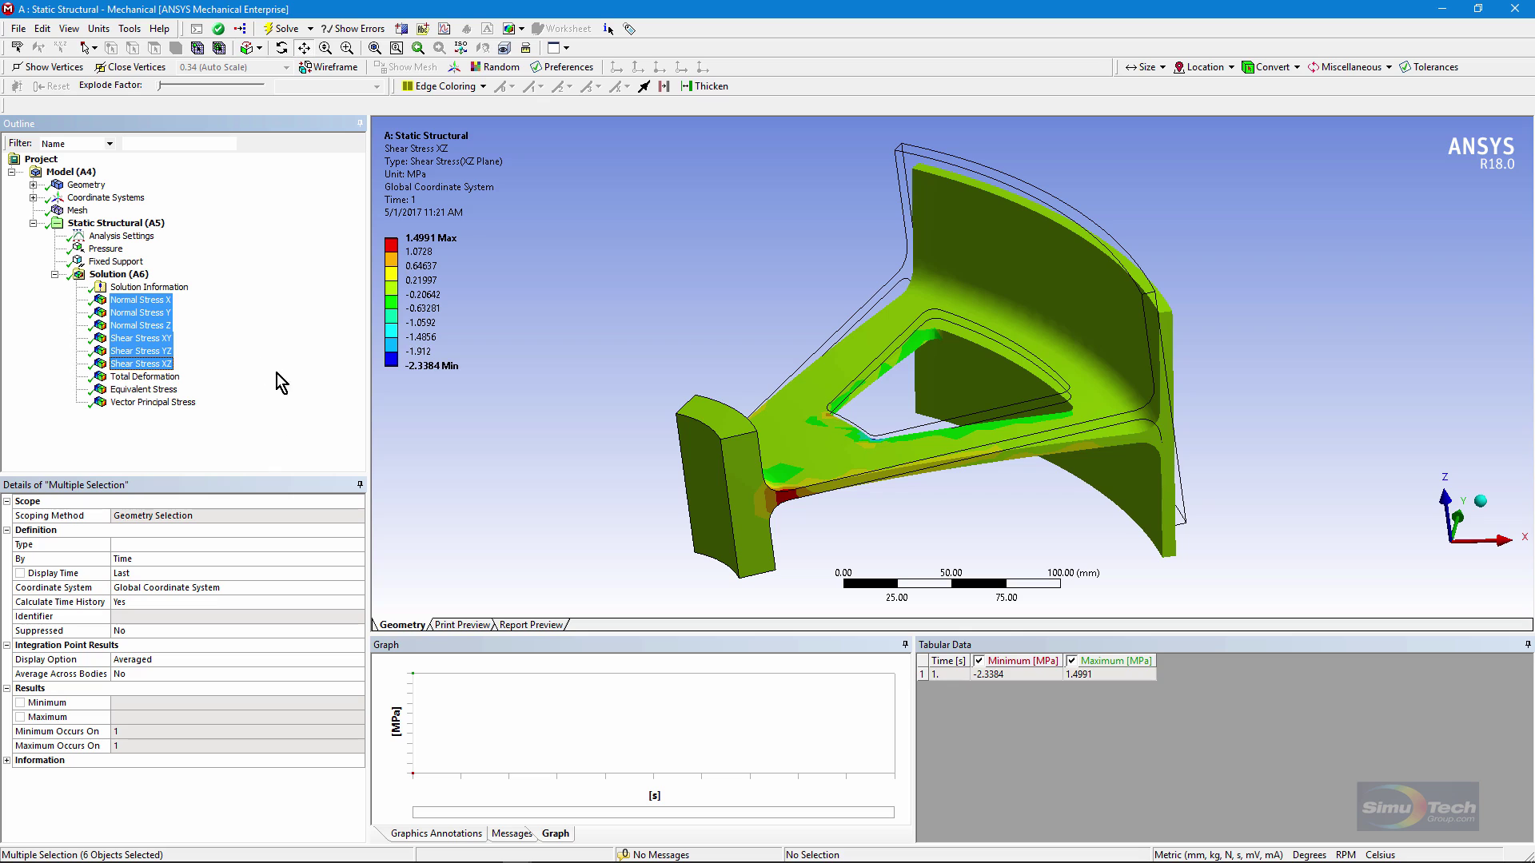
click(154, 402)
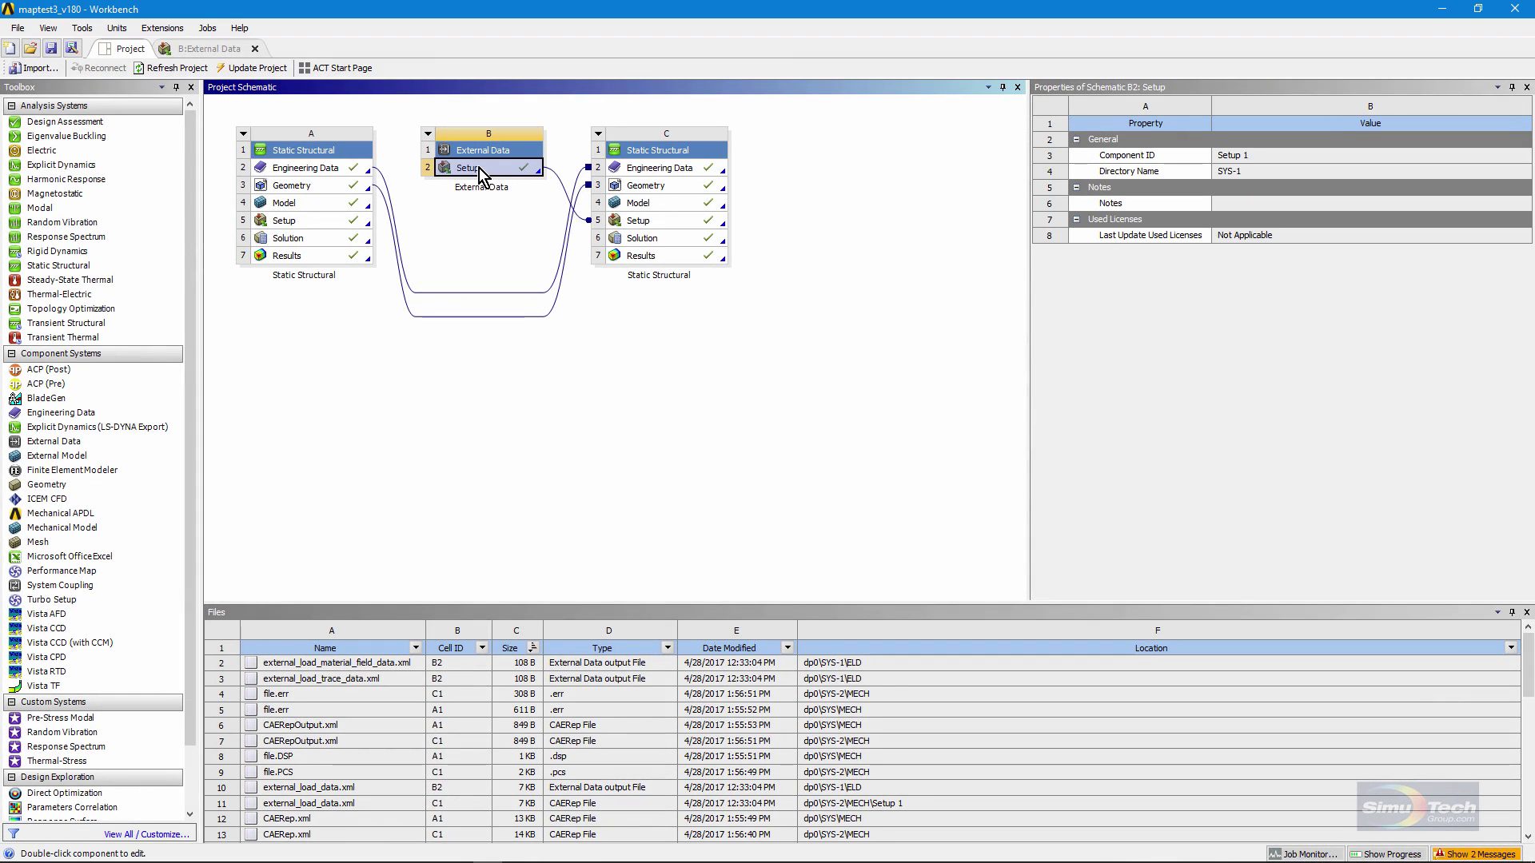
Open the B2 External Data setup for editing from its context menu.
right_click(479, 169)
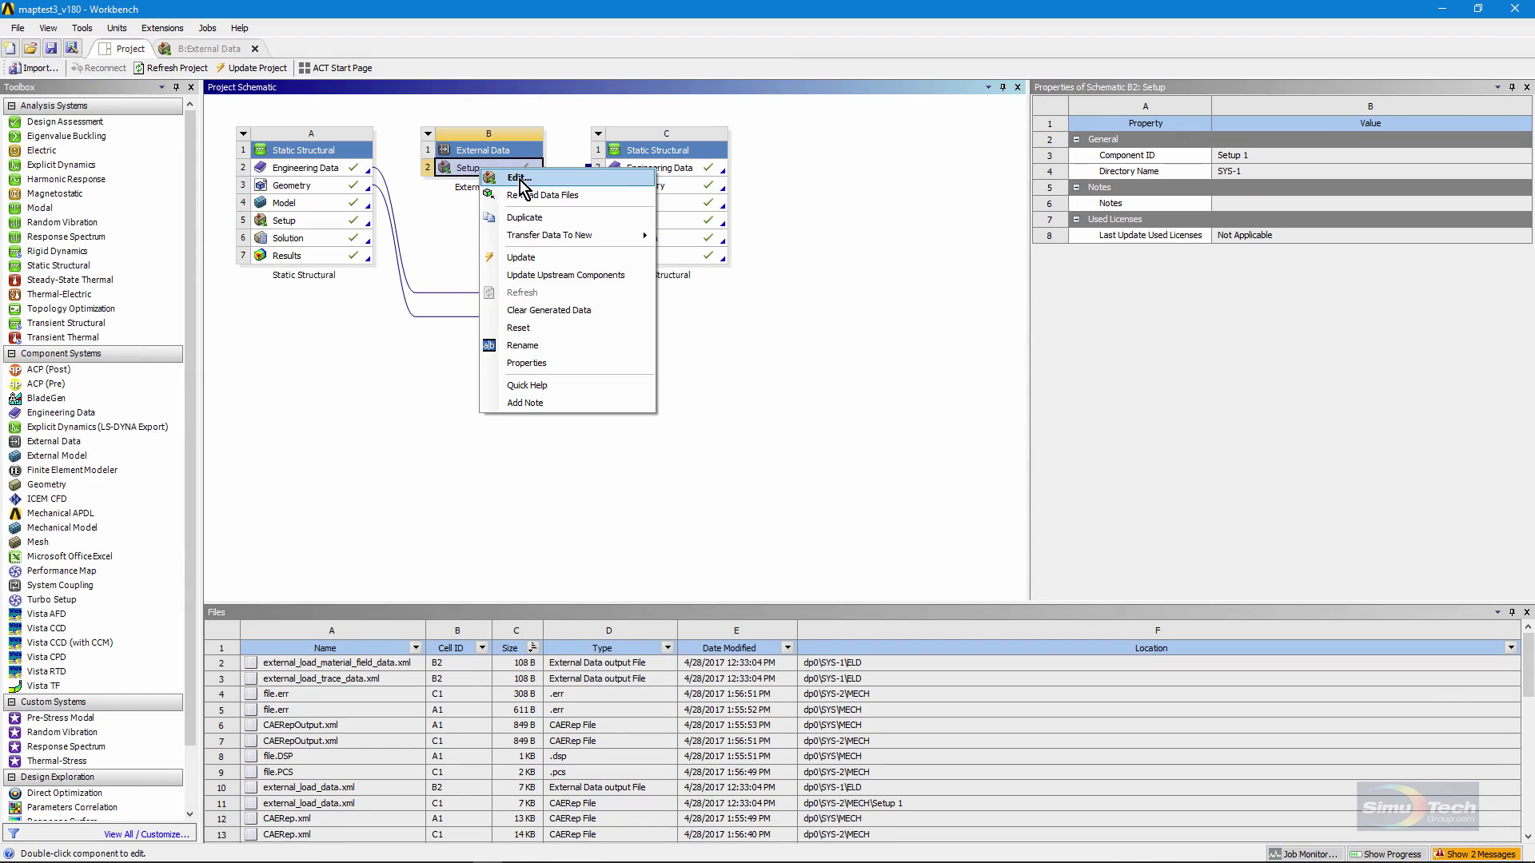
click(499, 178)
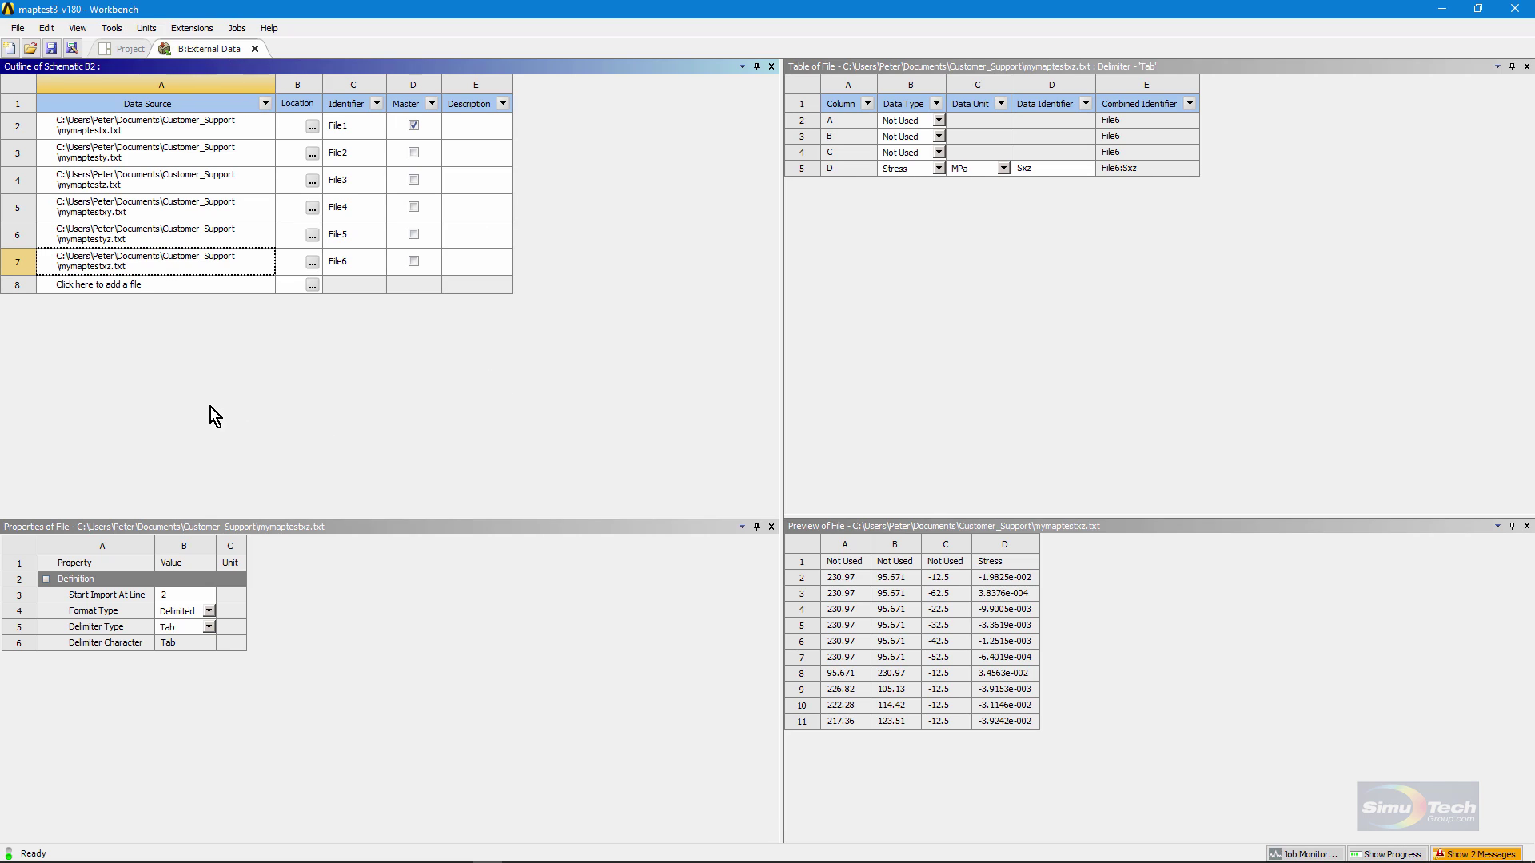
Inspect all six mymaptest data files, then check mymaptestx.txt's Start Import At Line value.
click(185, 125)
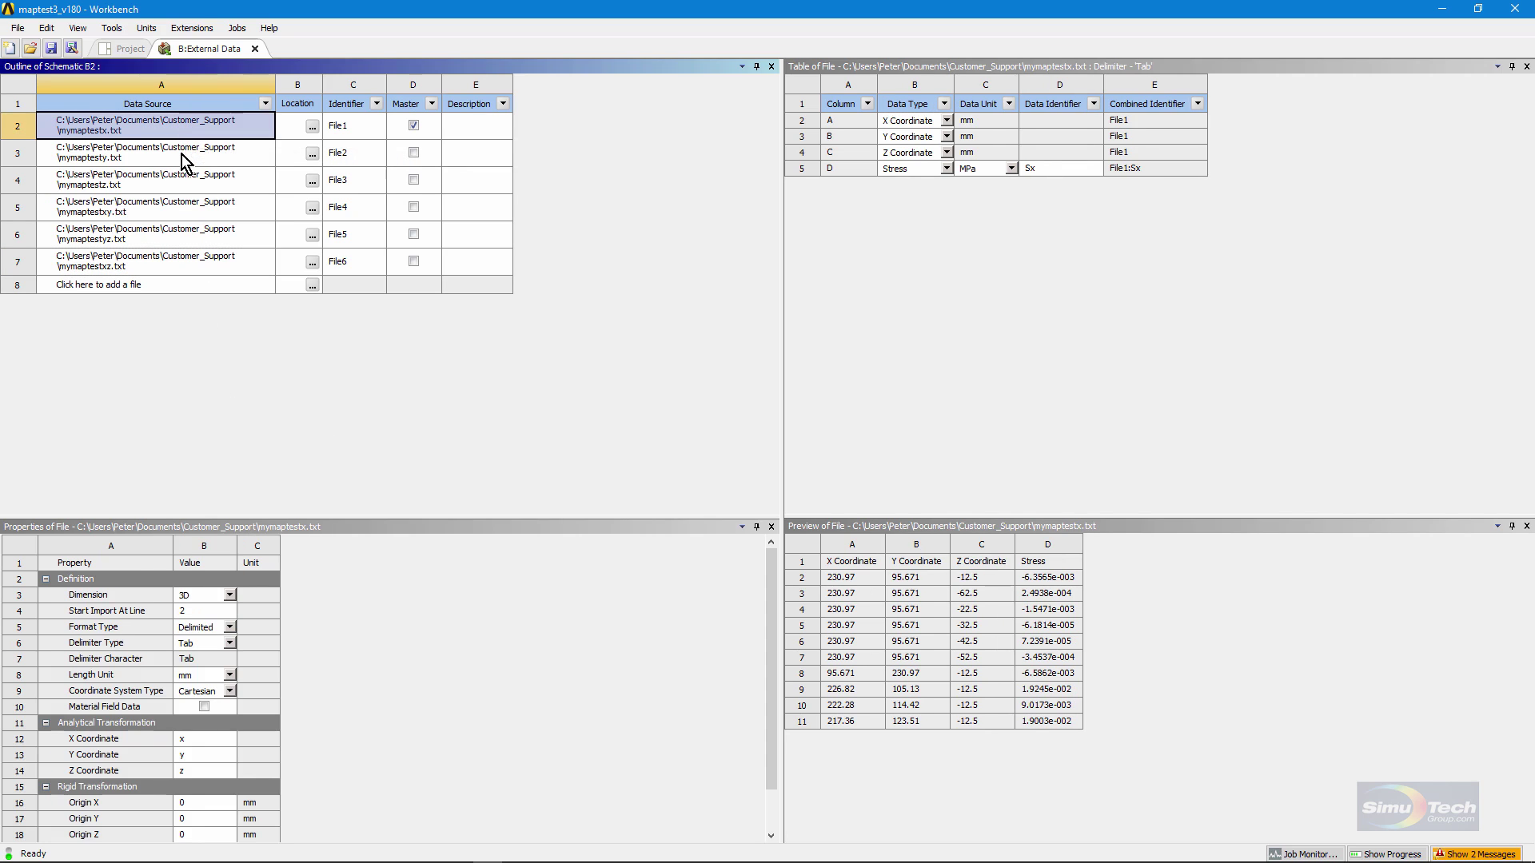
click(182, 155)
click(175, 180)
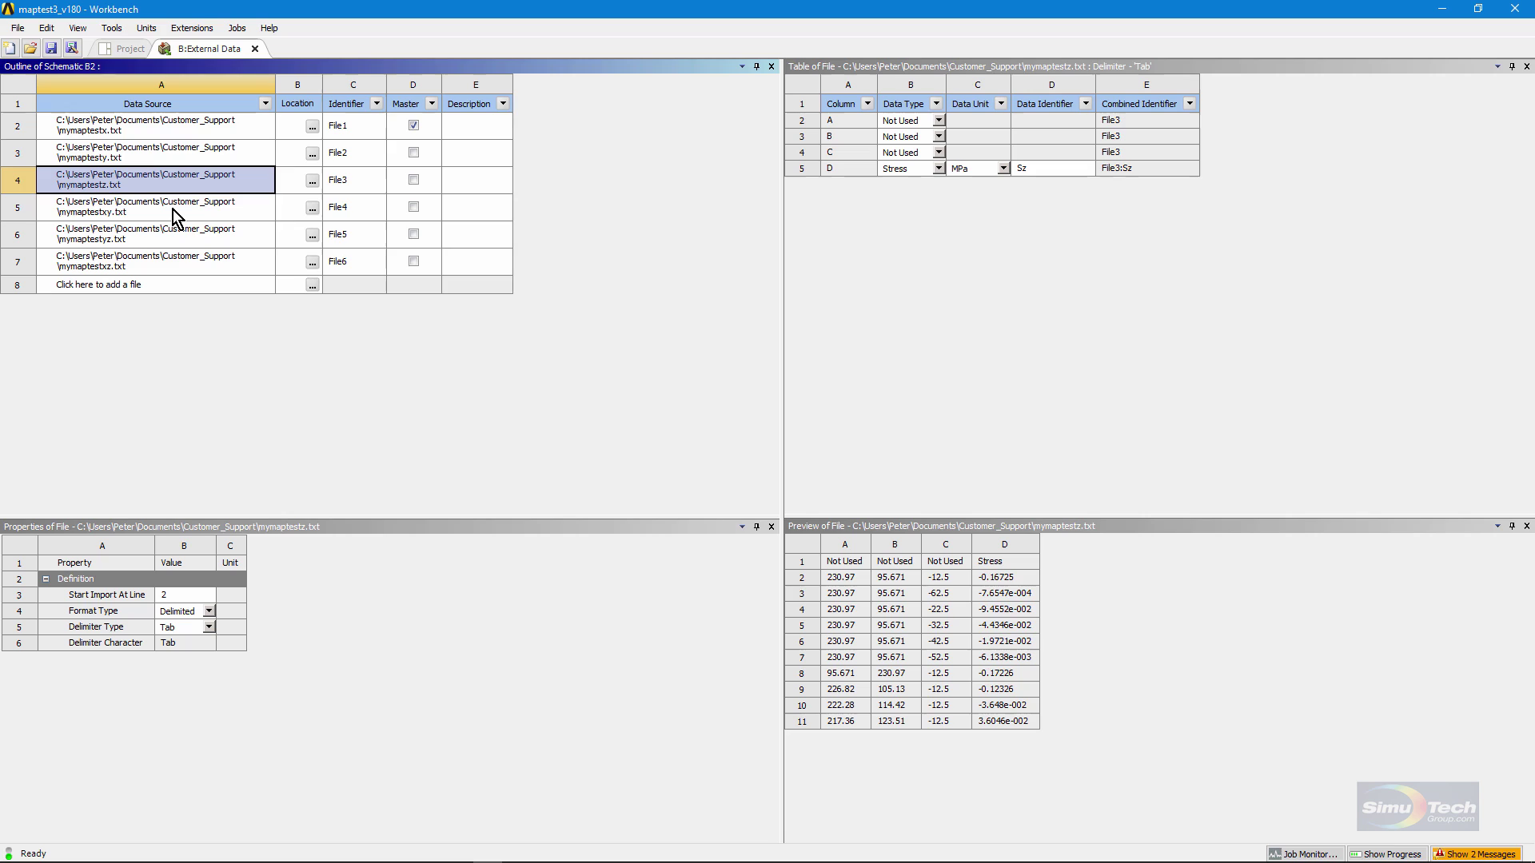
click(172, 210)
click(176, 234)
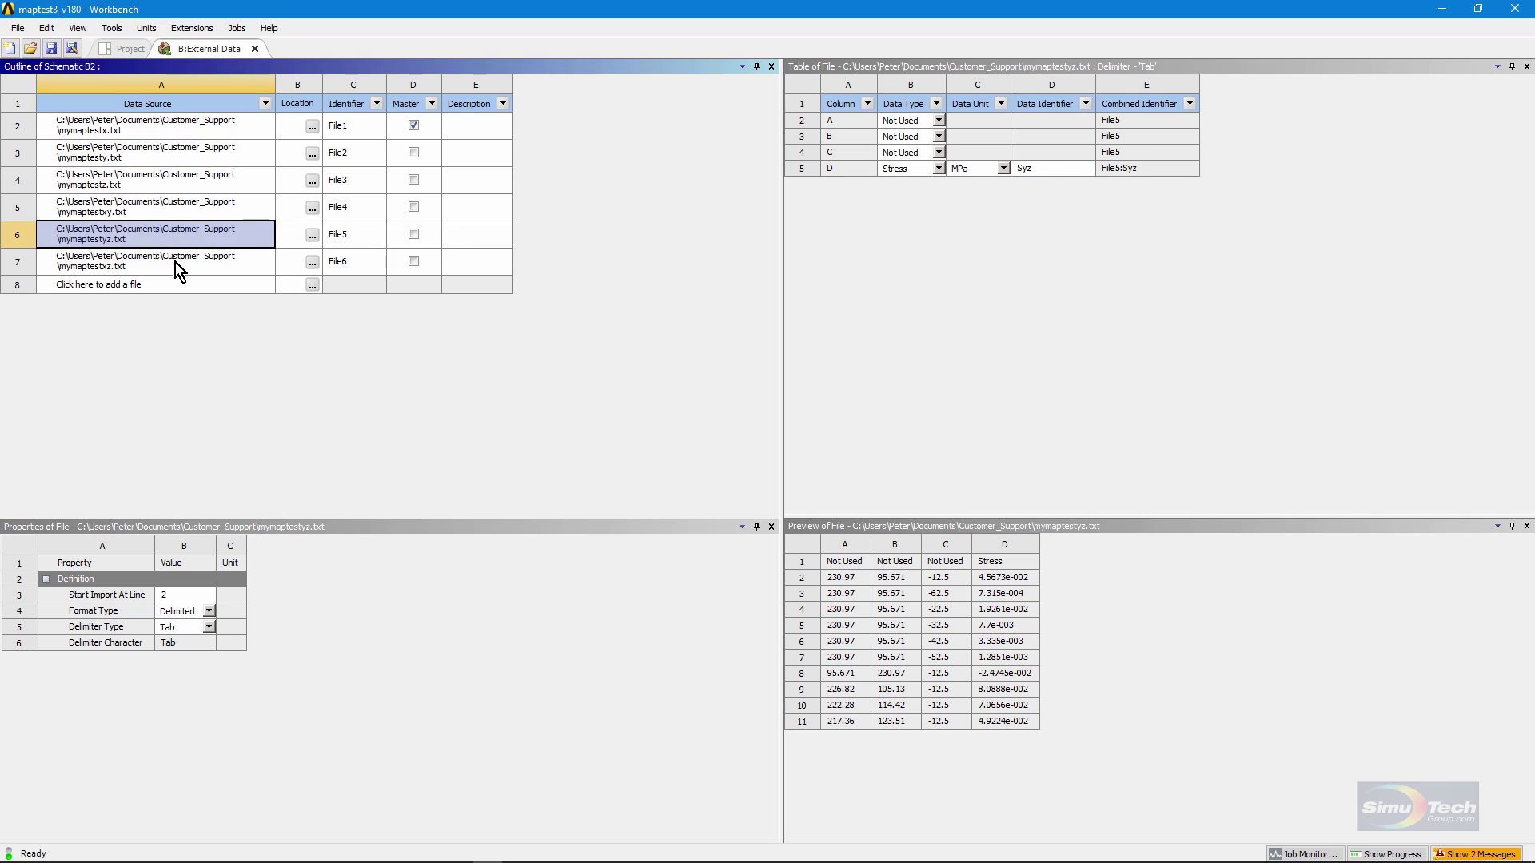
click(175, 262)
click(174, 128)
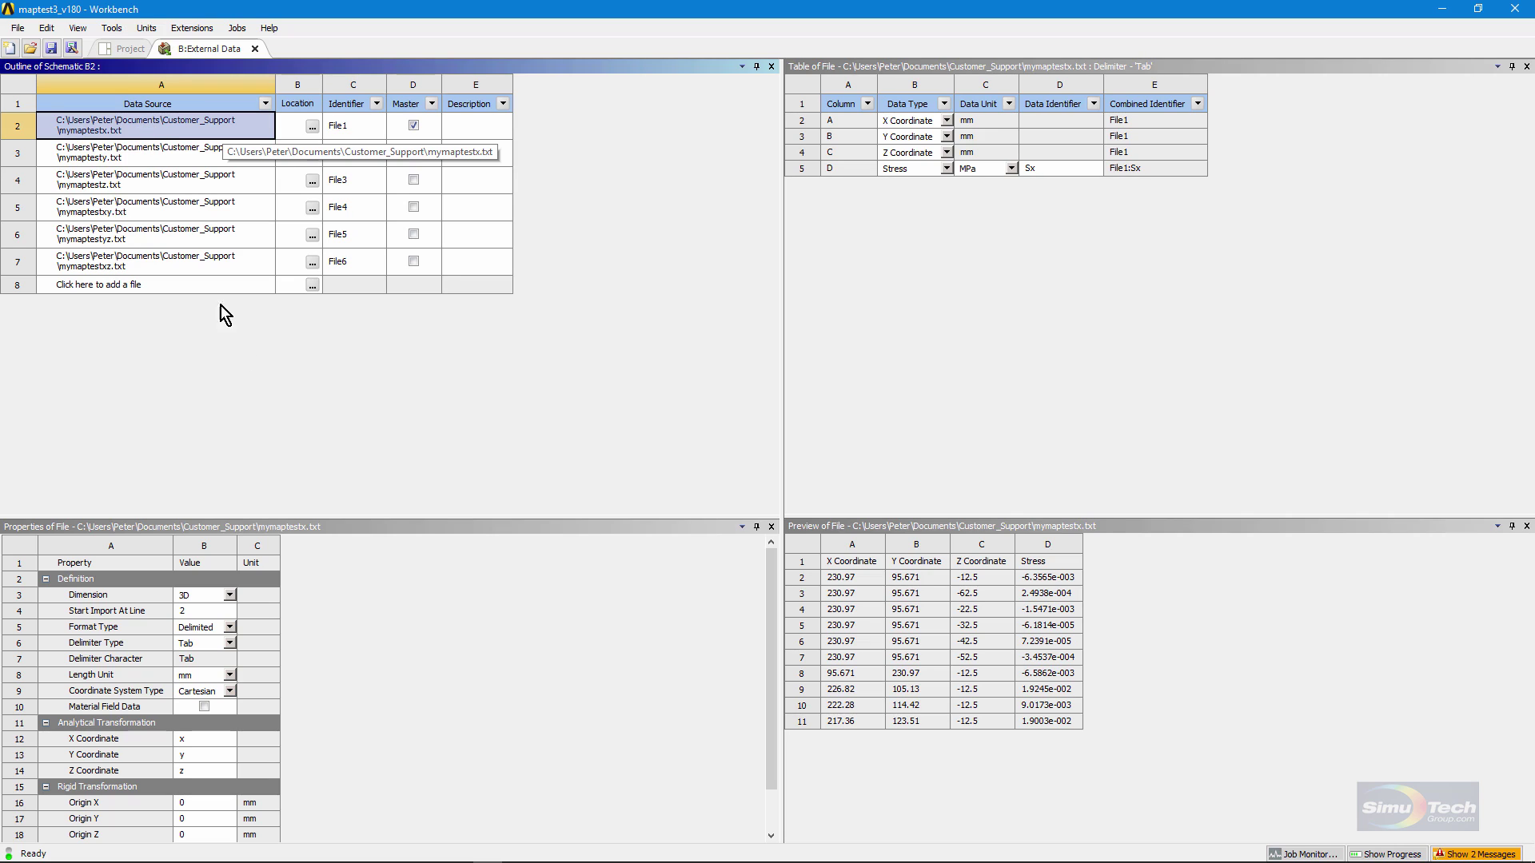
click(198, 612)
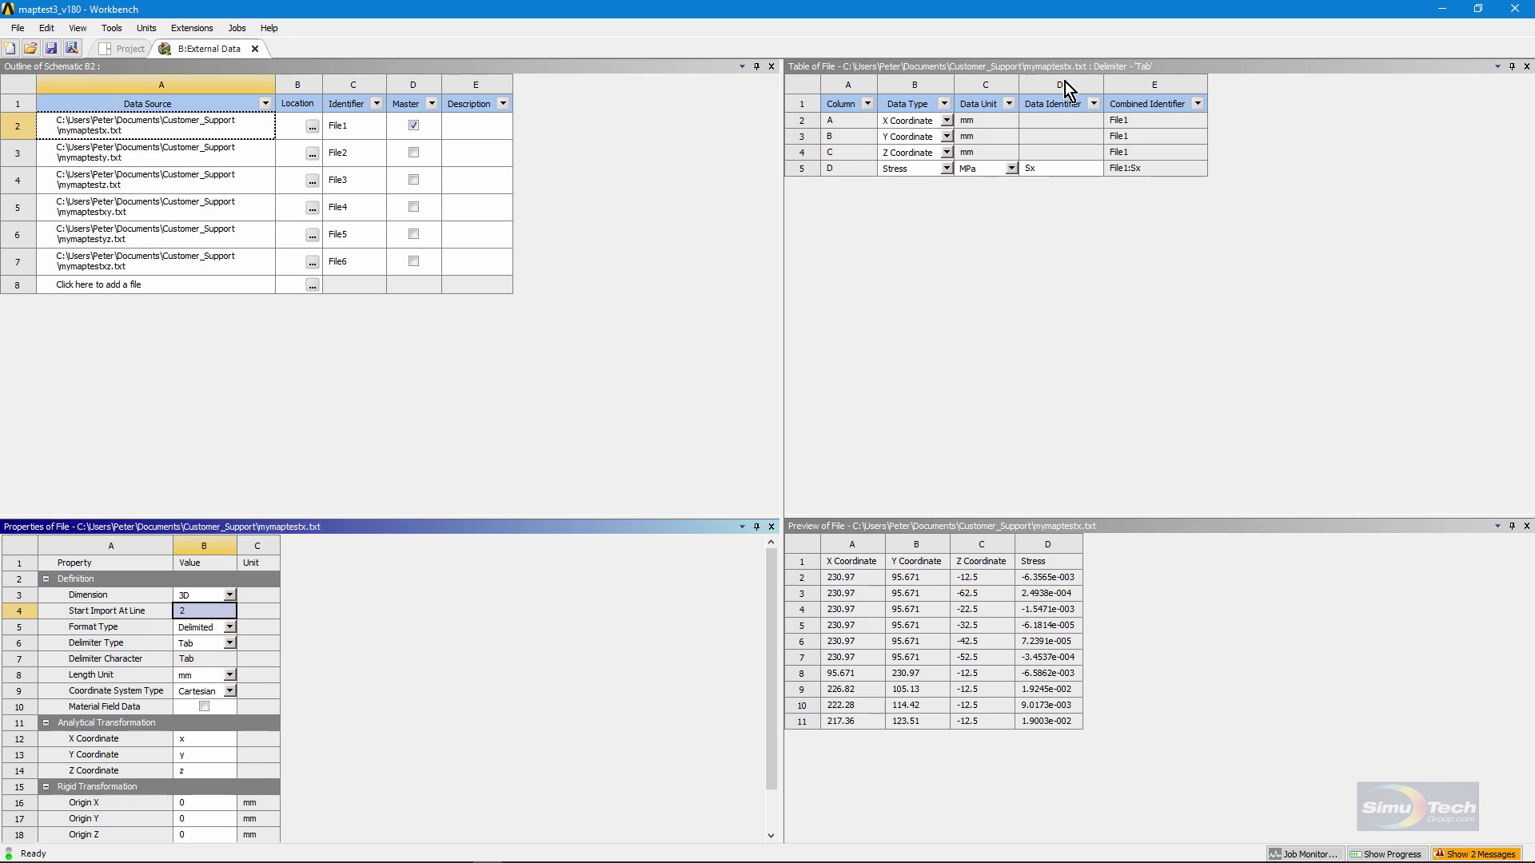
click(946, 120)
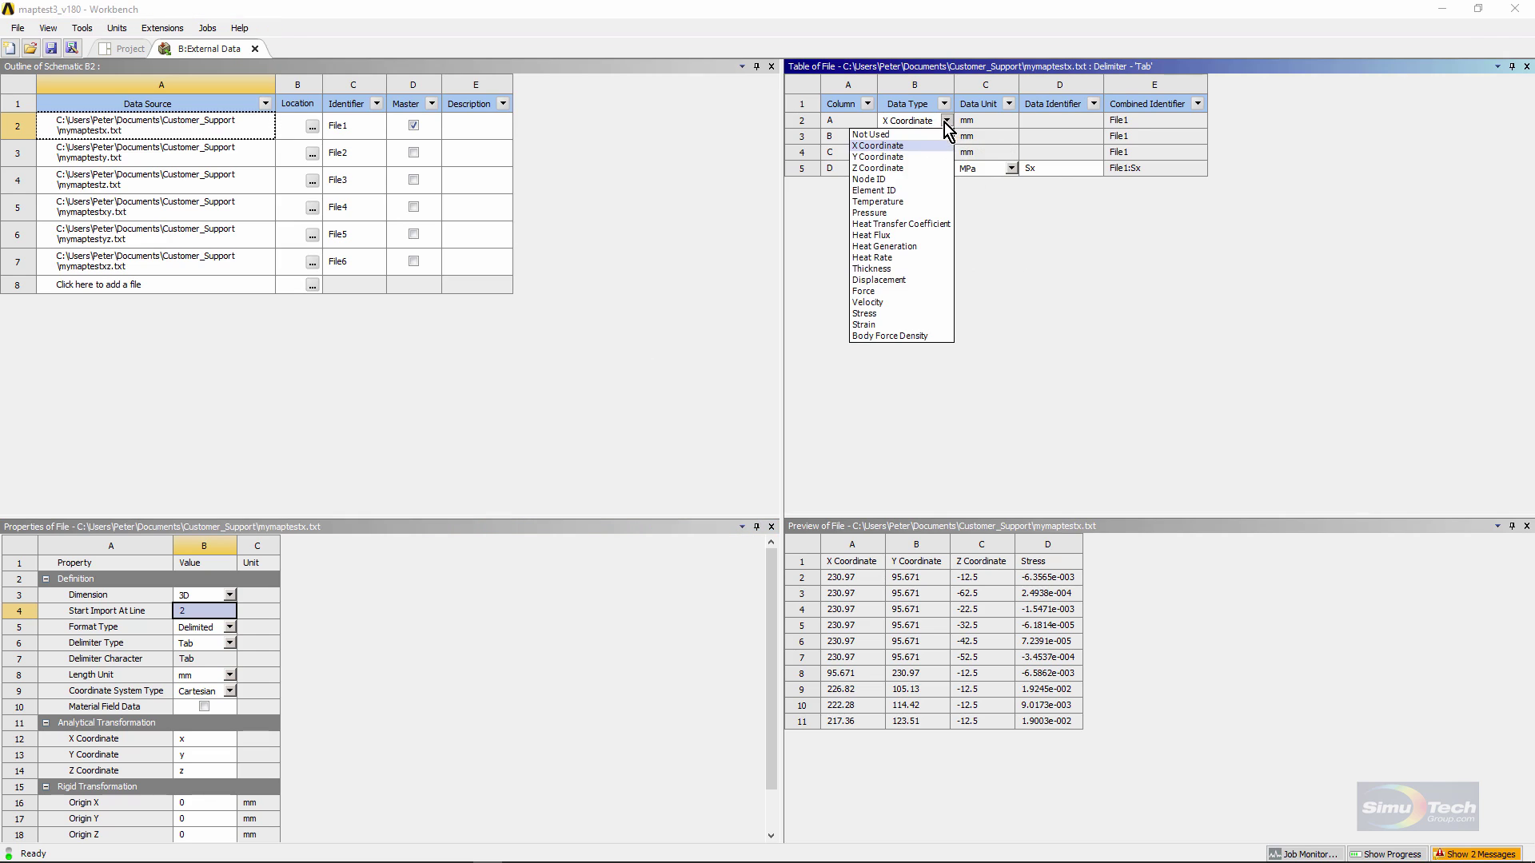
click(899, 148)
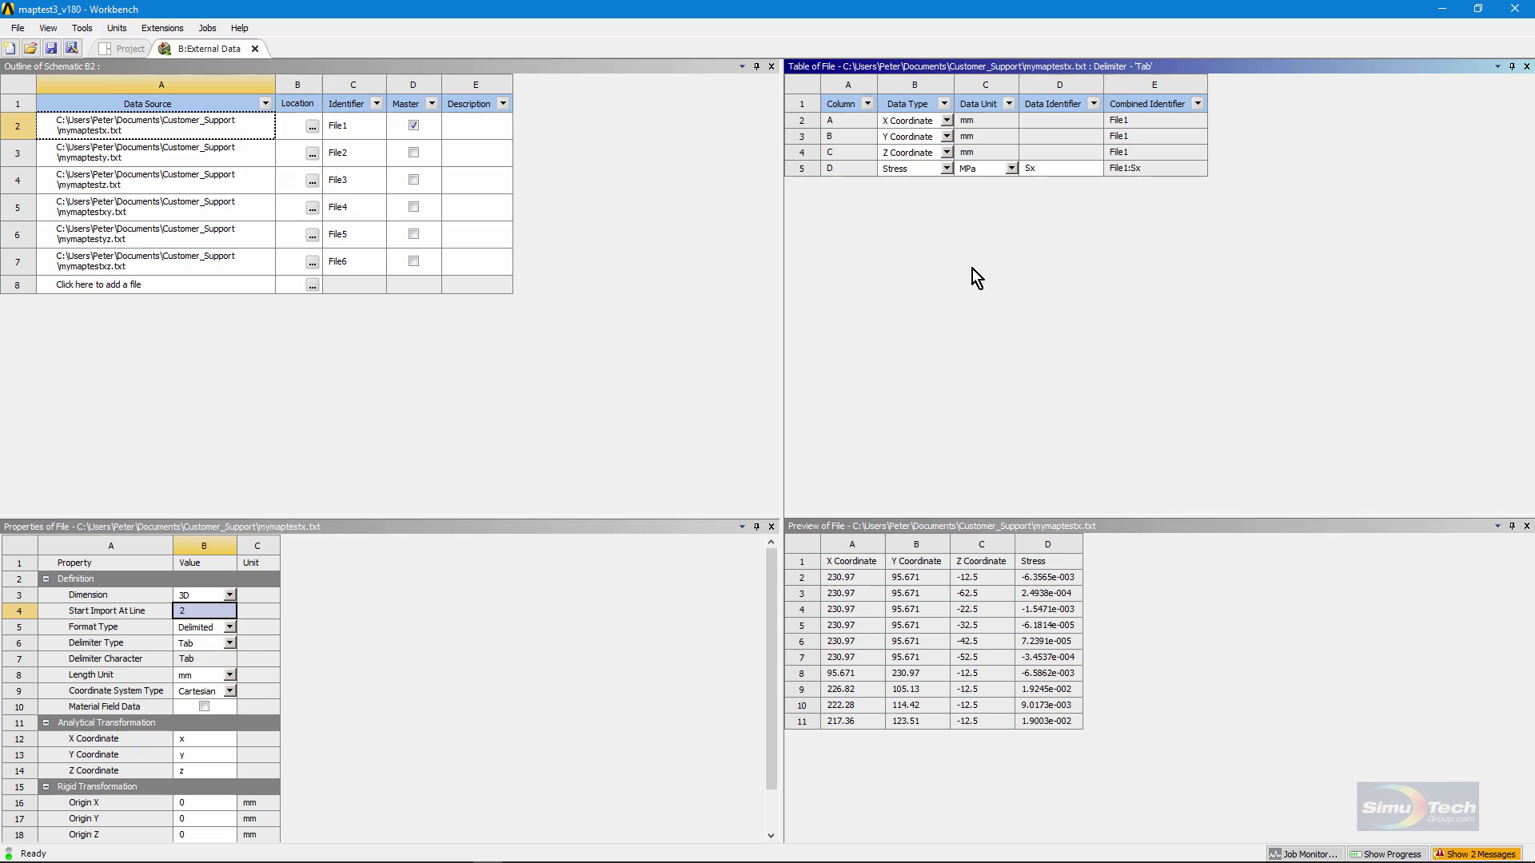
click(947, 153)
click(910, 175)
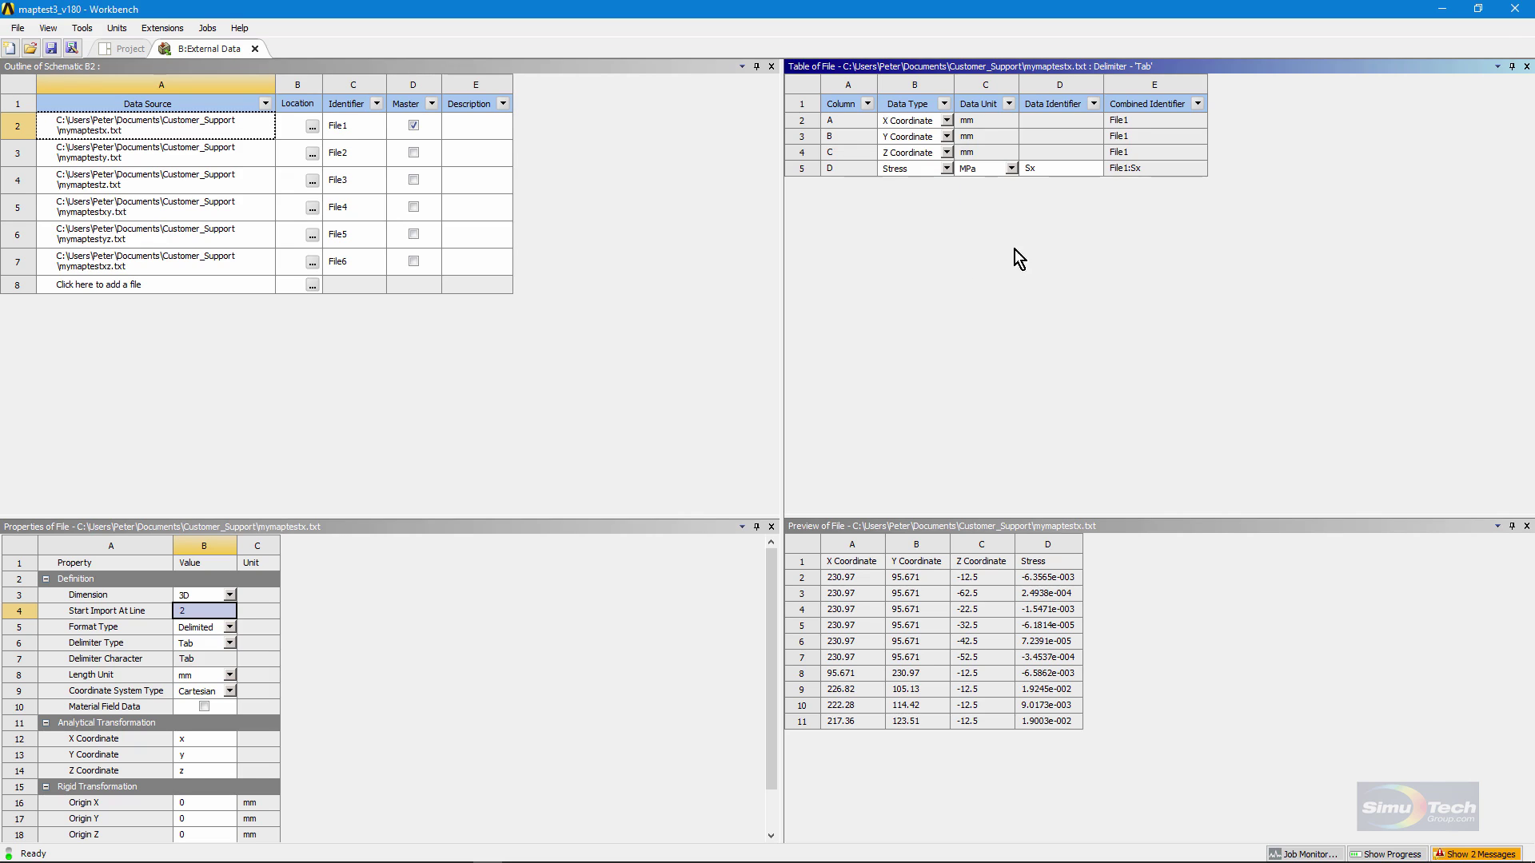
click(947, 152)
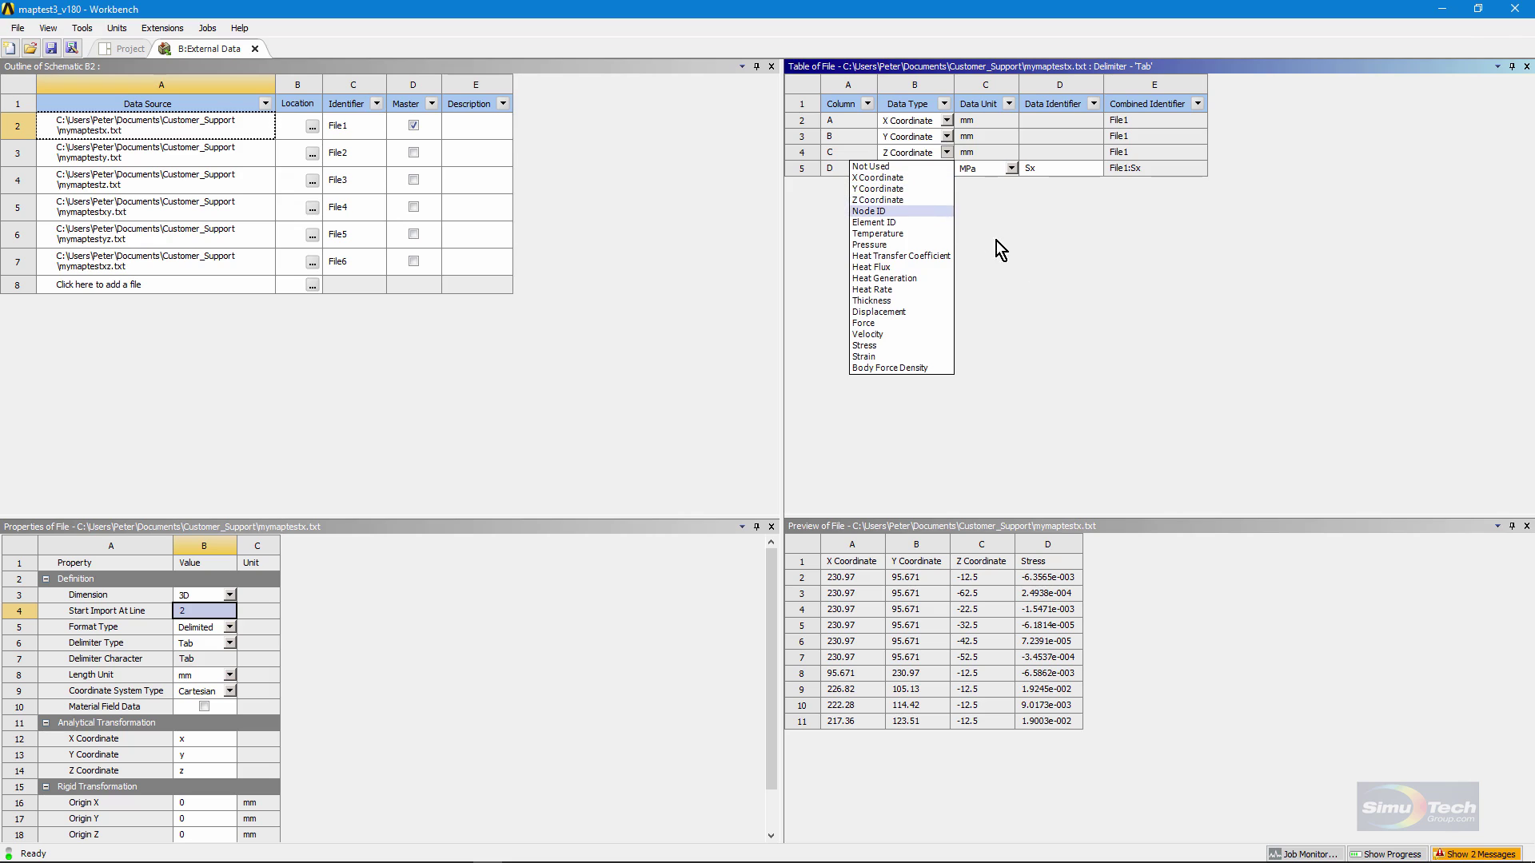
click(990, 250)
click(946, 167)
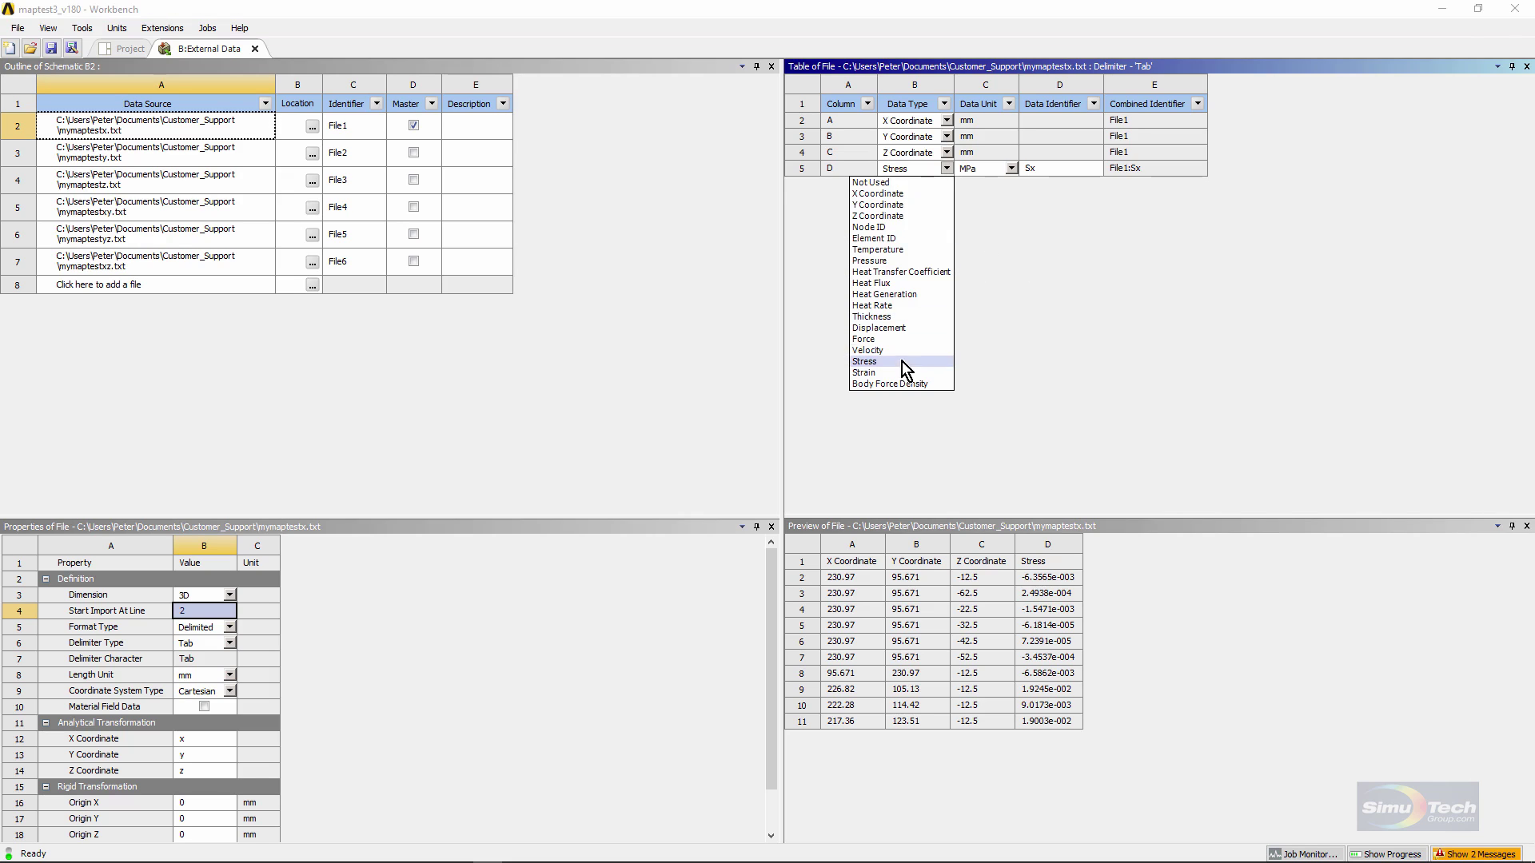
click(1017, 359)
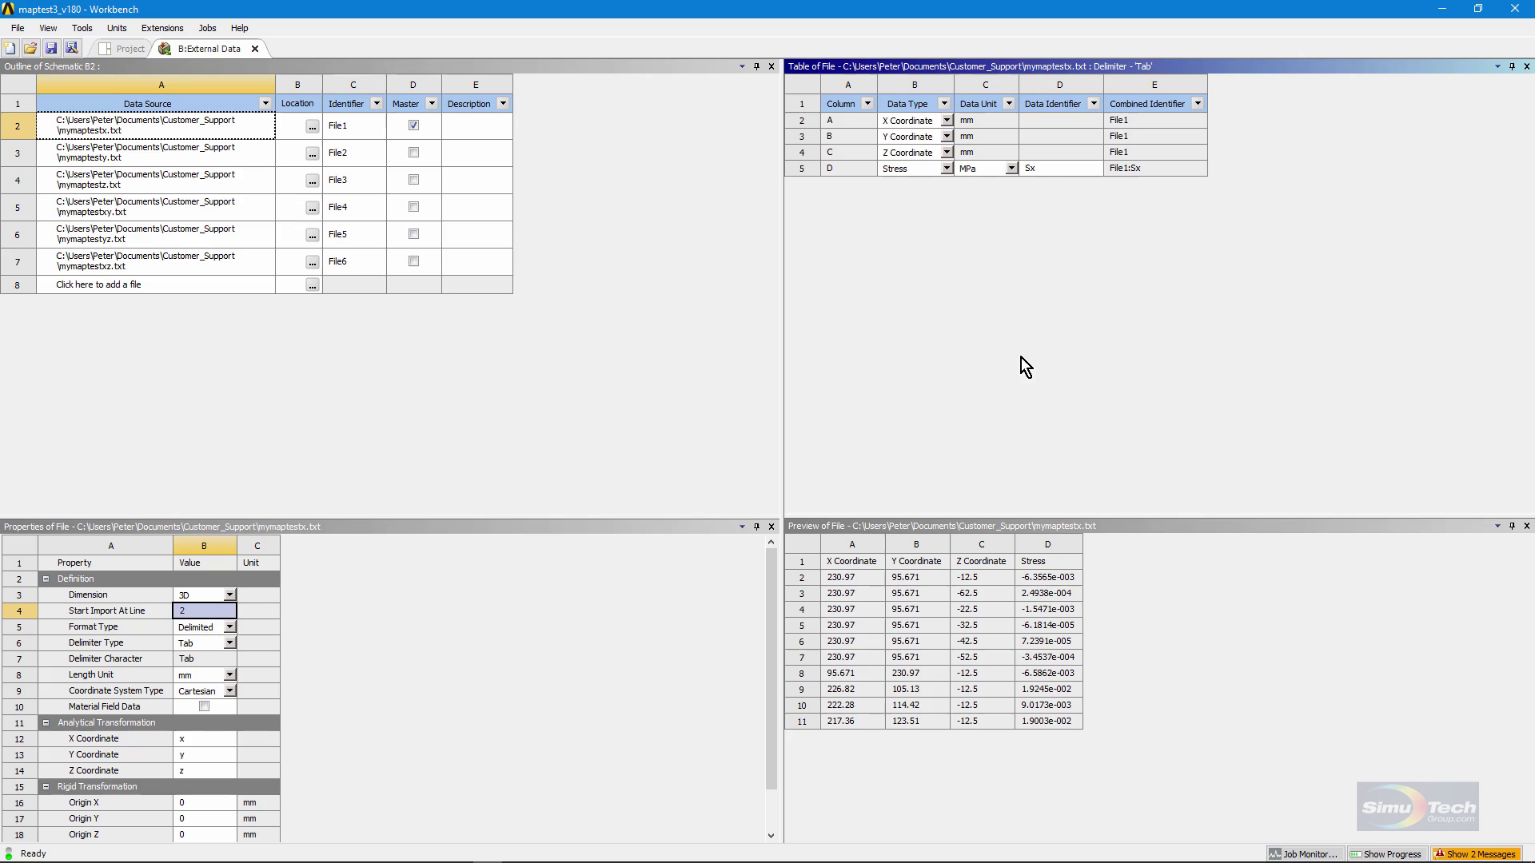
click(1011, 168)
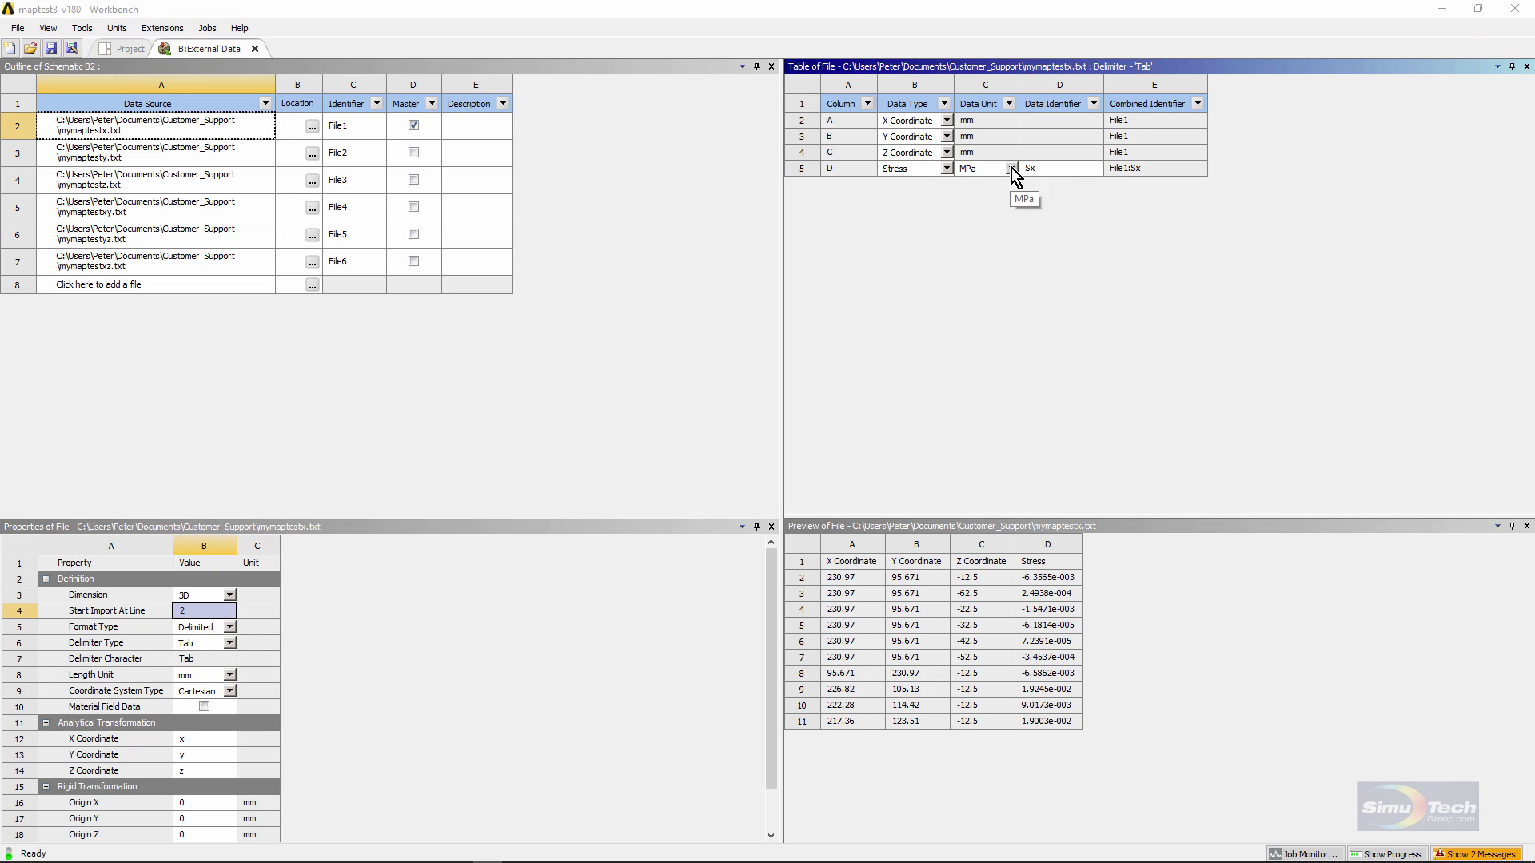
click(1086, 240)
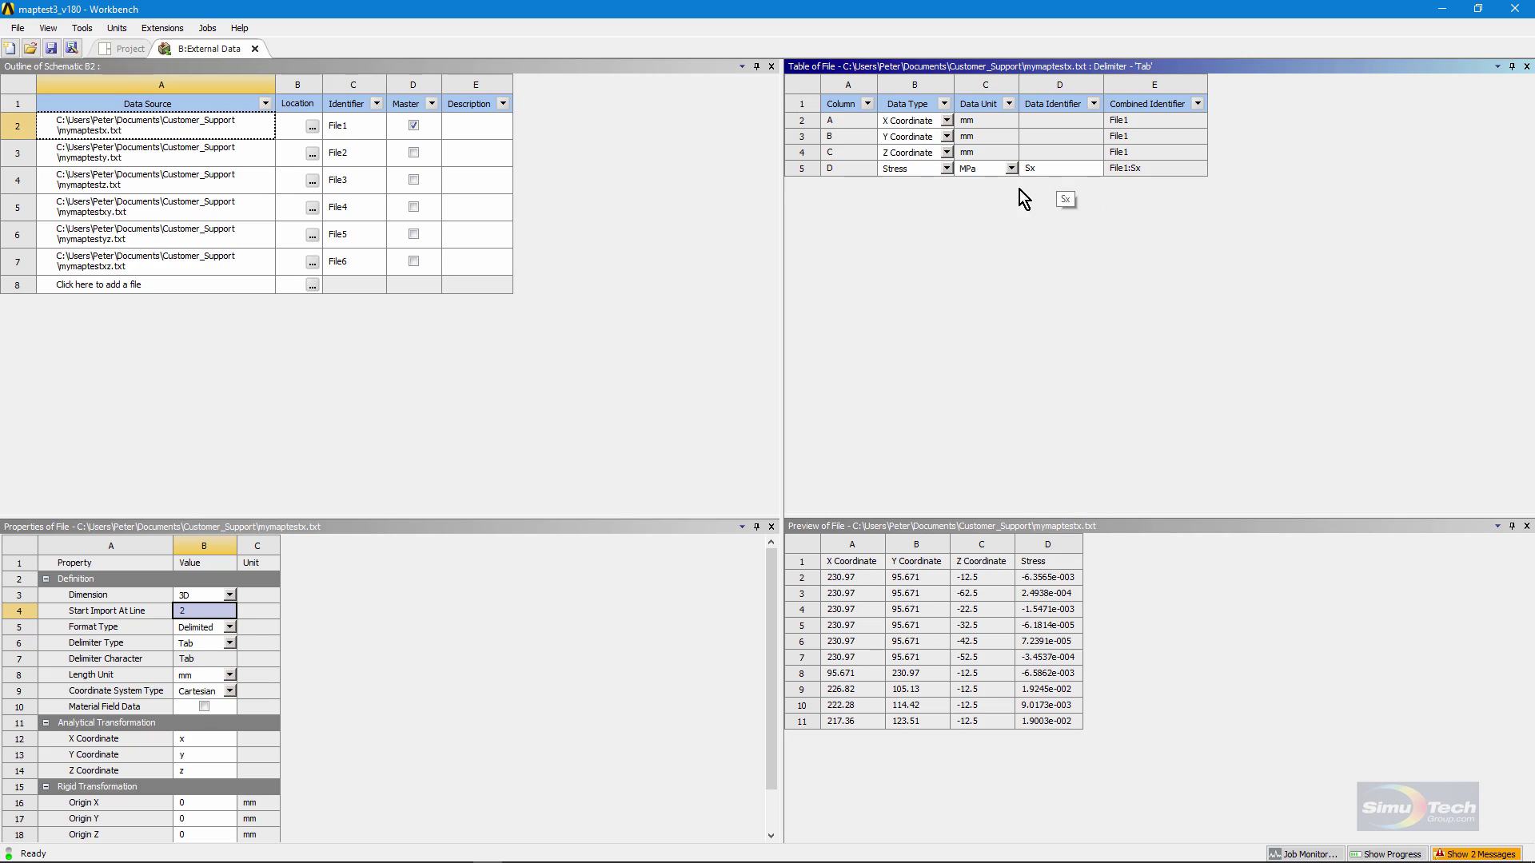
click(997, 530)
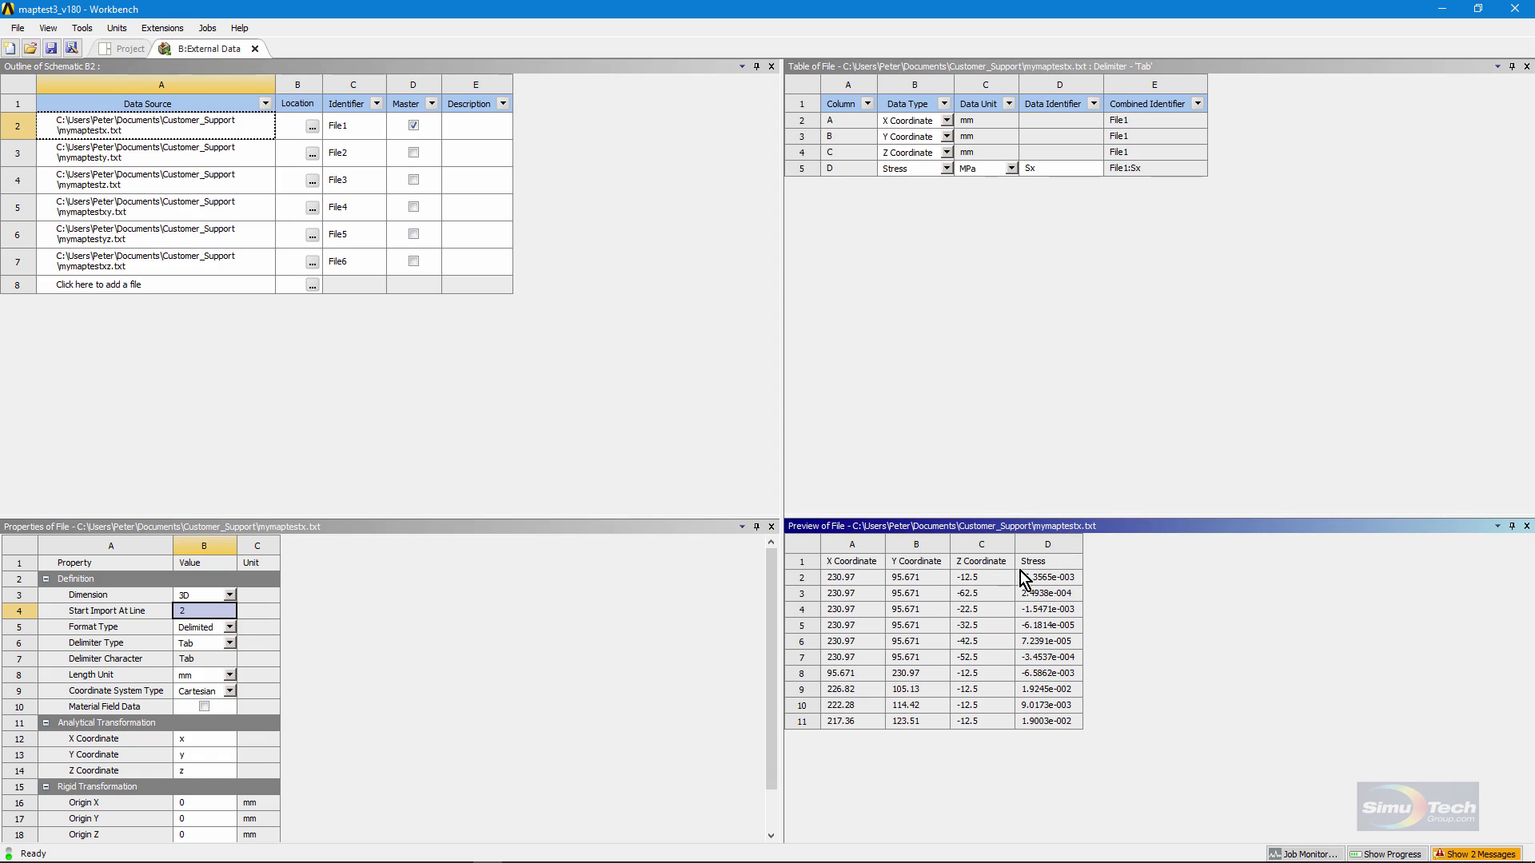
Review the mymaptest y, z, xy, yz and xz file settings and mark mymaptestx.txt as Master.
click(160, 156)
click(167, 184)
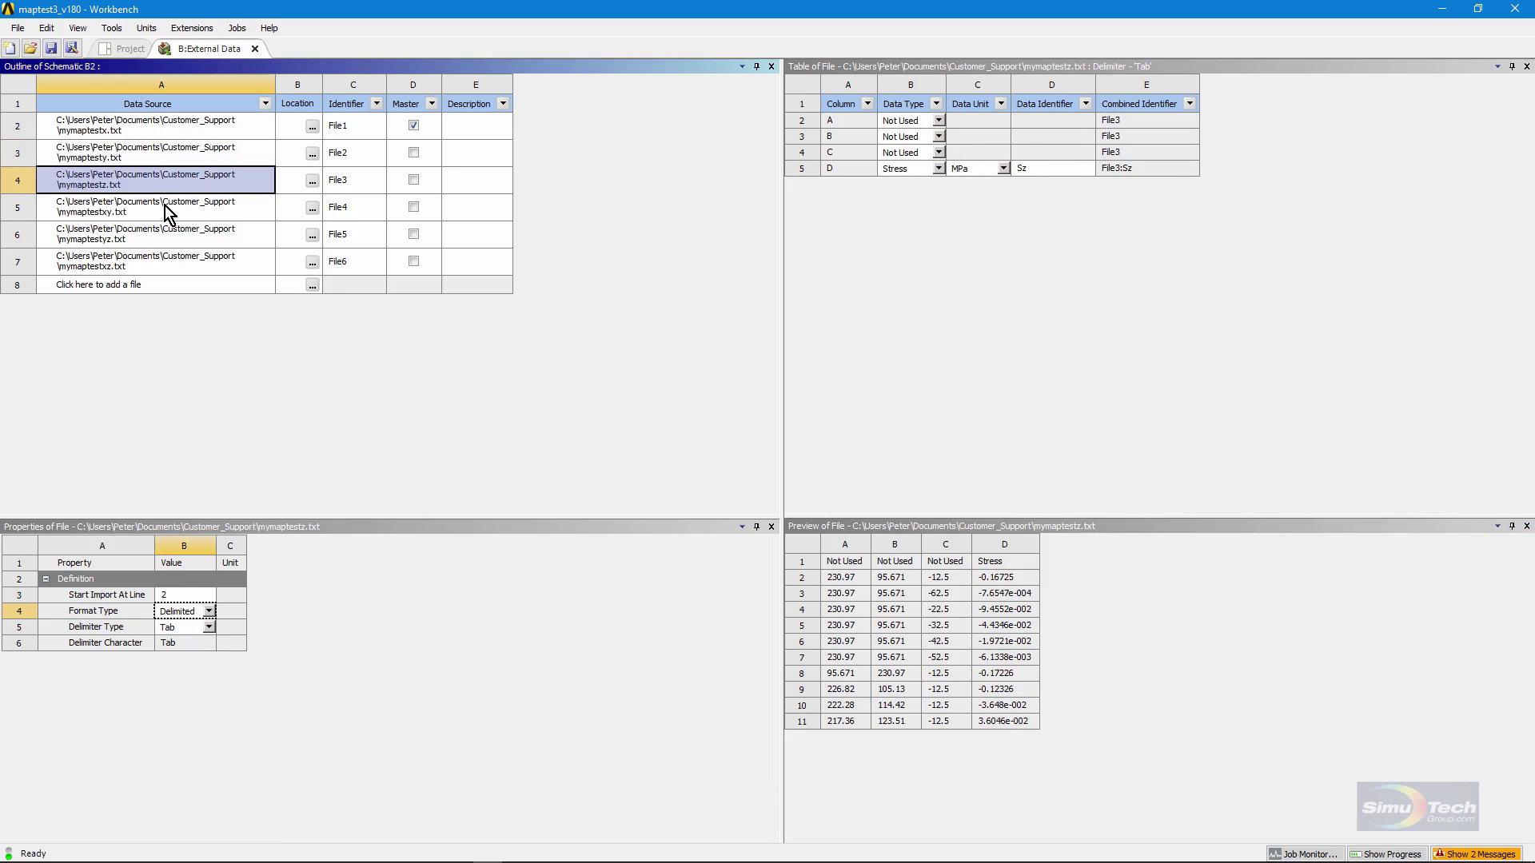
click(165, 209)
click(165, 235)
click(168, 261)
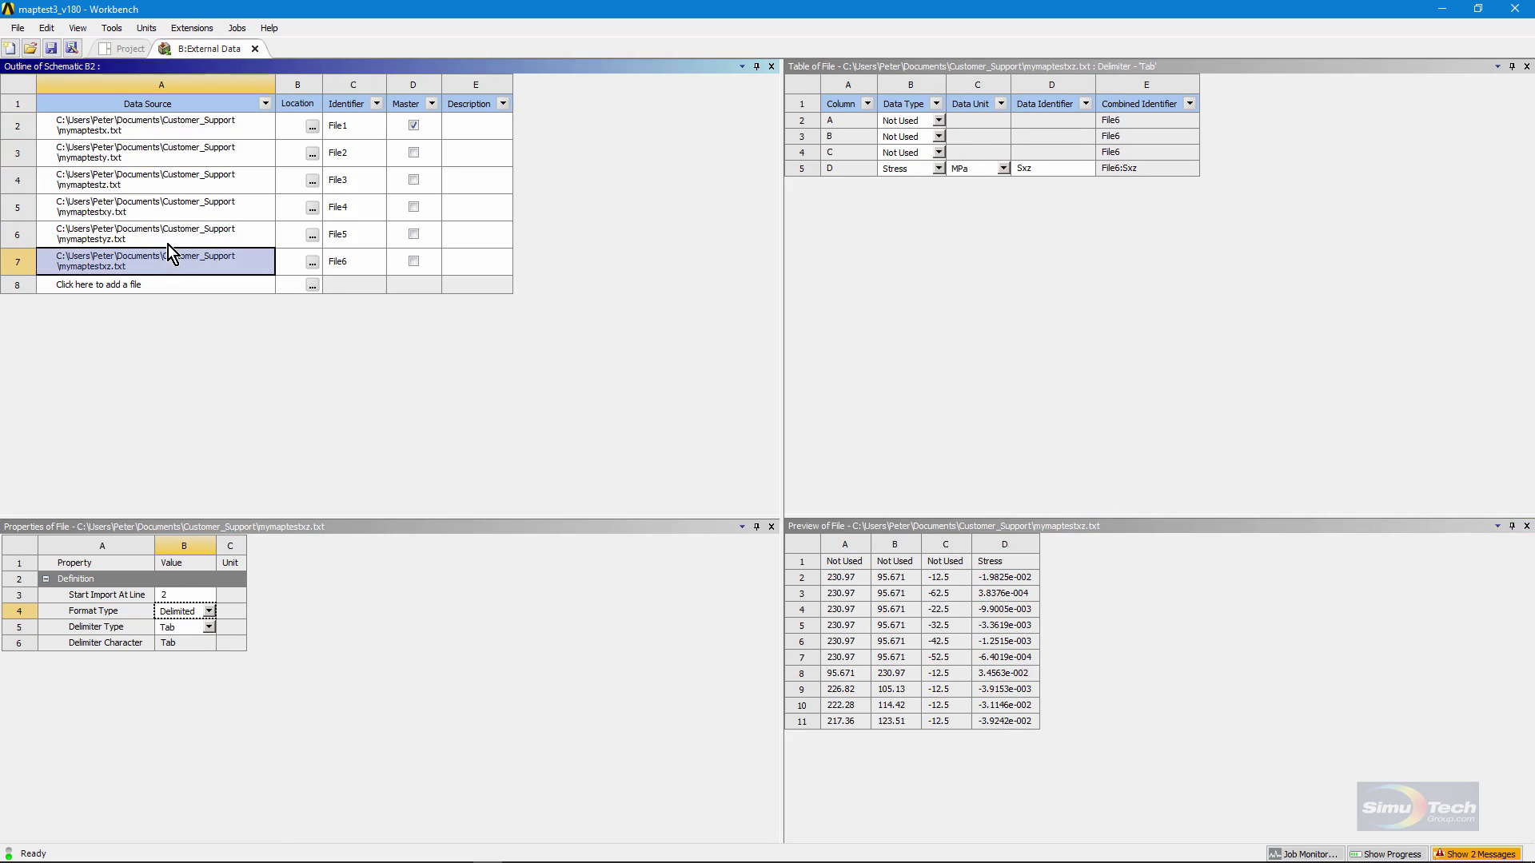
click(172, 203)
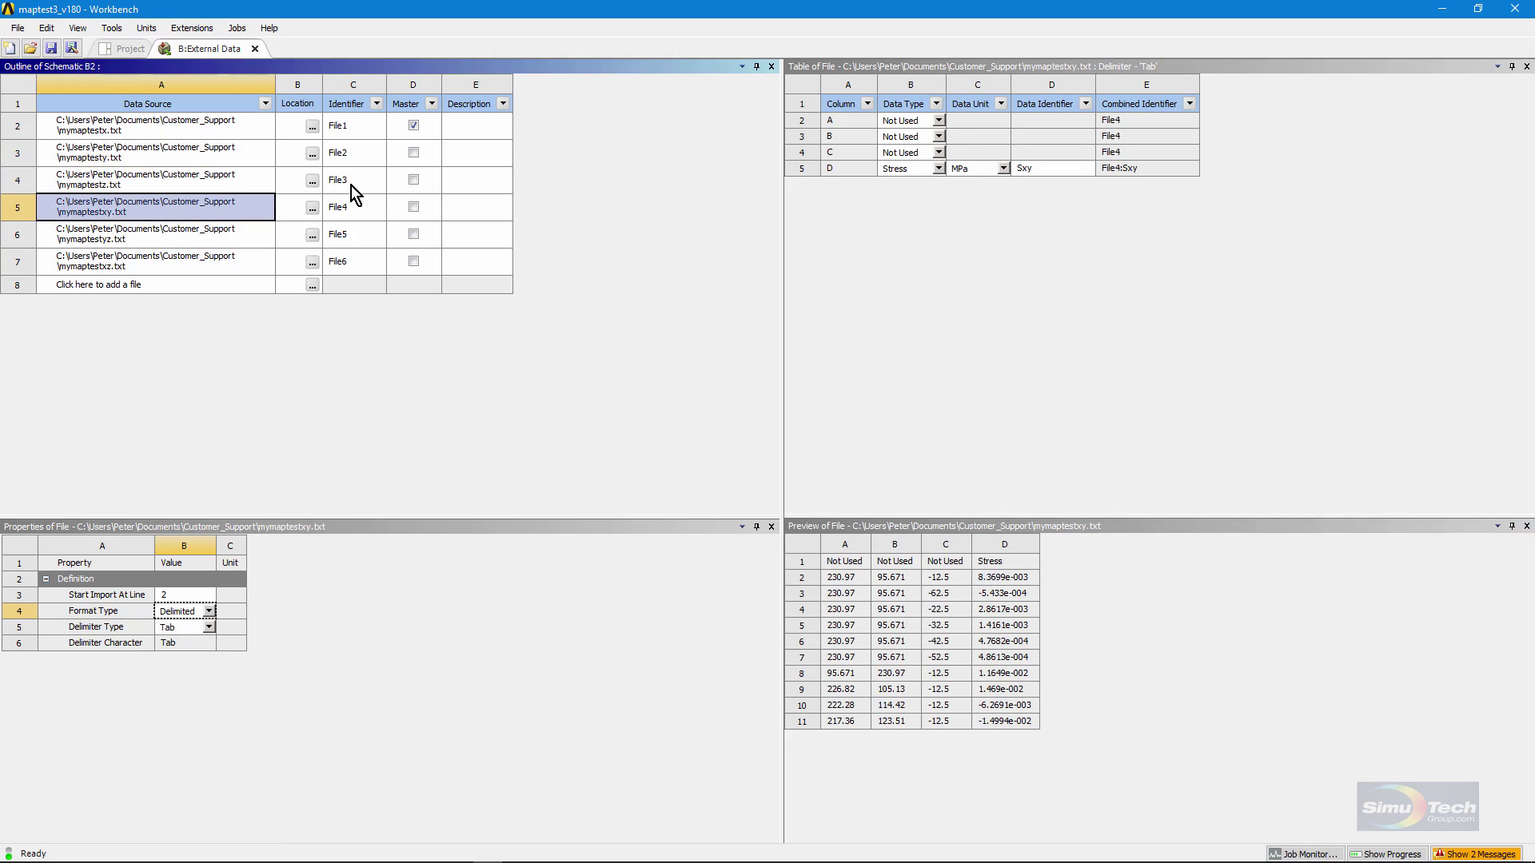
click(414, 125)
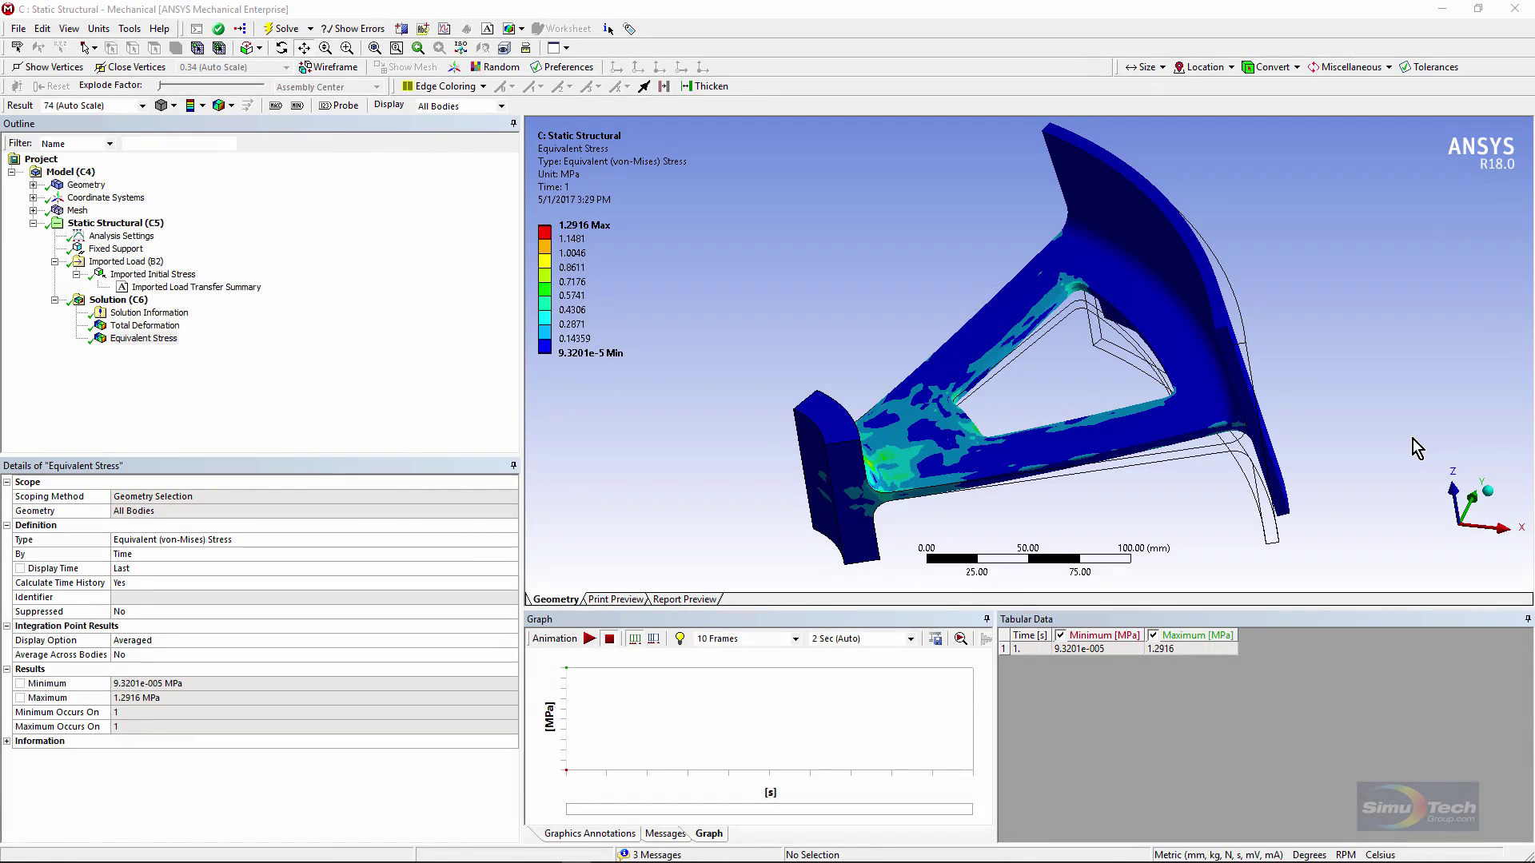
Review Fixed Support and Imported Load, then show the Imported Initial Stress von Mises contour (max 10.295 MPa).
click(116, 223)
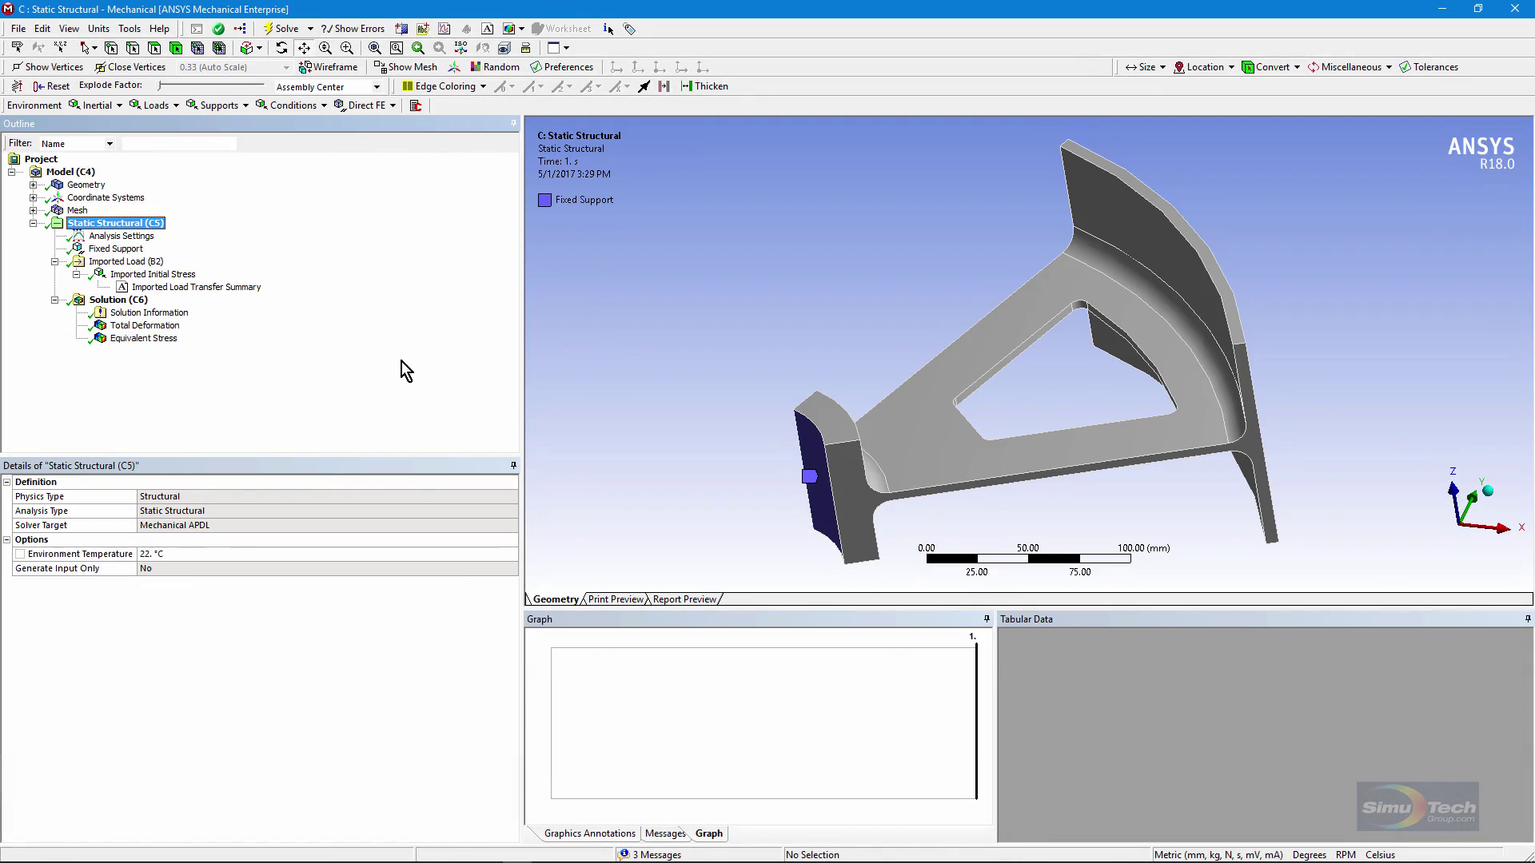
middle_drag(637, 421, 674, 408)
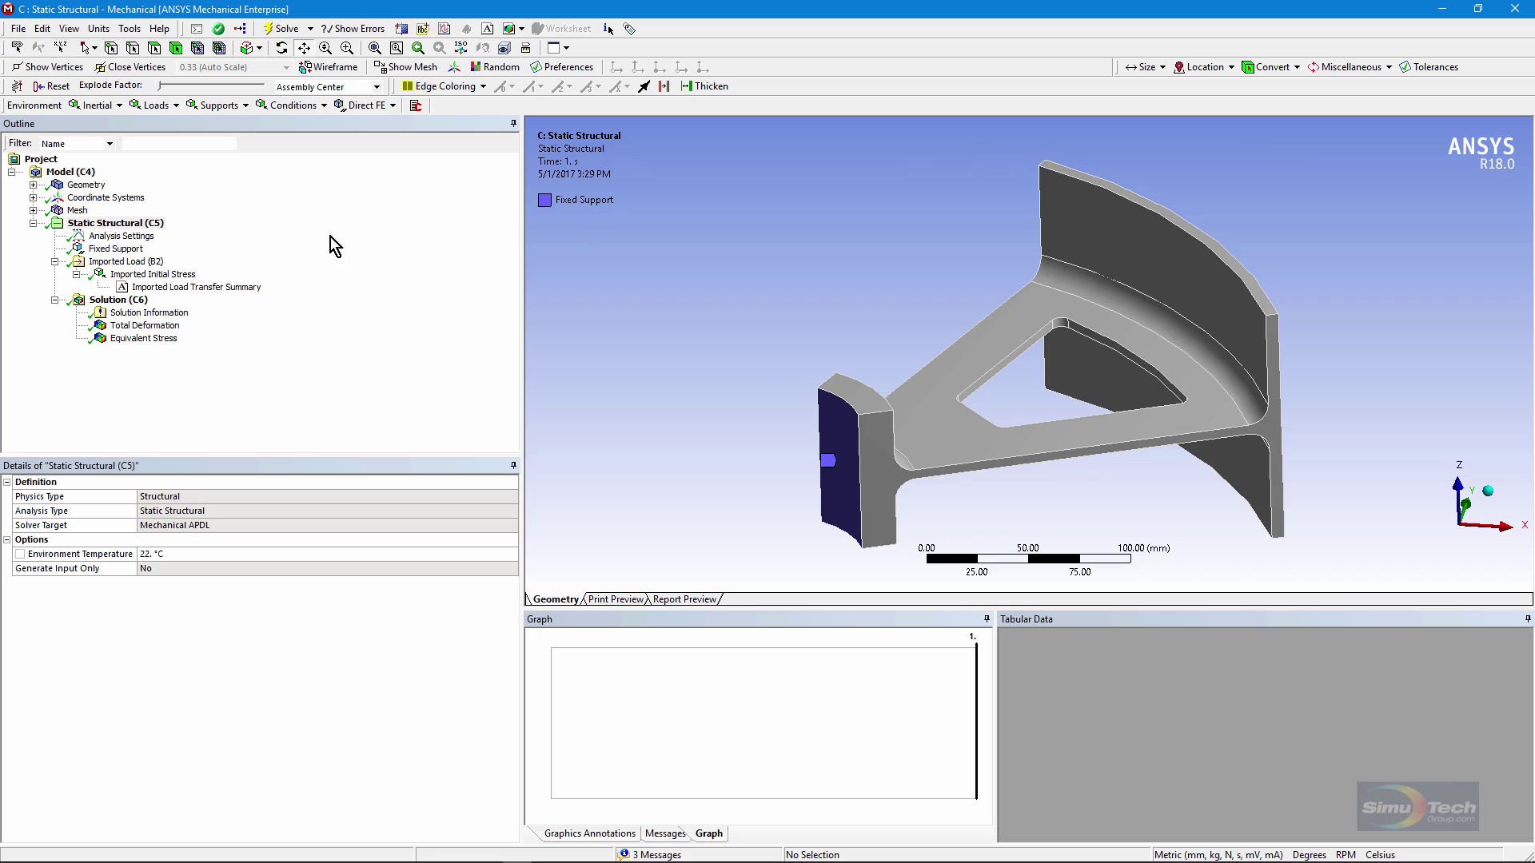
click(127, 251)
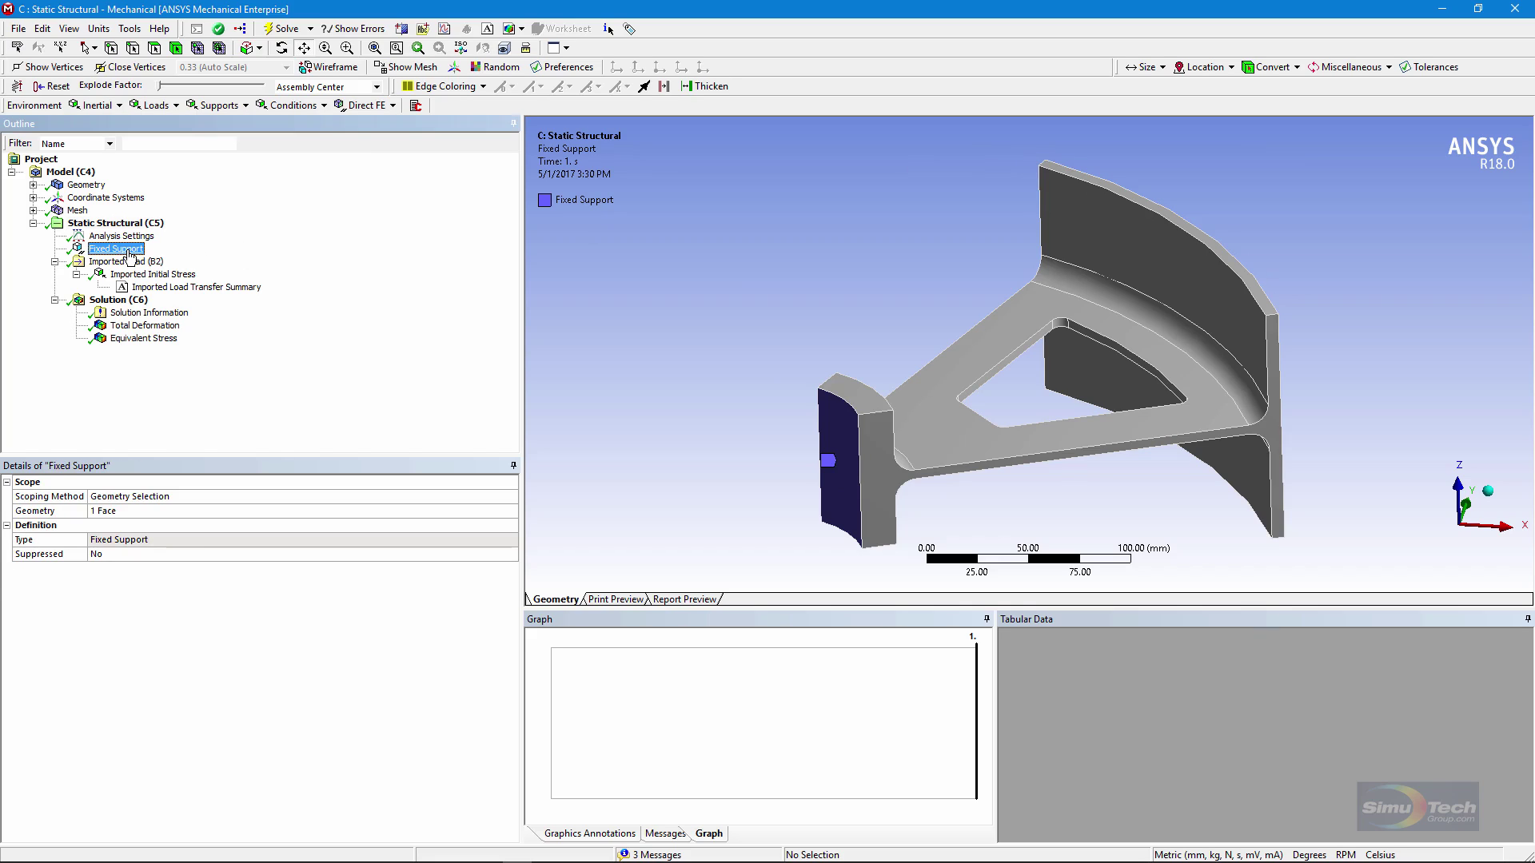
click(126, 263)
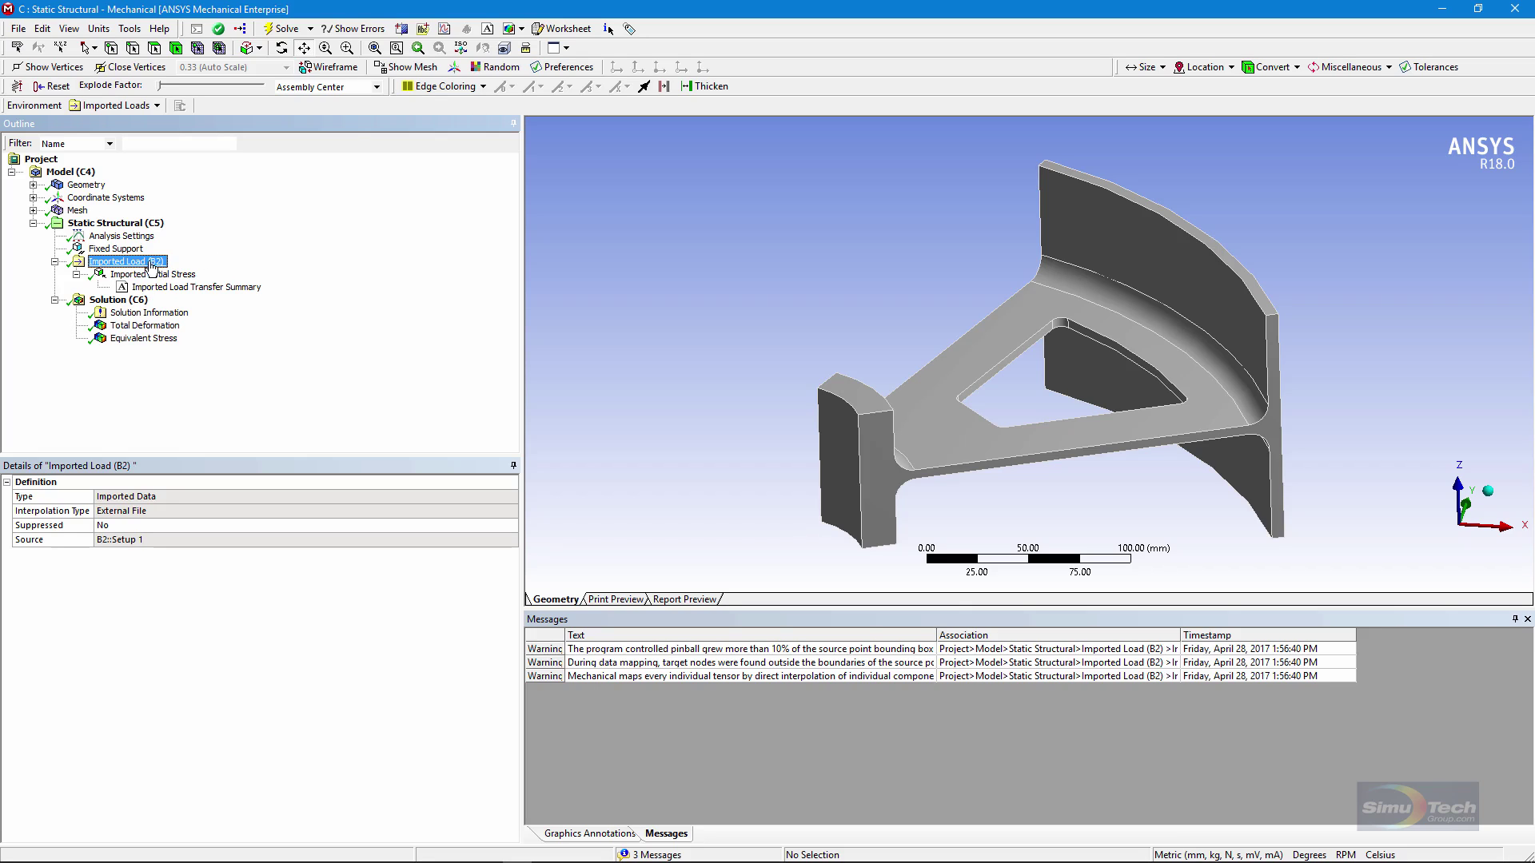
click(159, 275)
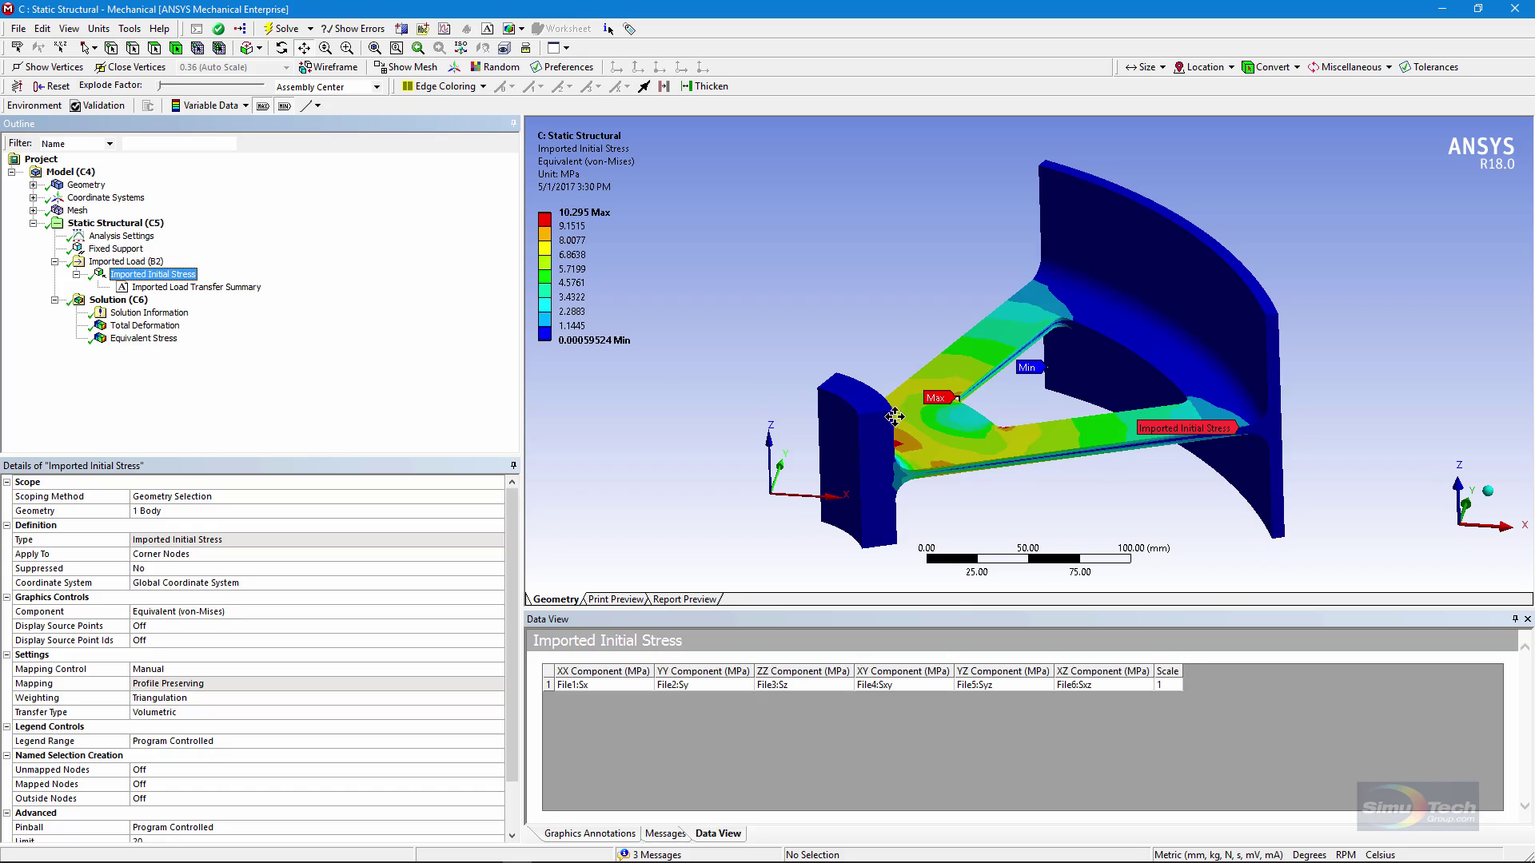
mouse_move(909, 417)
middle_down()
mouse_move(845, 427)
mouse_move(890, 416)
middle_up()
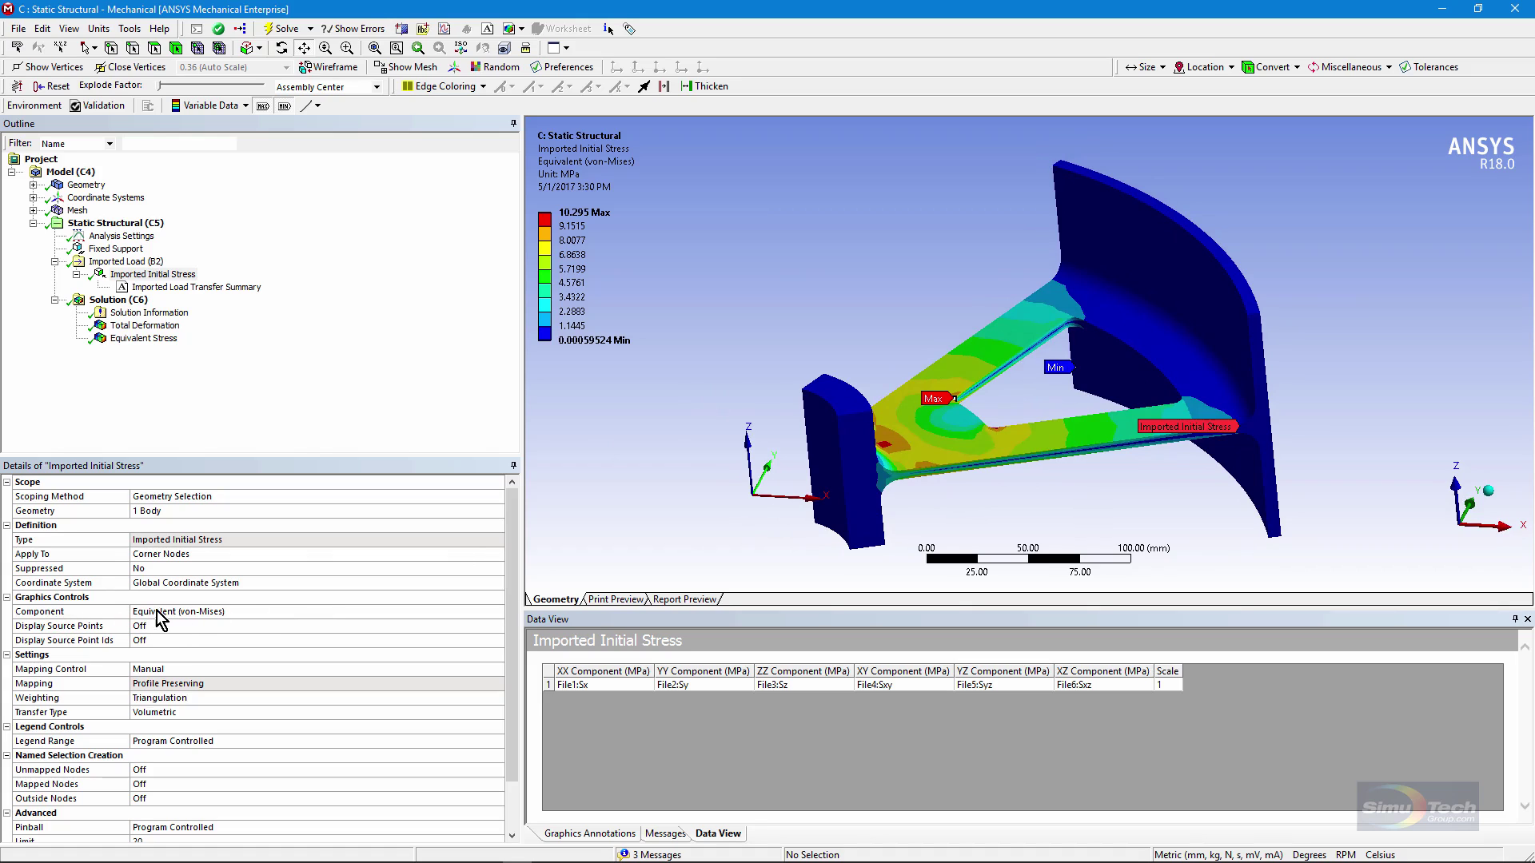
mouse_move(871, 455)
middle_down()
mouse_move(896, 459)
mouse_move(877, 455)
middle_up()
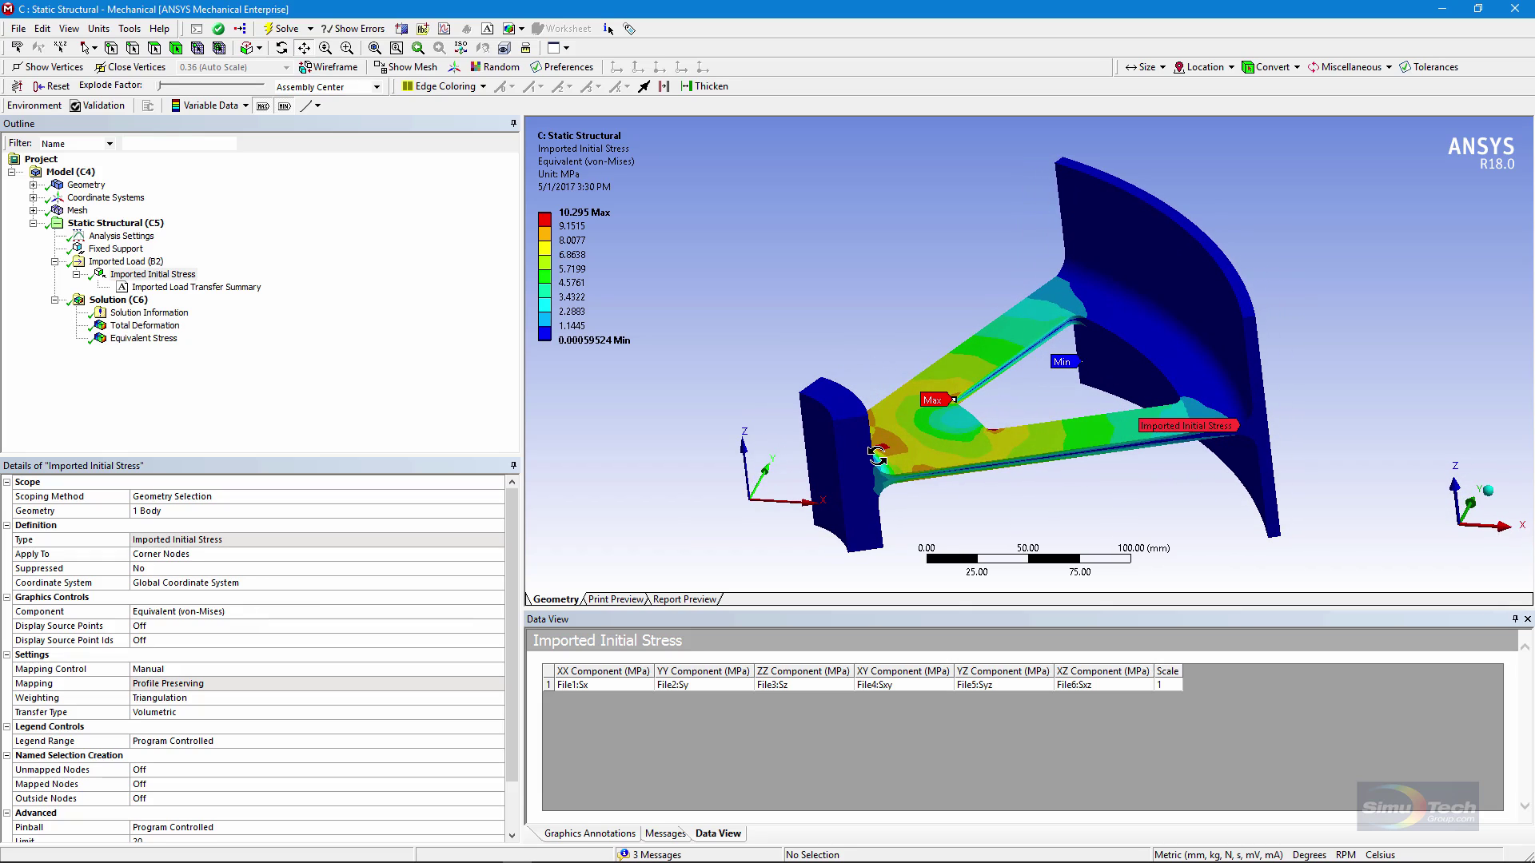
click(171, 286)
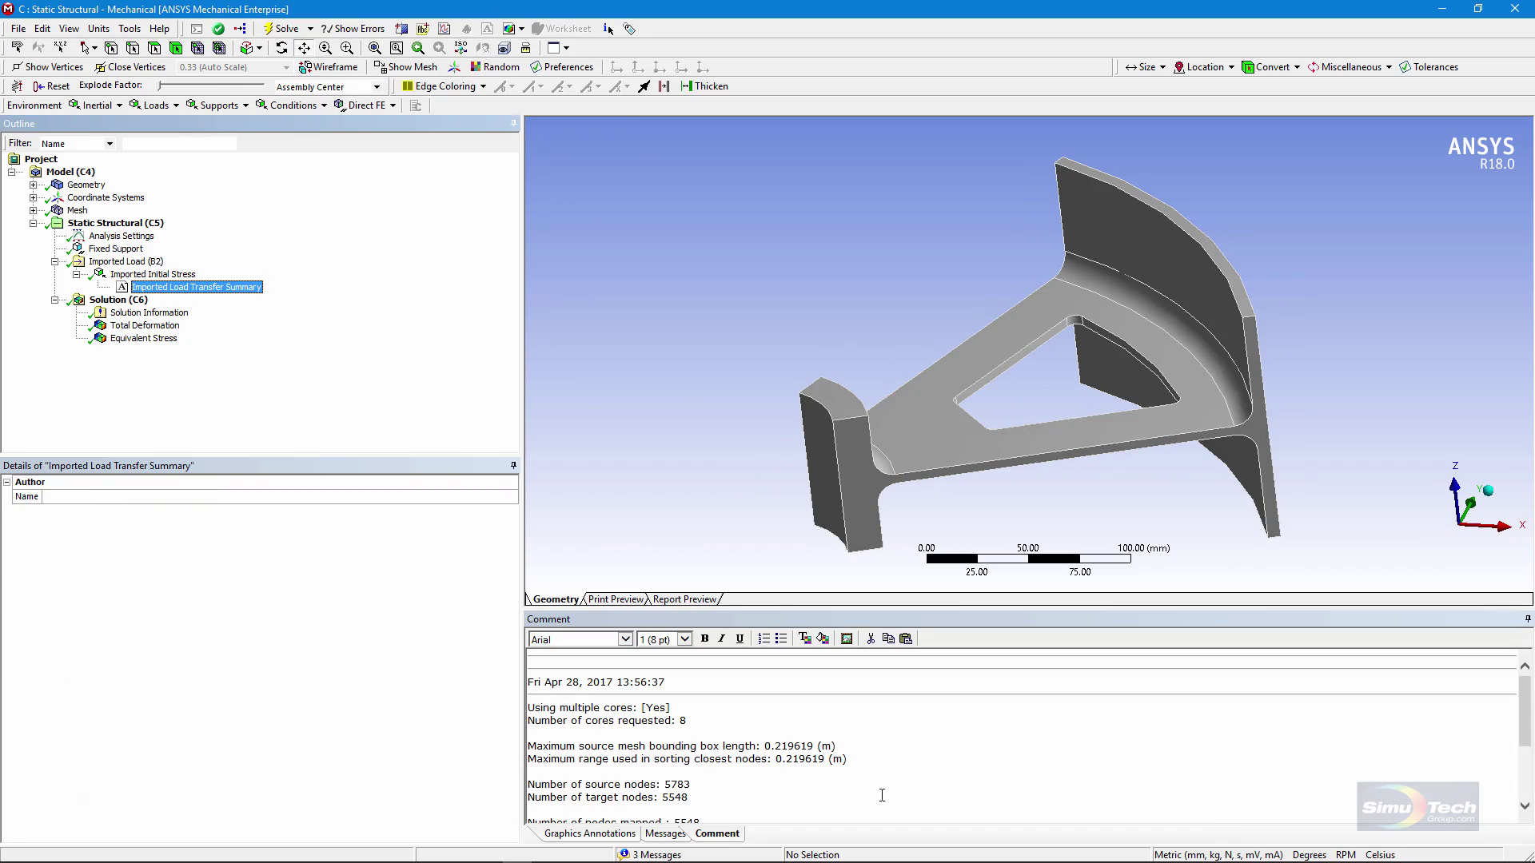
scroll(730, 798, down, 2)
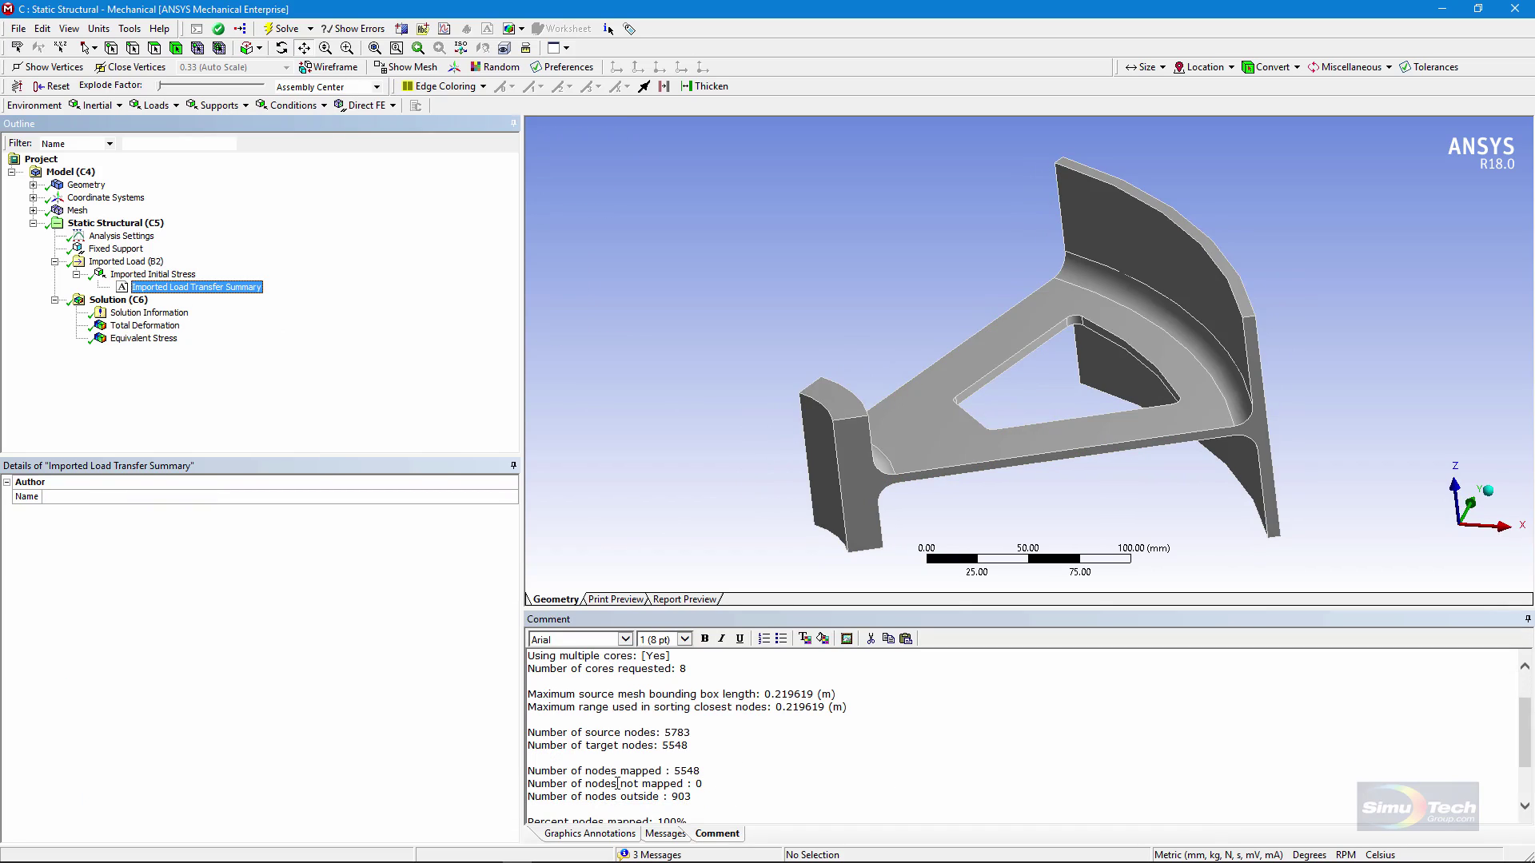
drag(617, 784, 722, 787)
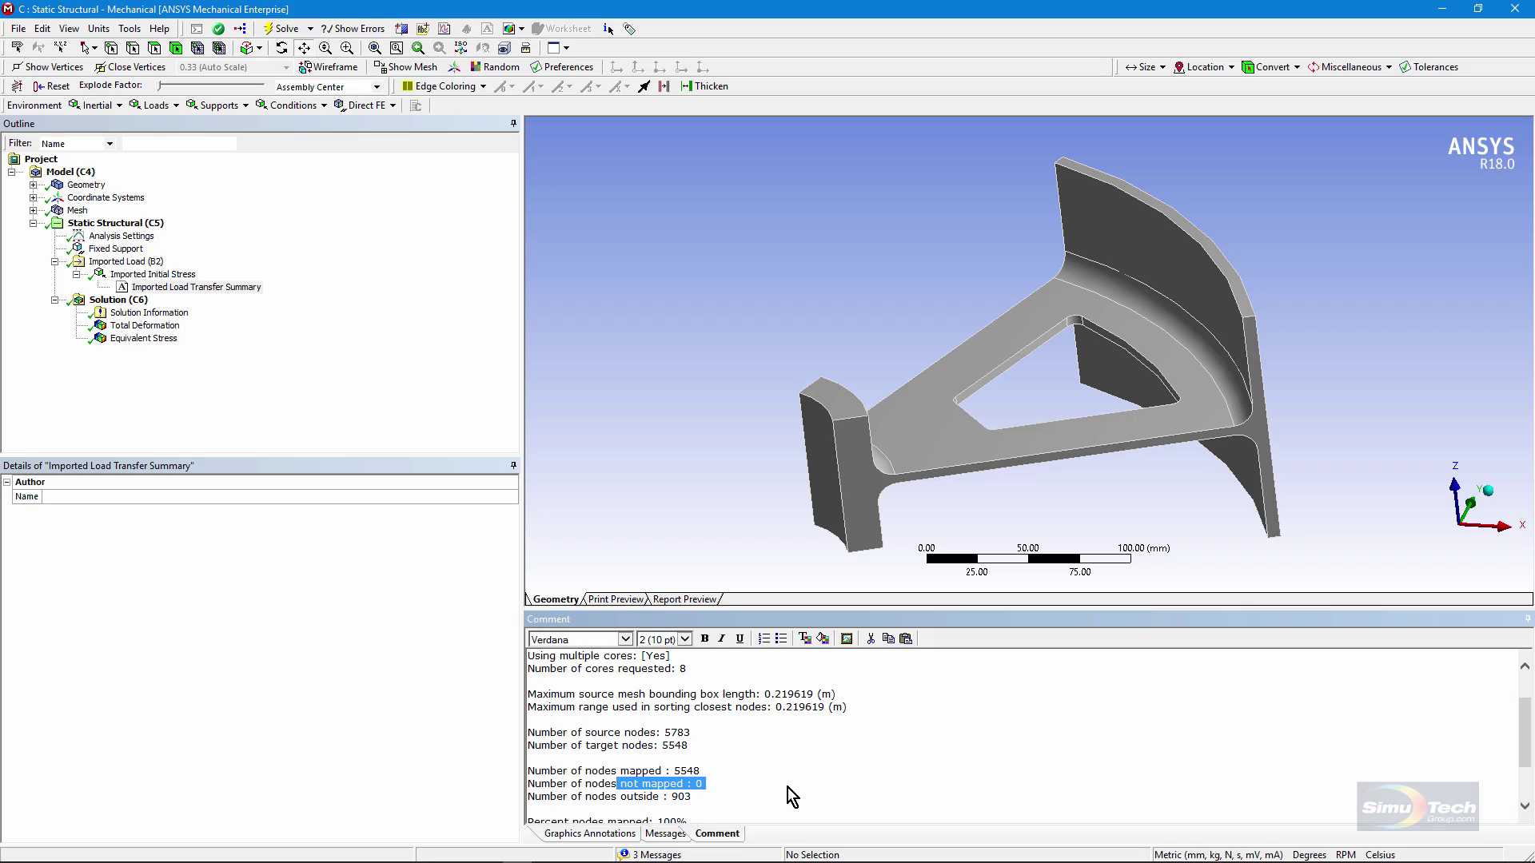
click(157, 276)
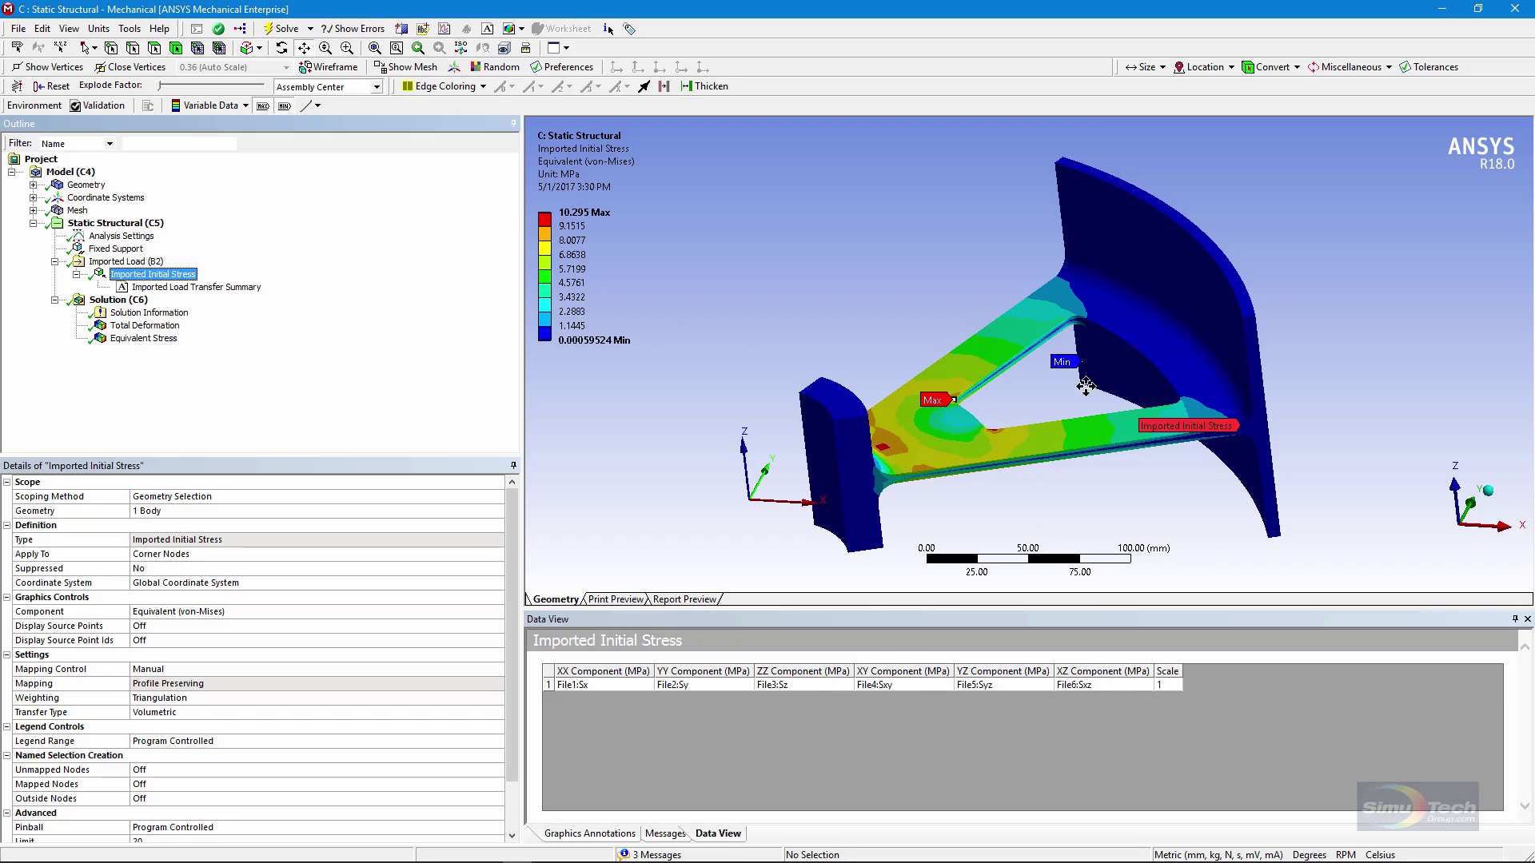
click(641, 688)
click(646, 685)
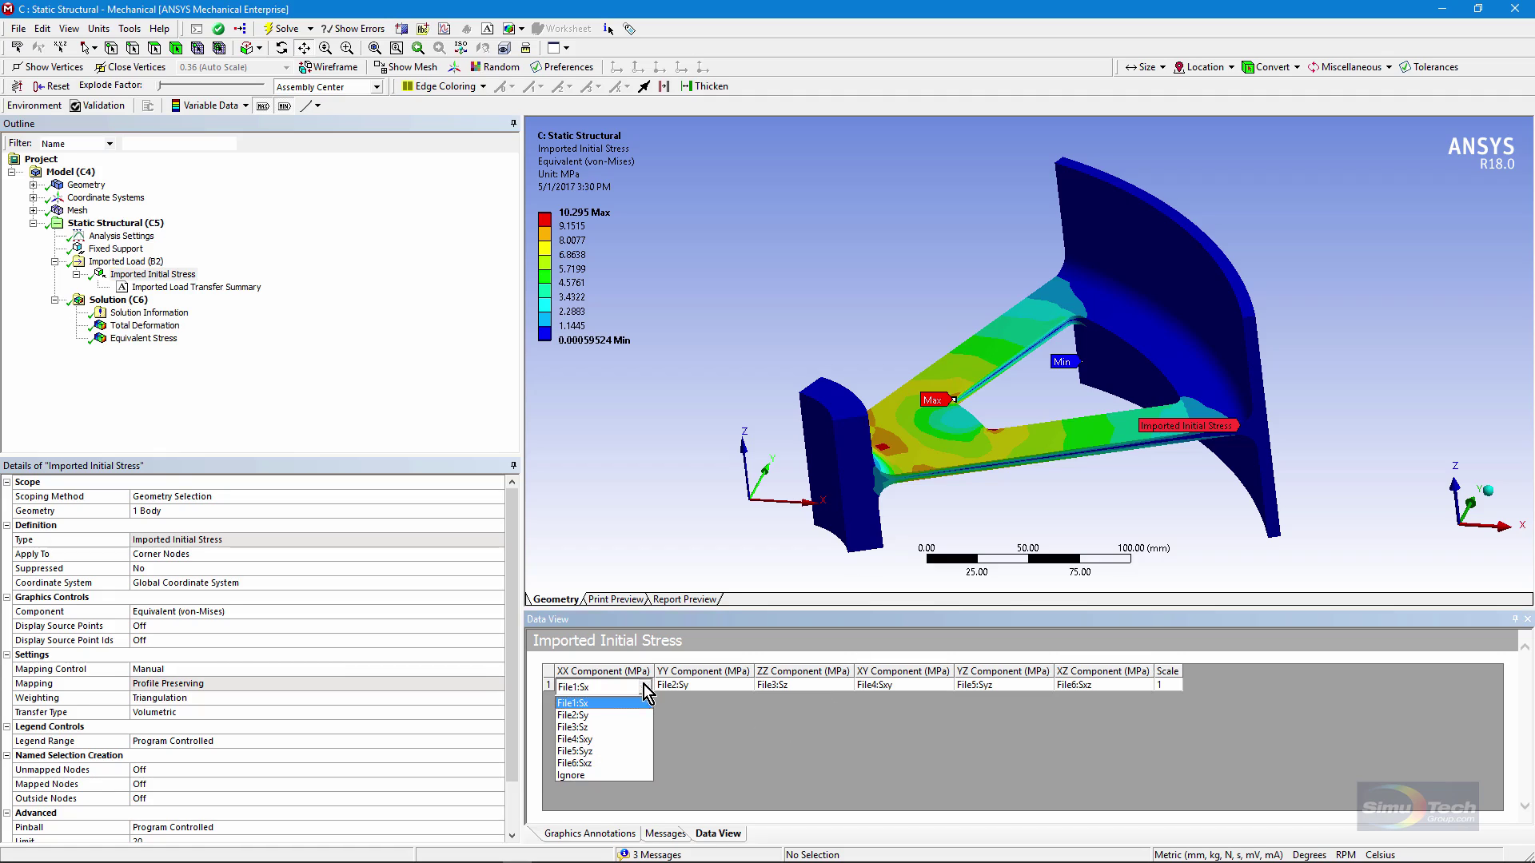
click(598, 704)
click(707, 689)
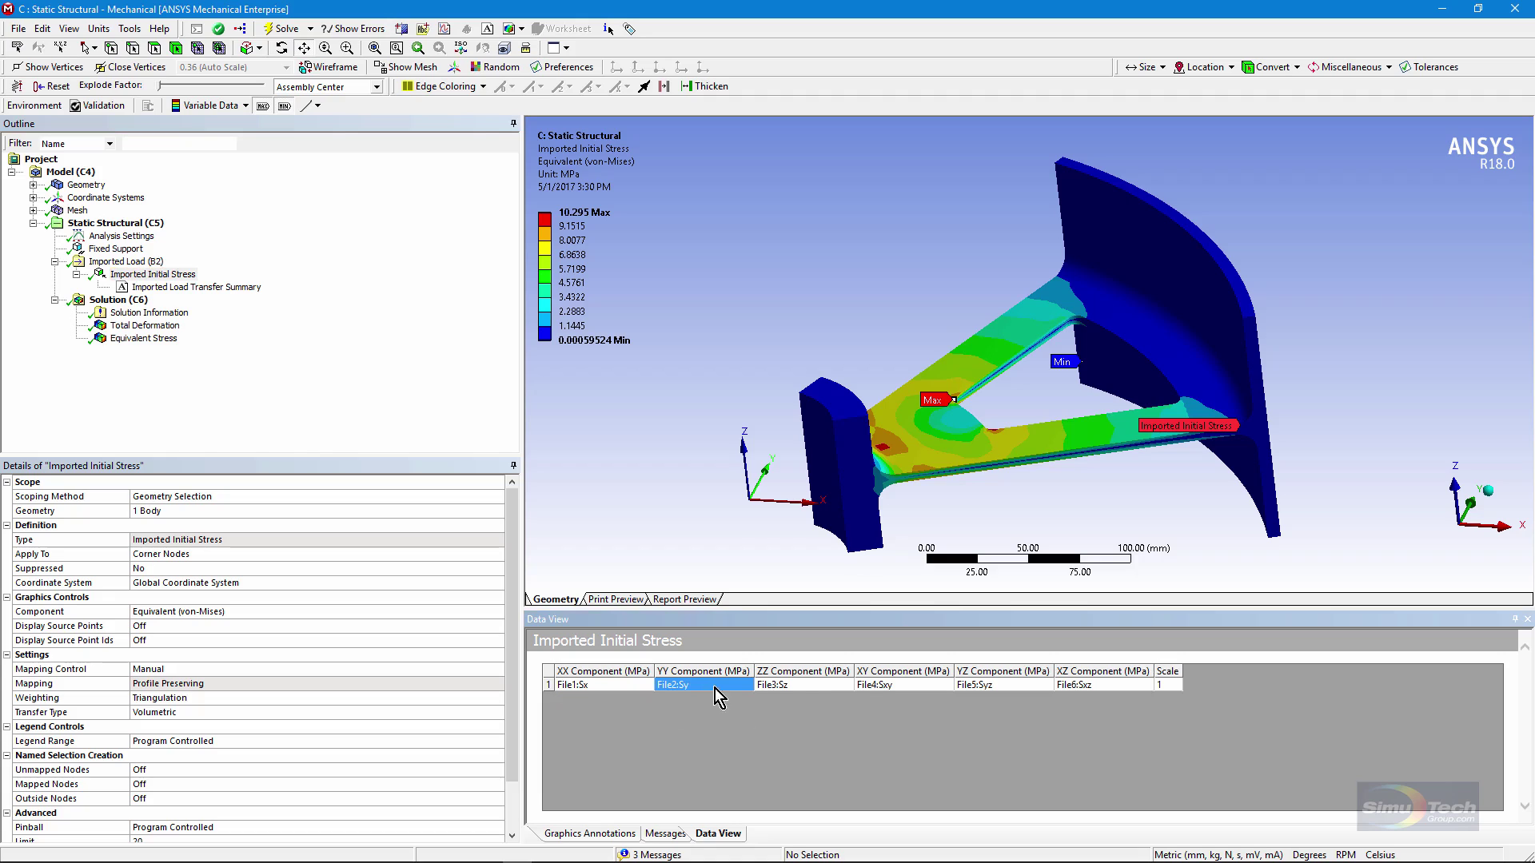
click(838, 687)
click(913, 688)
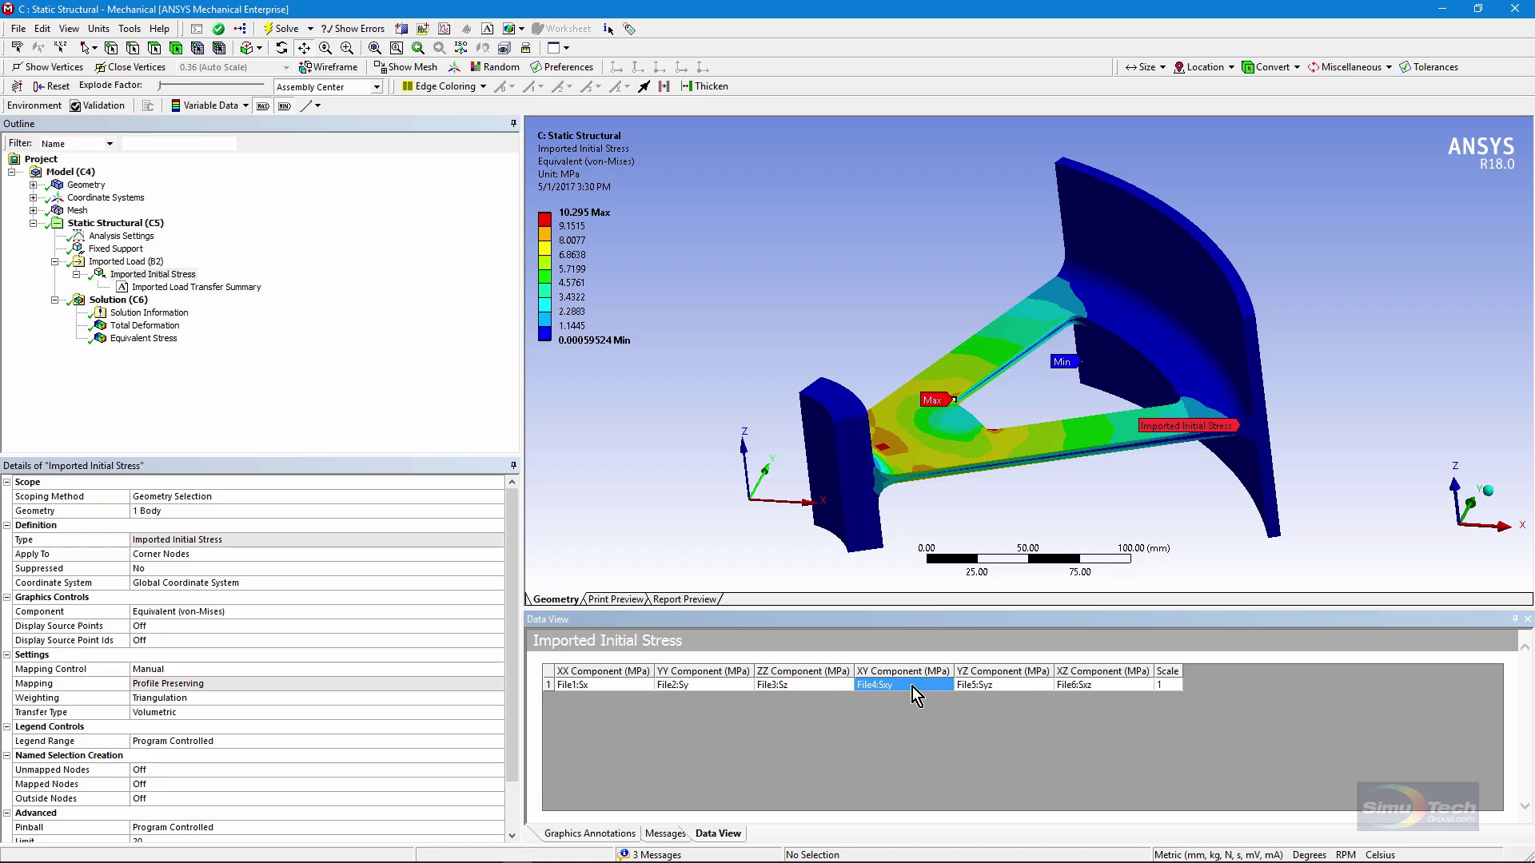
click(1033, 687)
click(1138, 687)
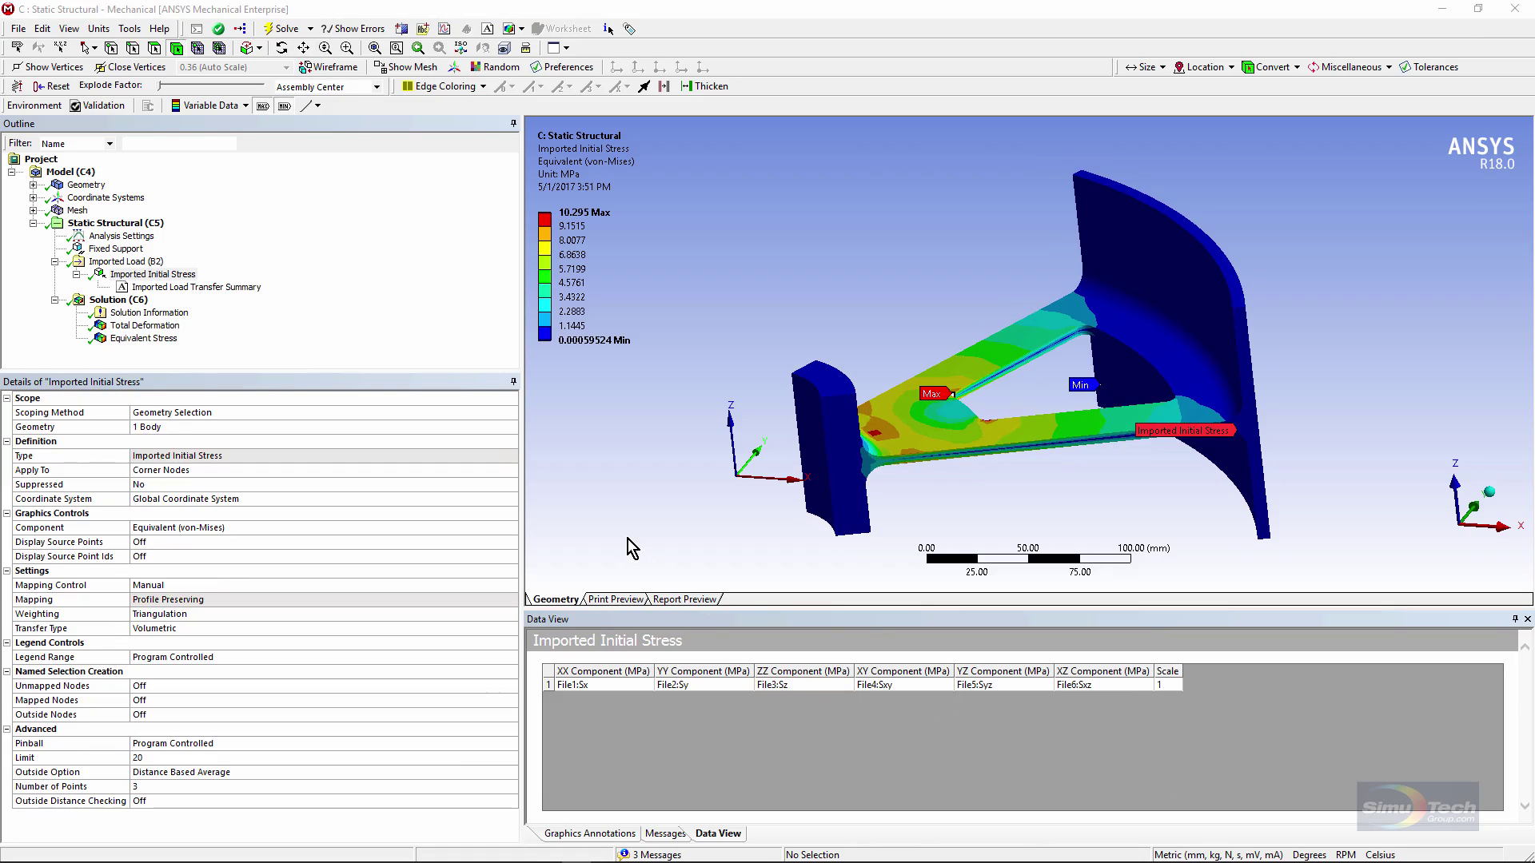
Confirm the Imported Initial Stress is scoped to the bracket body, keeping Apply To as Corner Nodes.
click(370, 429)
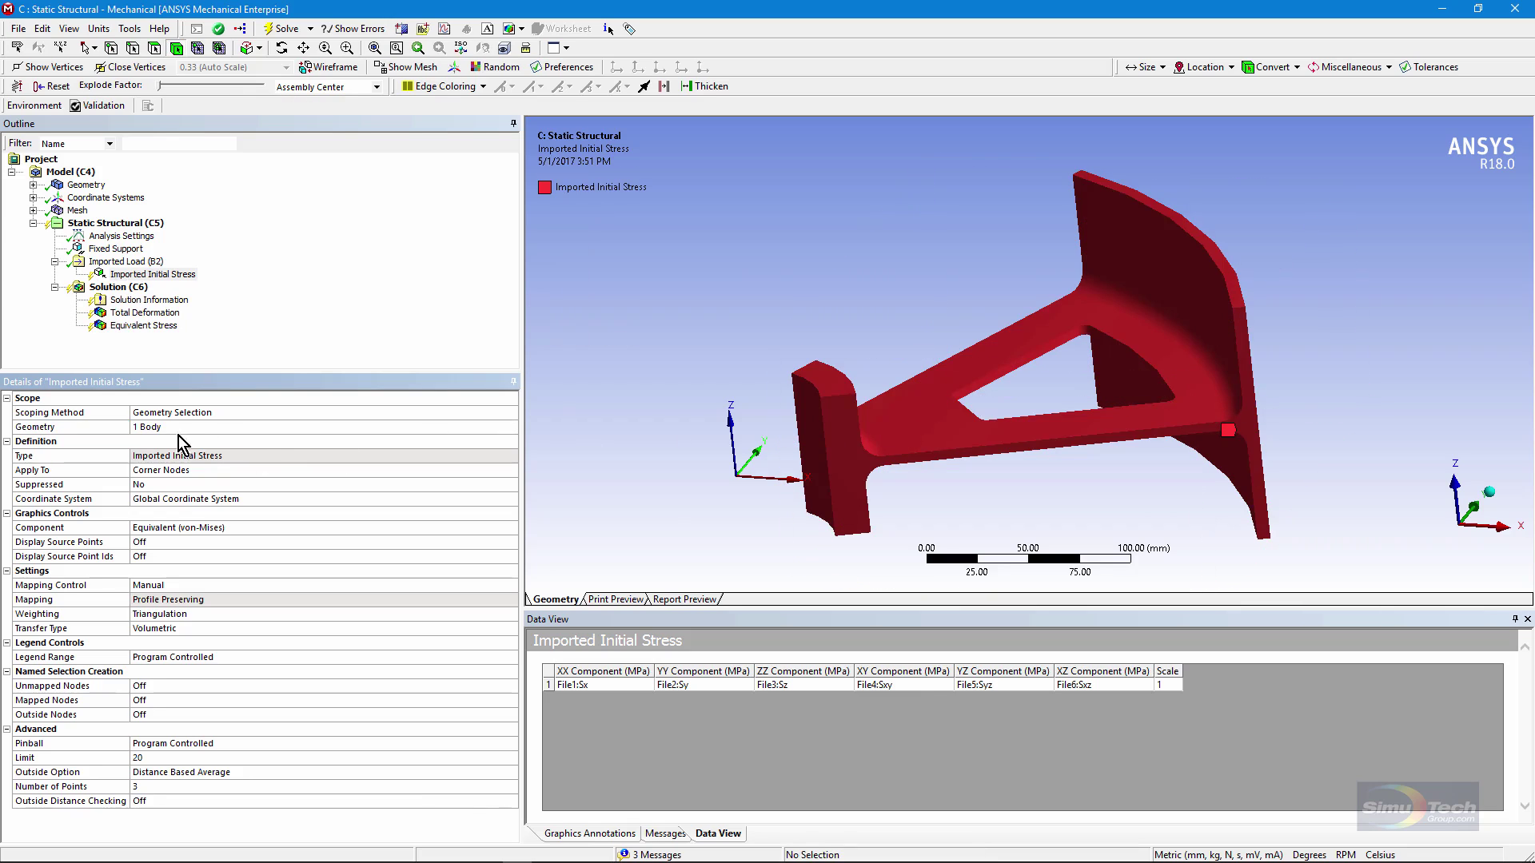
click(219, 473)
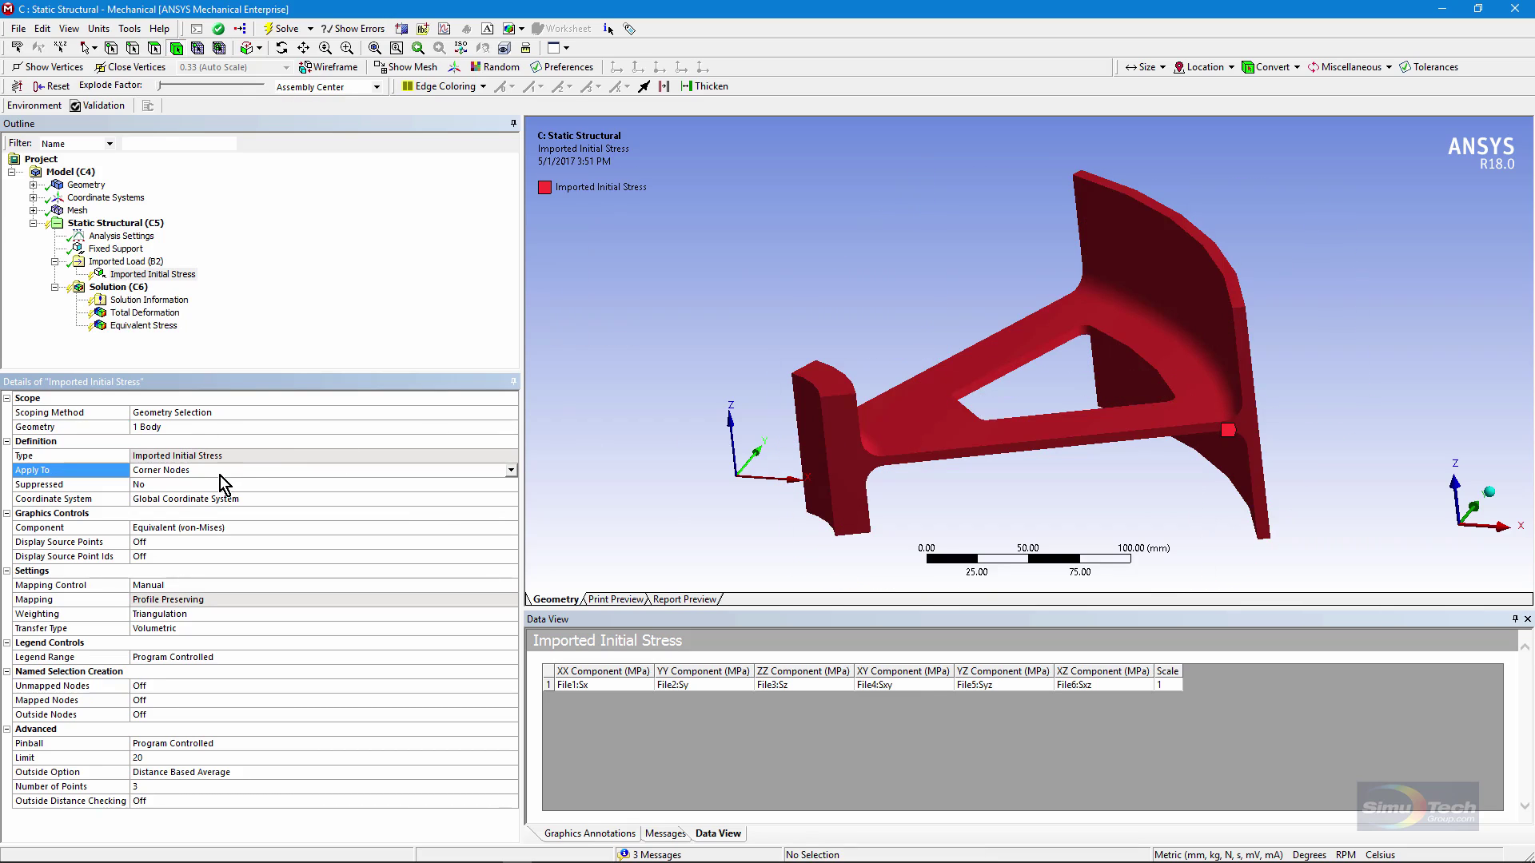
click(156, 275)
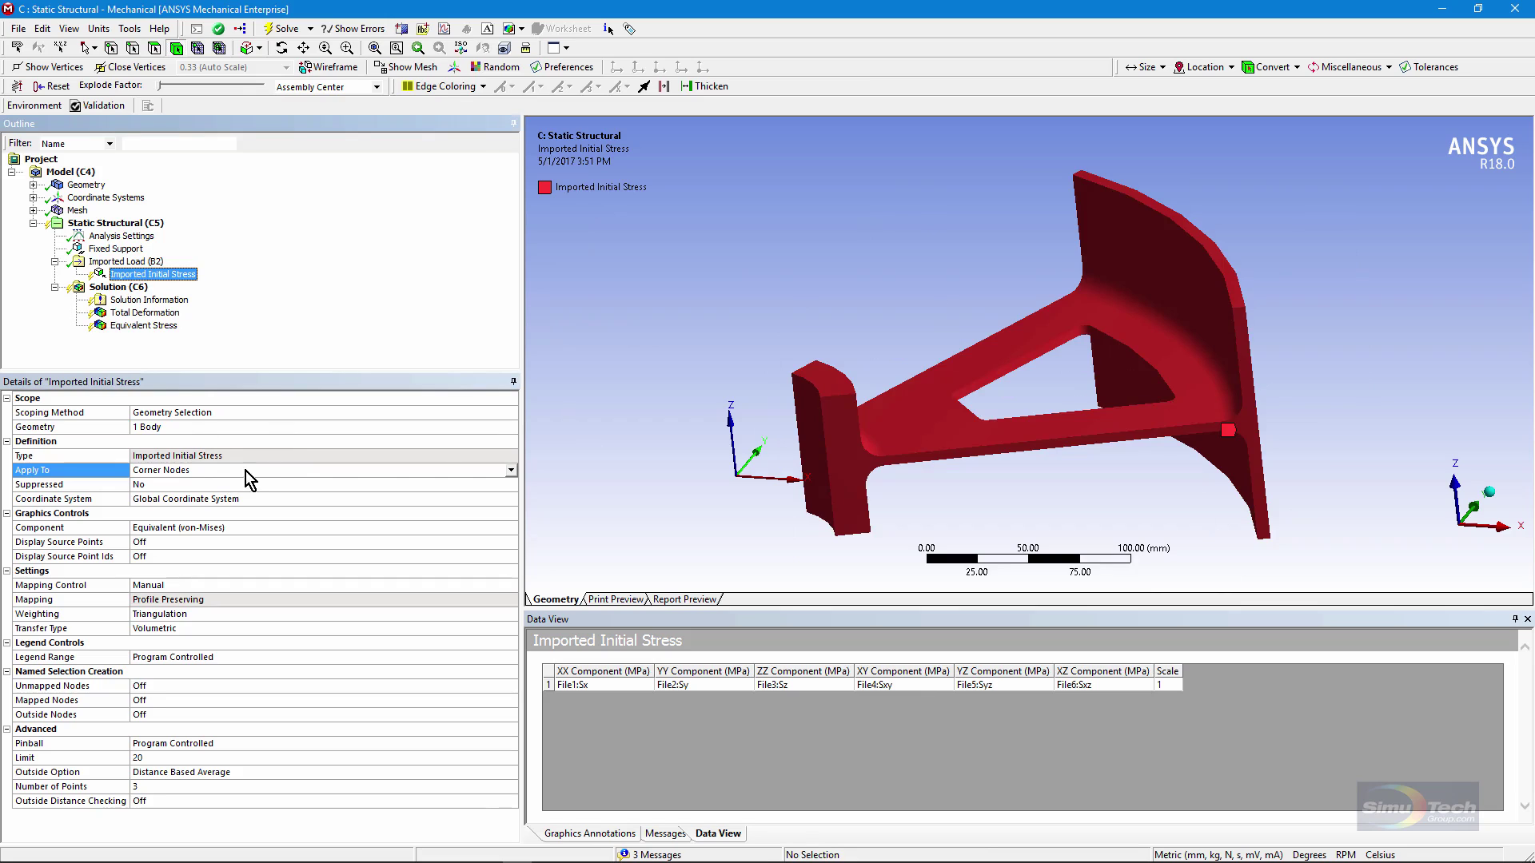
click(511, 472)
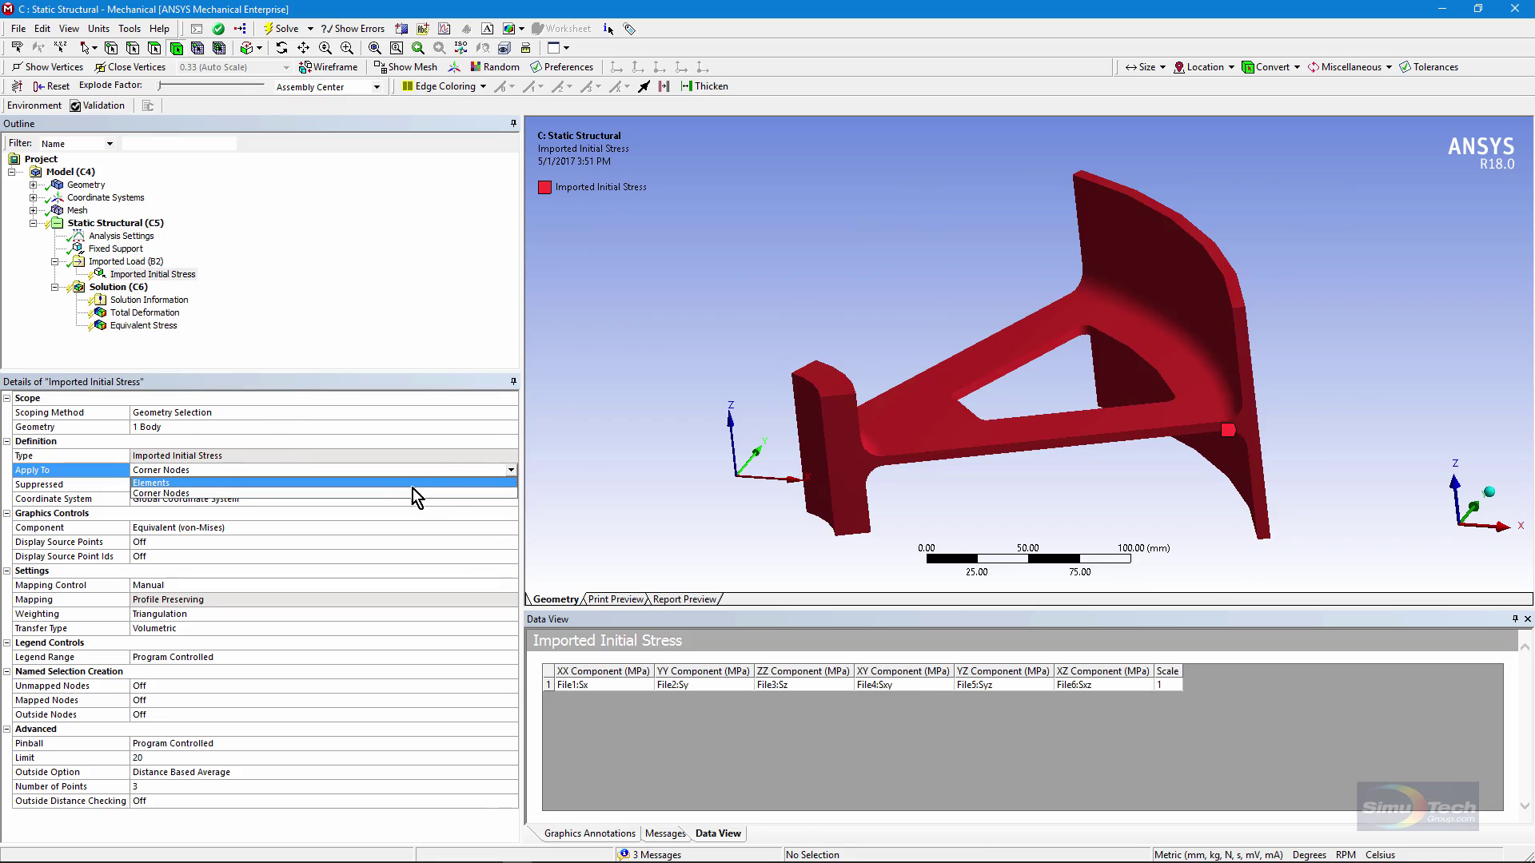
click(587, 467)
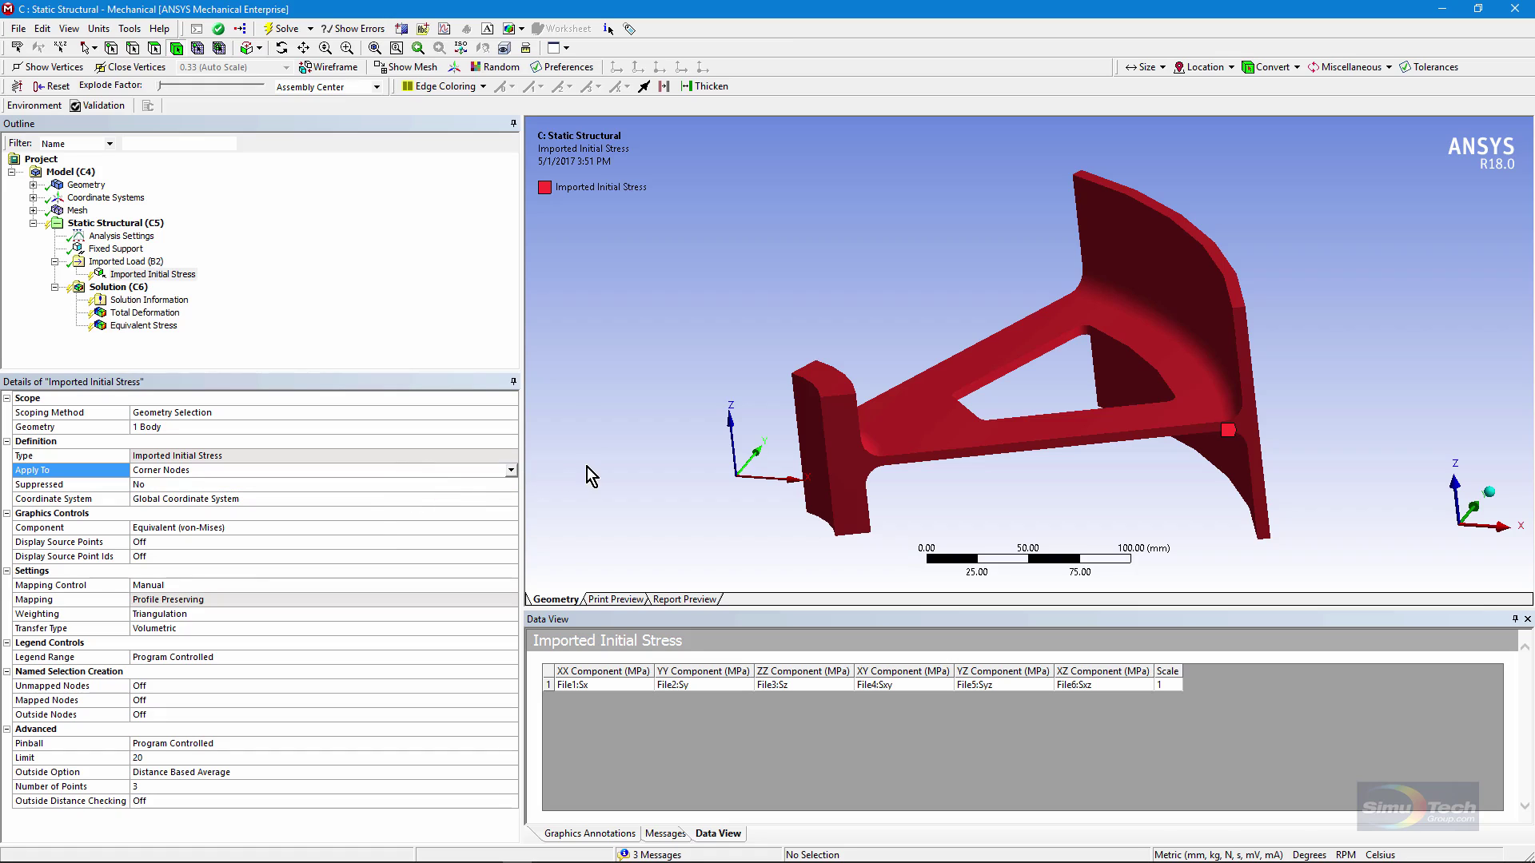
right_click(167, 276)
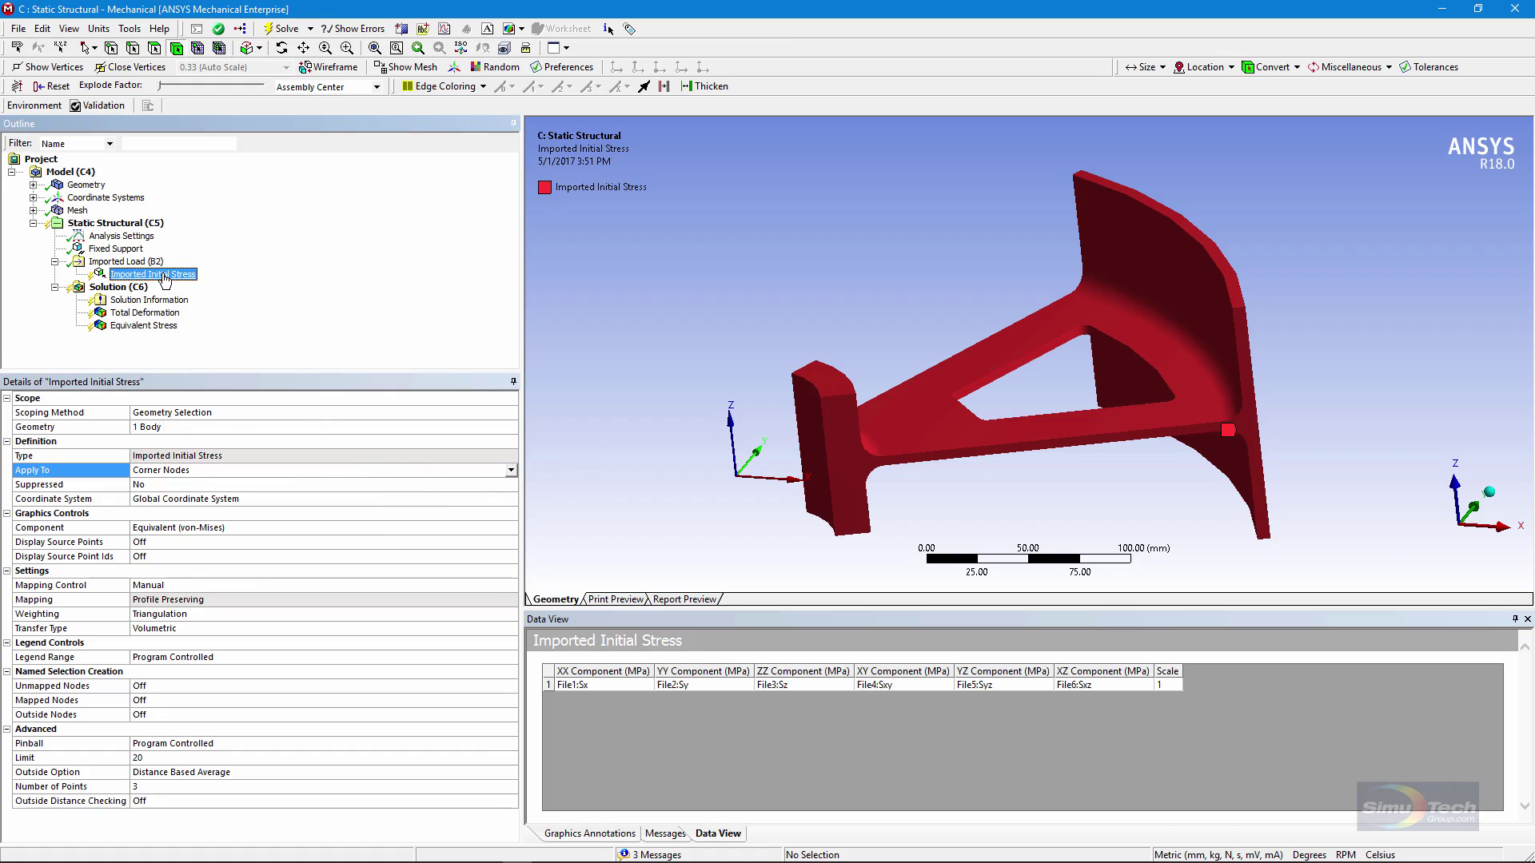
Re-import the initial stress, keep Equivalent (von Mises) as the displayed component, and show the mesh.
click(213, 329)
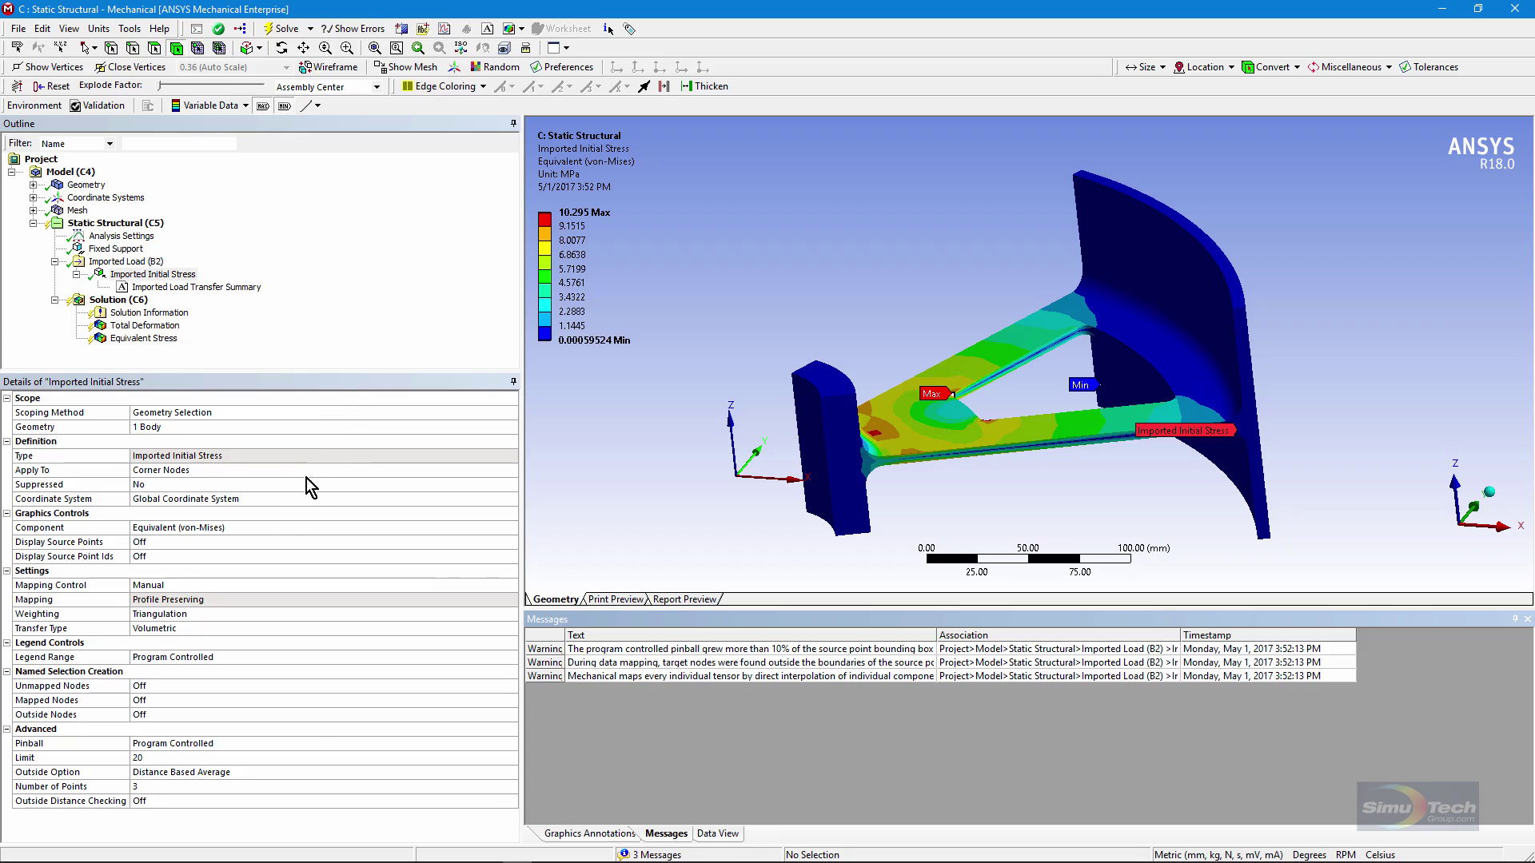
click(274, 502)
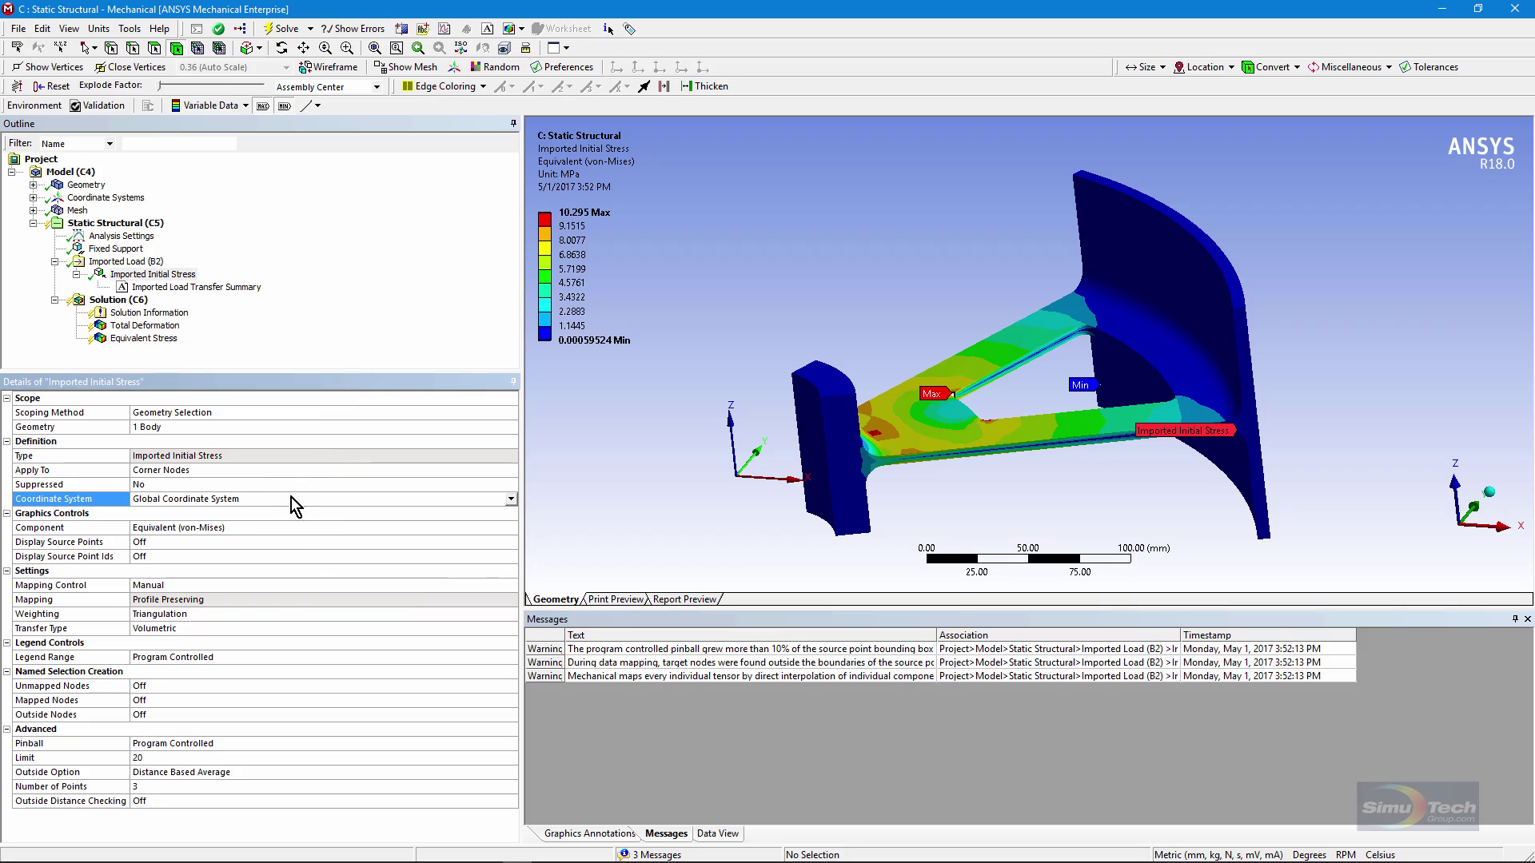
click(313, 530)
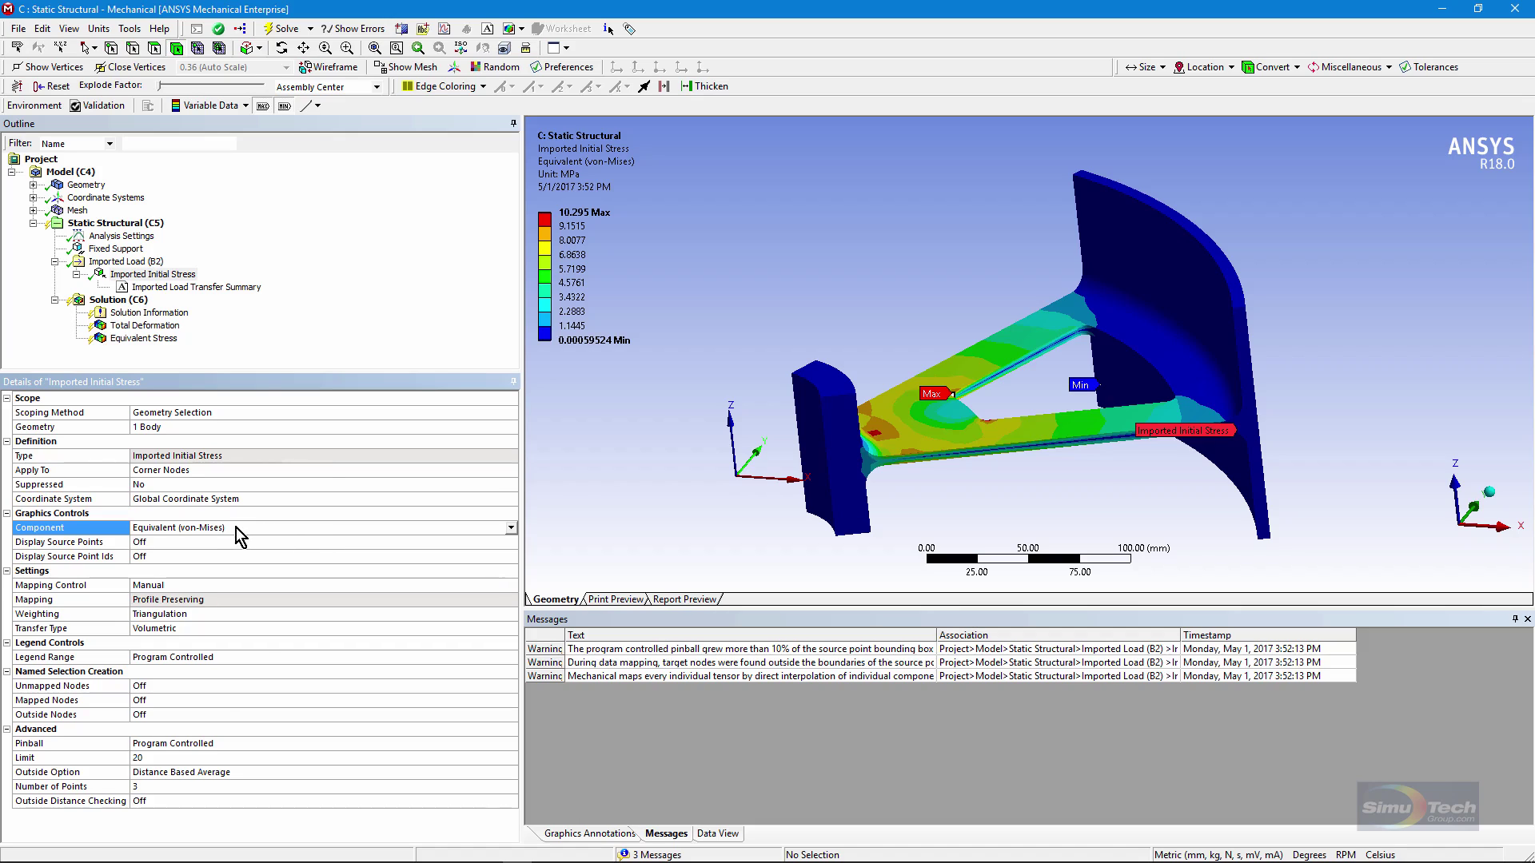
click(509, 528)
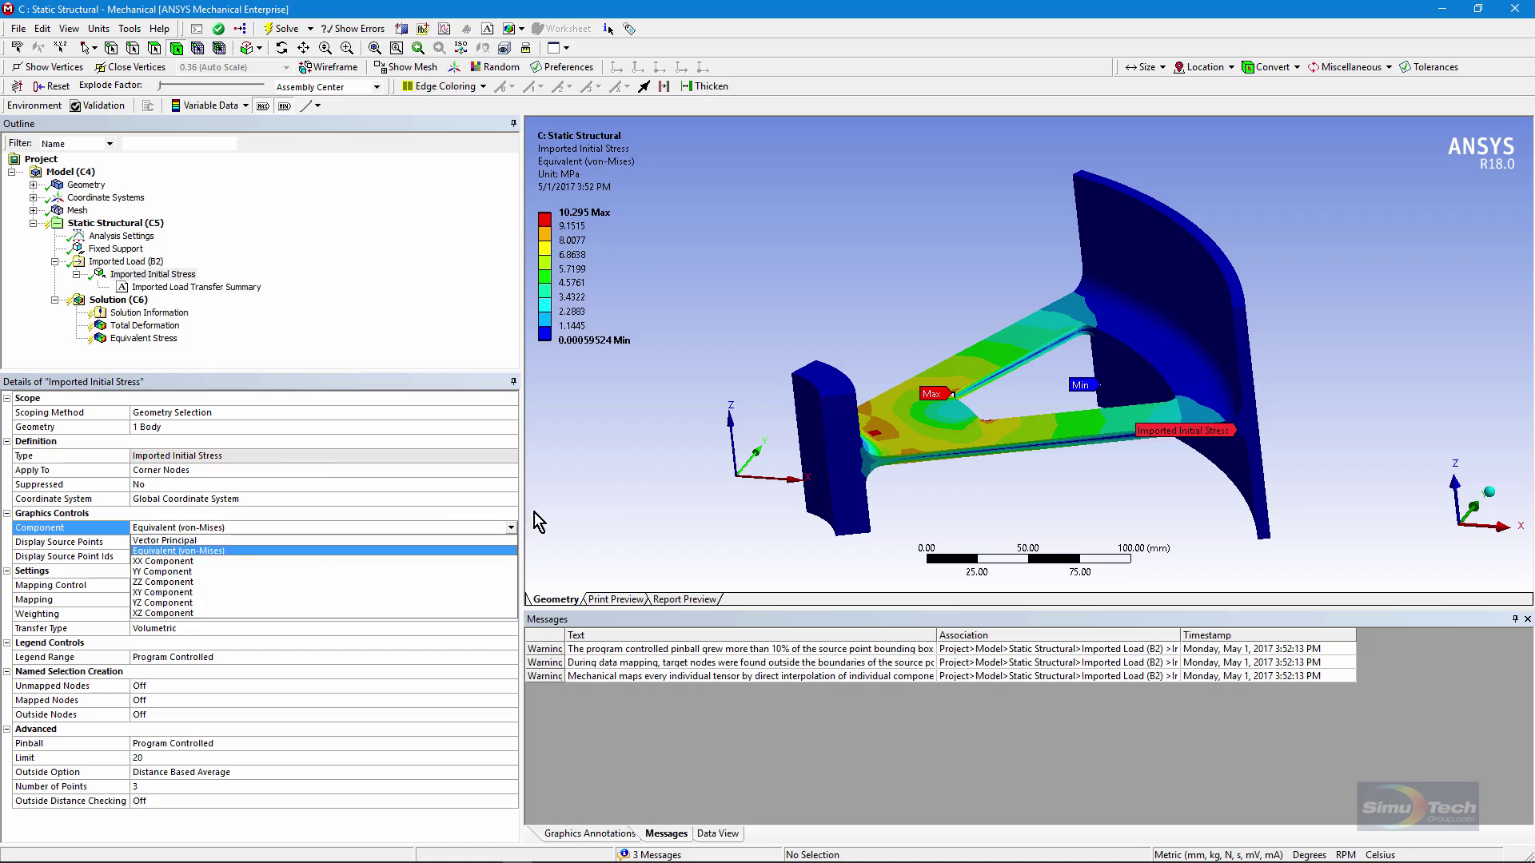
click(611, 508)
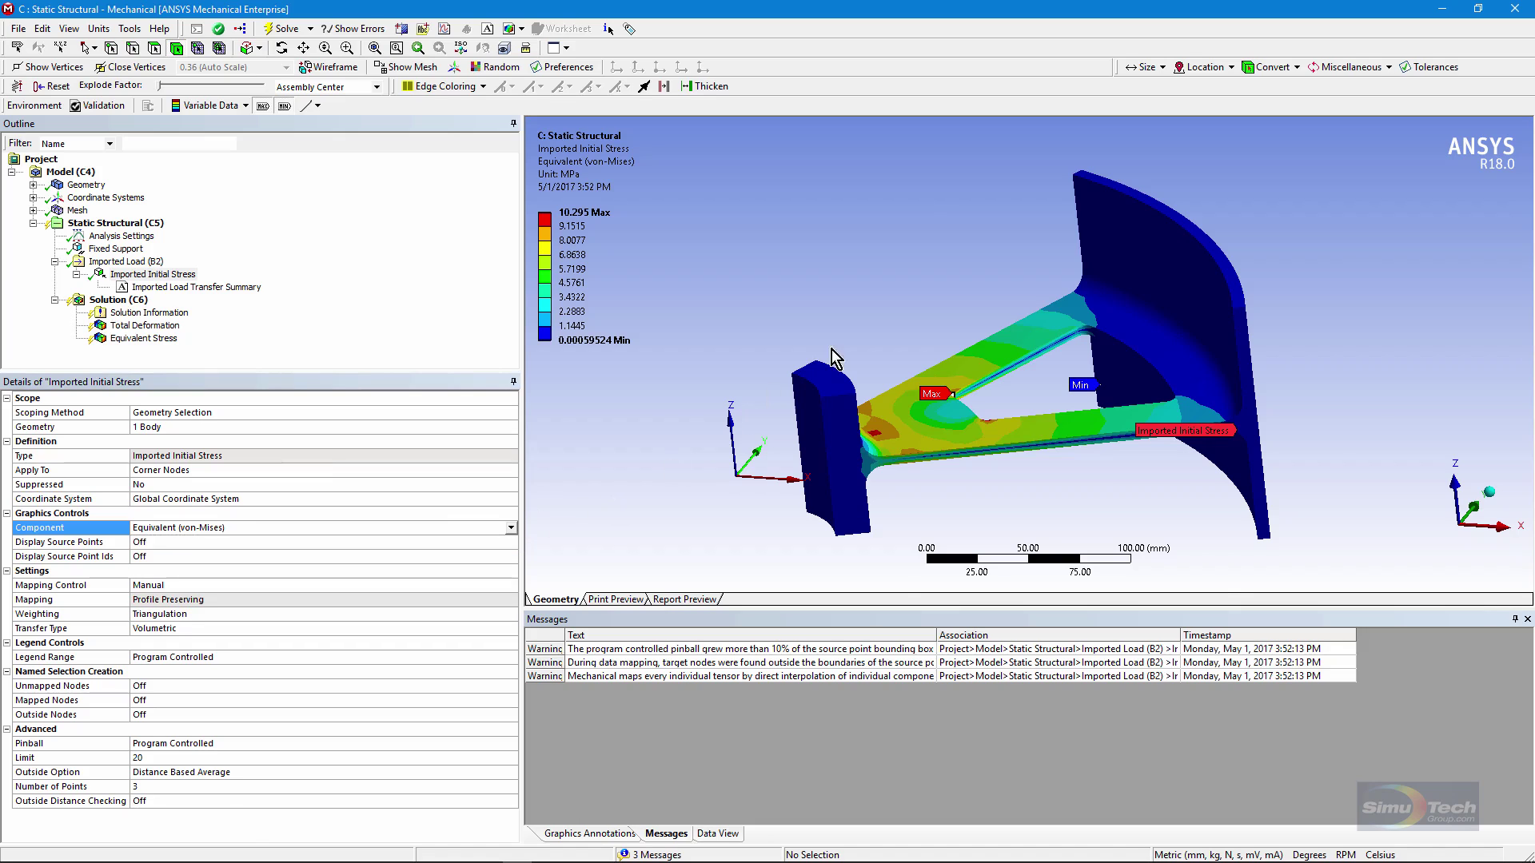
click(77, 211)
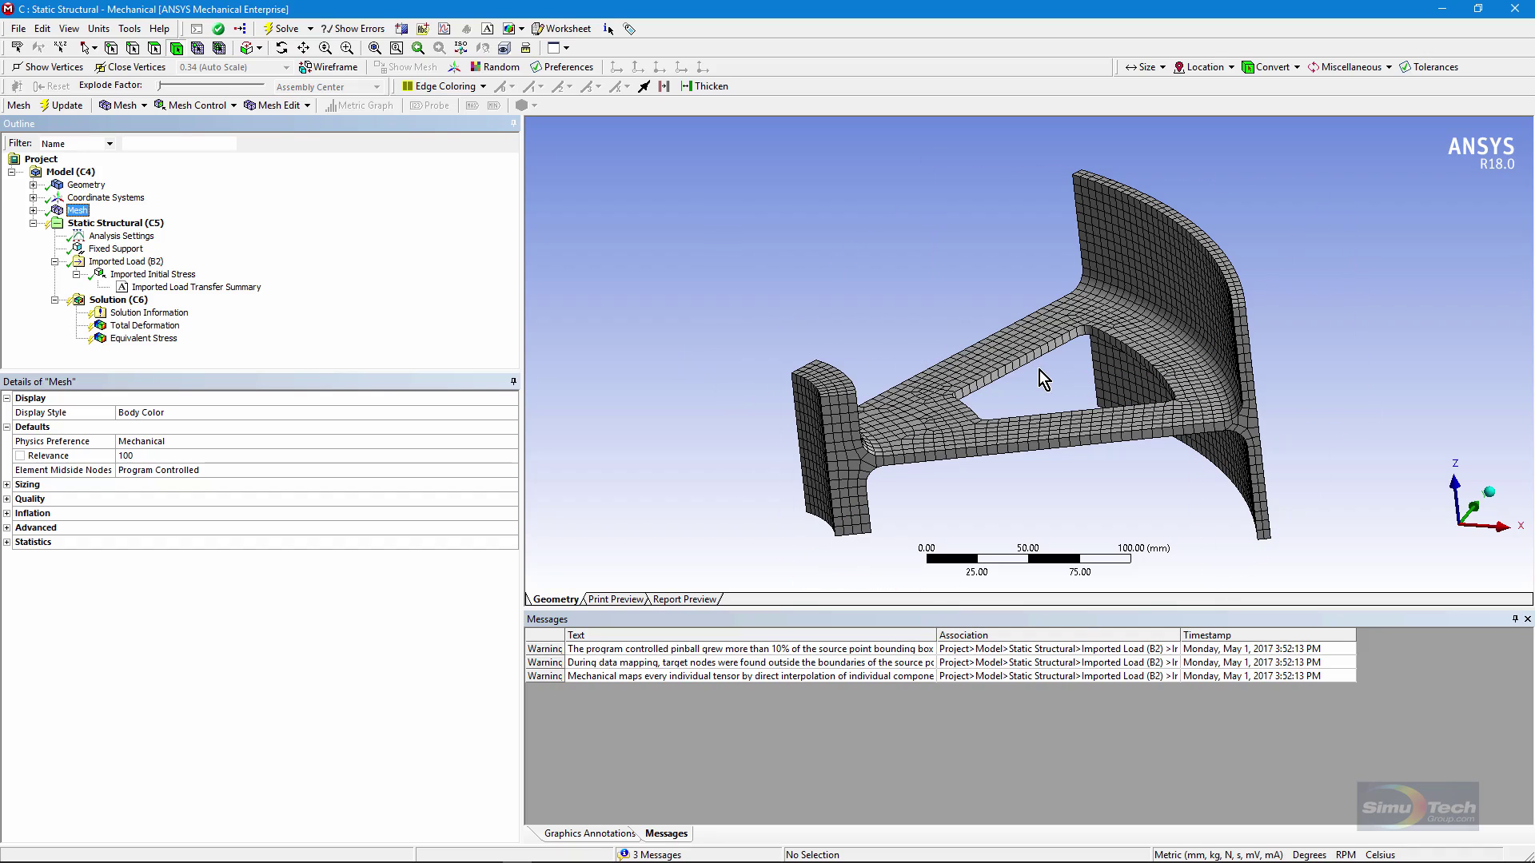
click(126, 262)
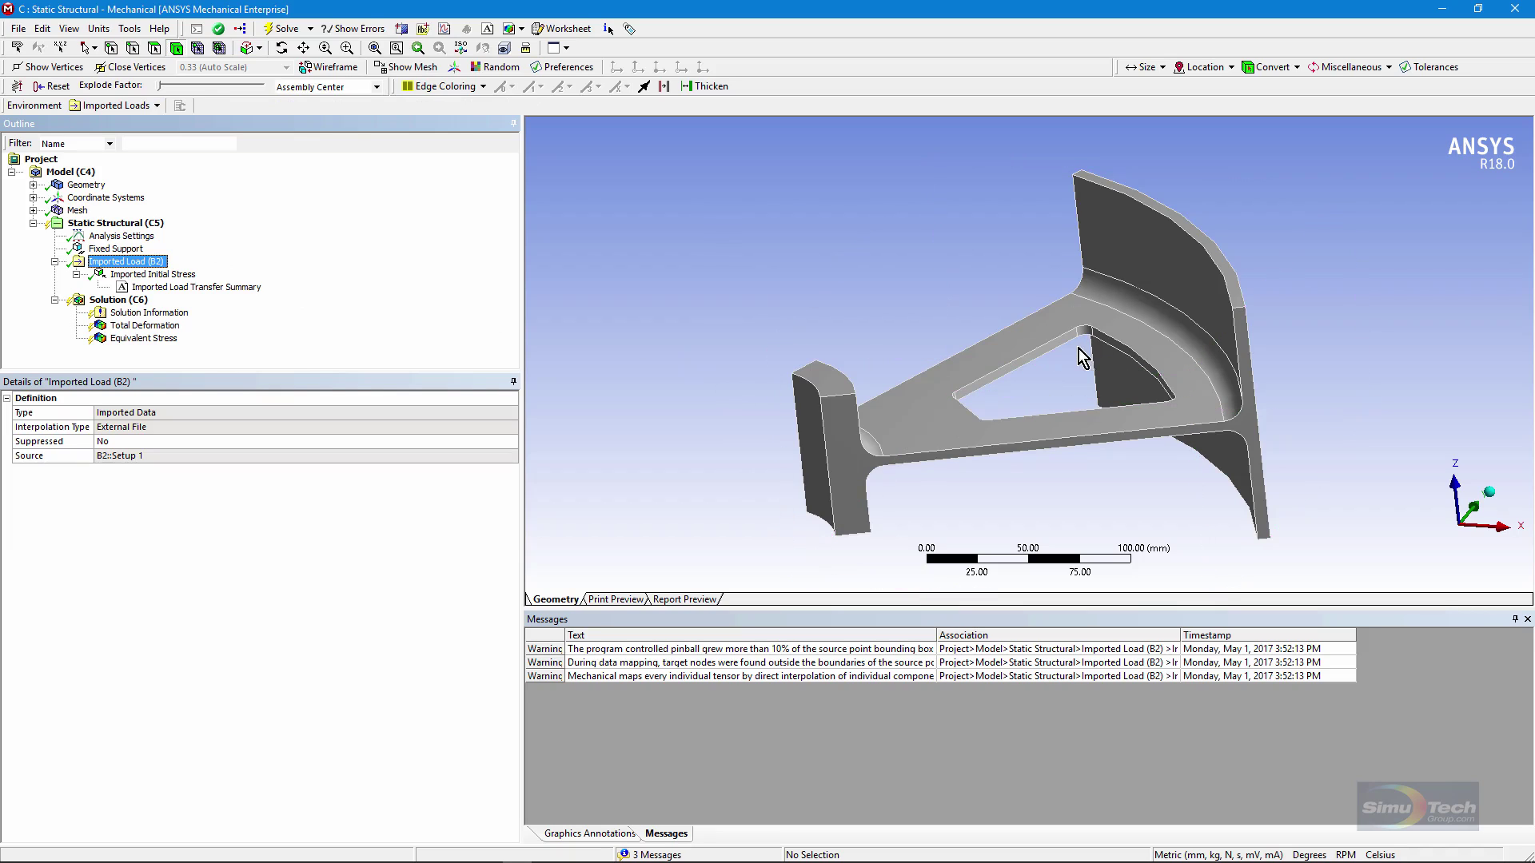
click(162, 276)
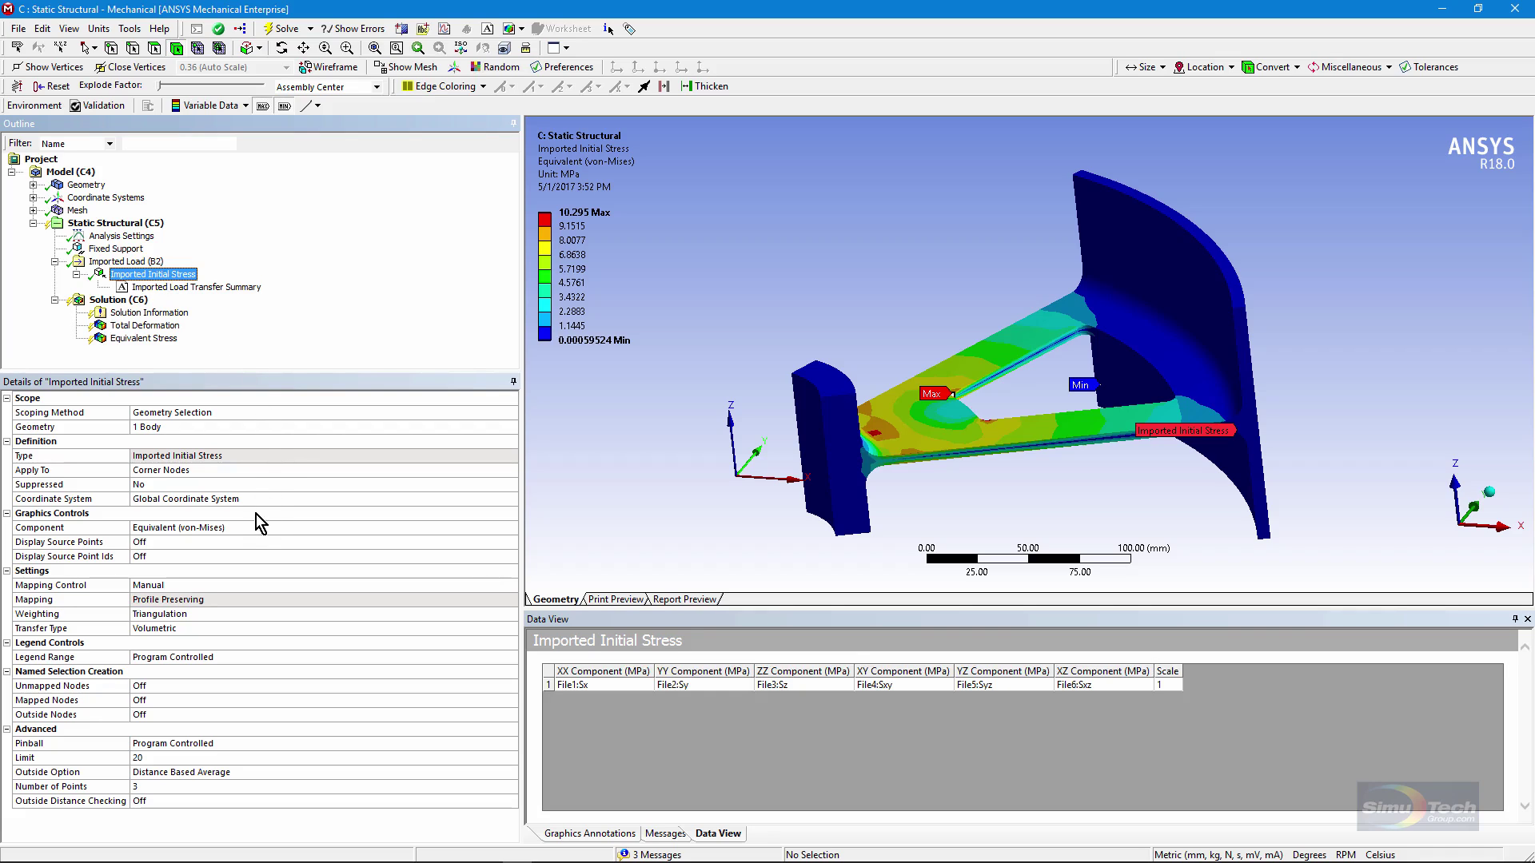
click(284, 546)
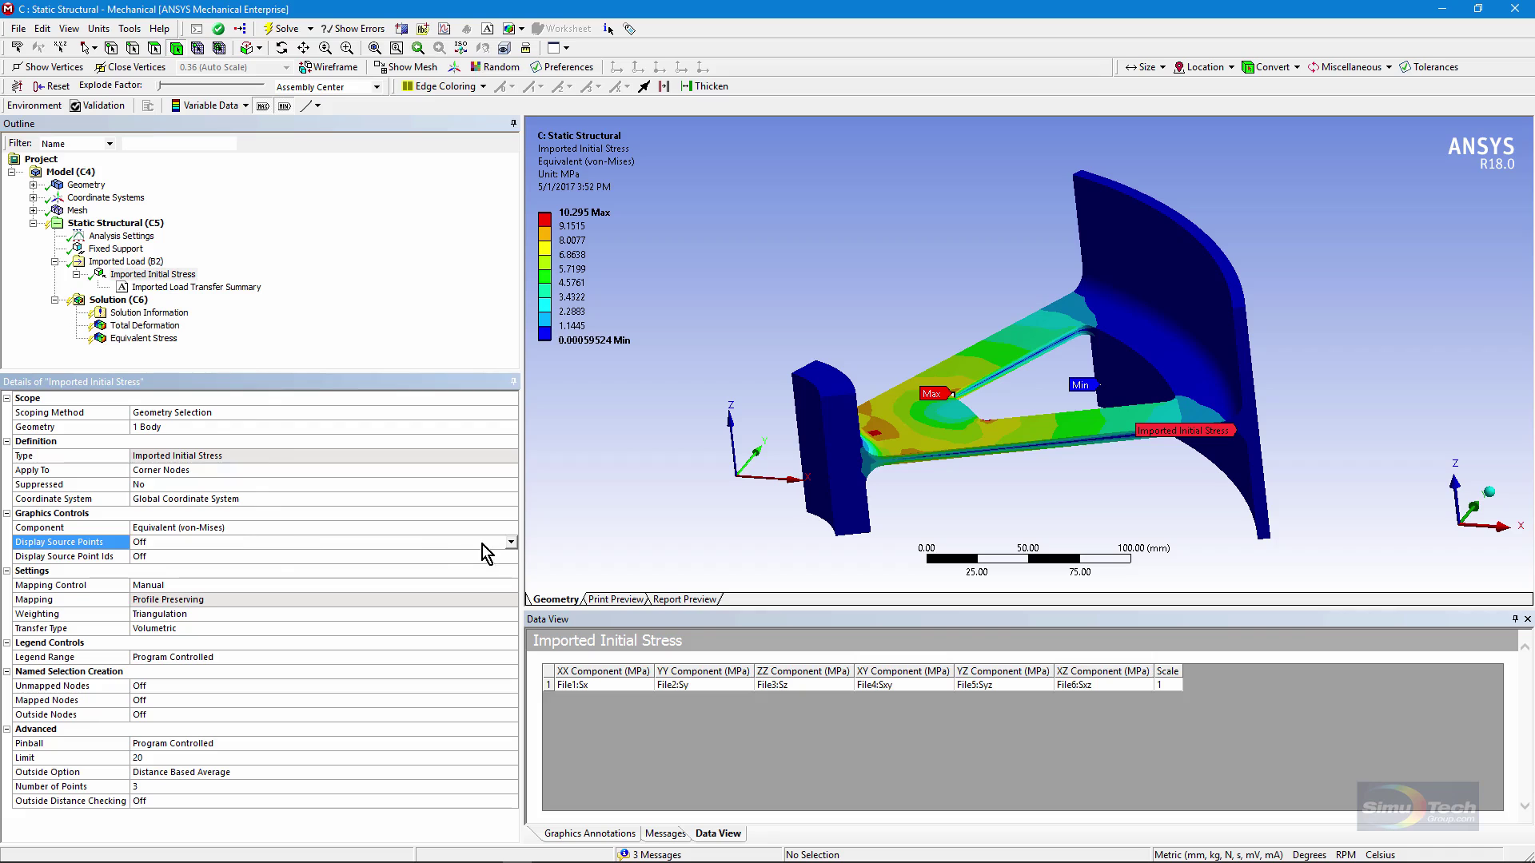
click(505, 543)
click(167, 565)
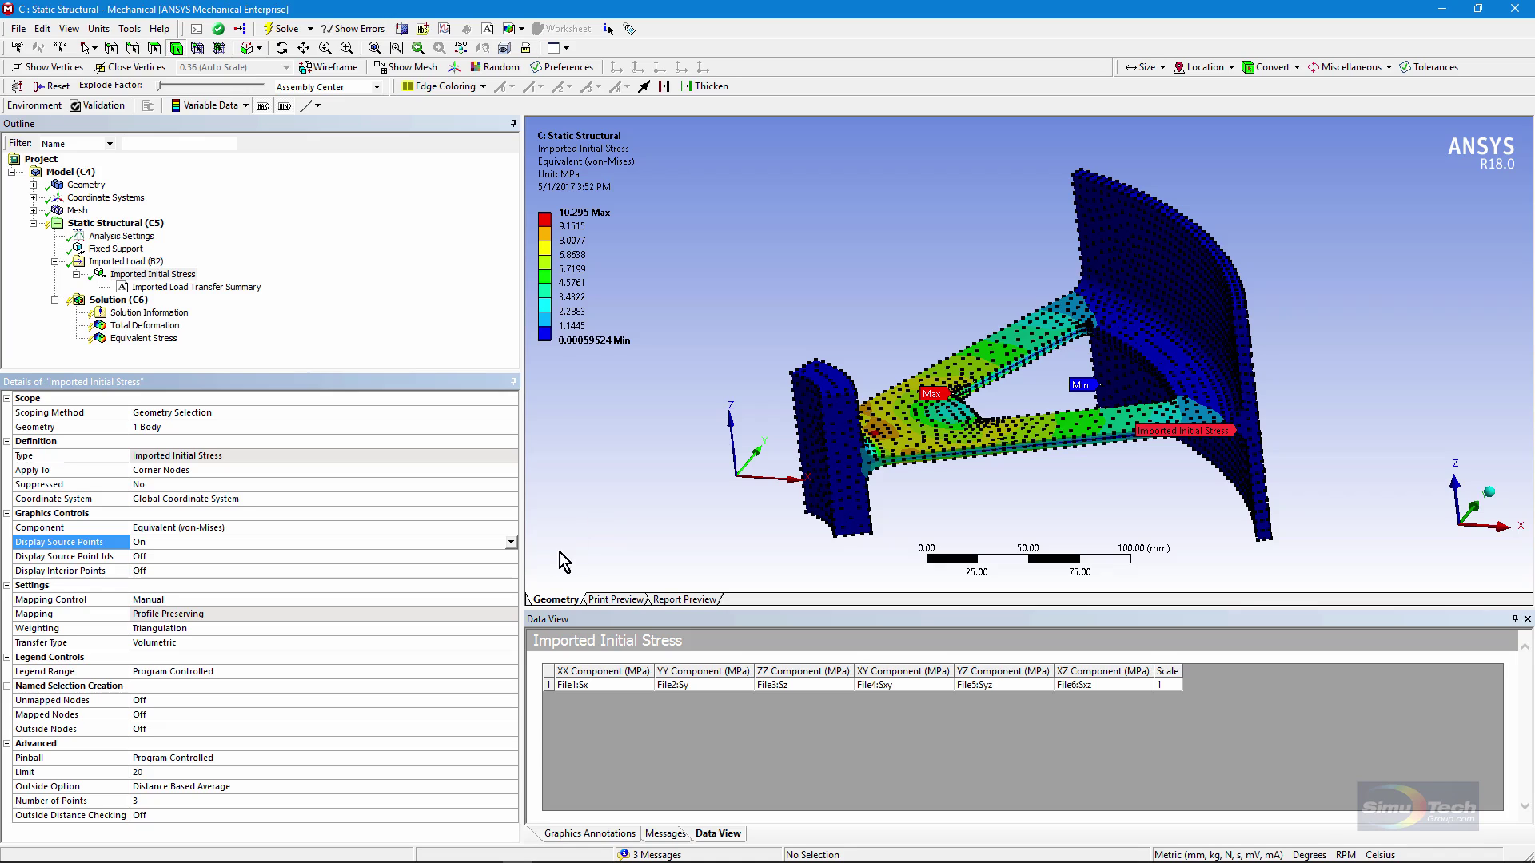
click(189, 555)
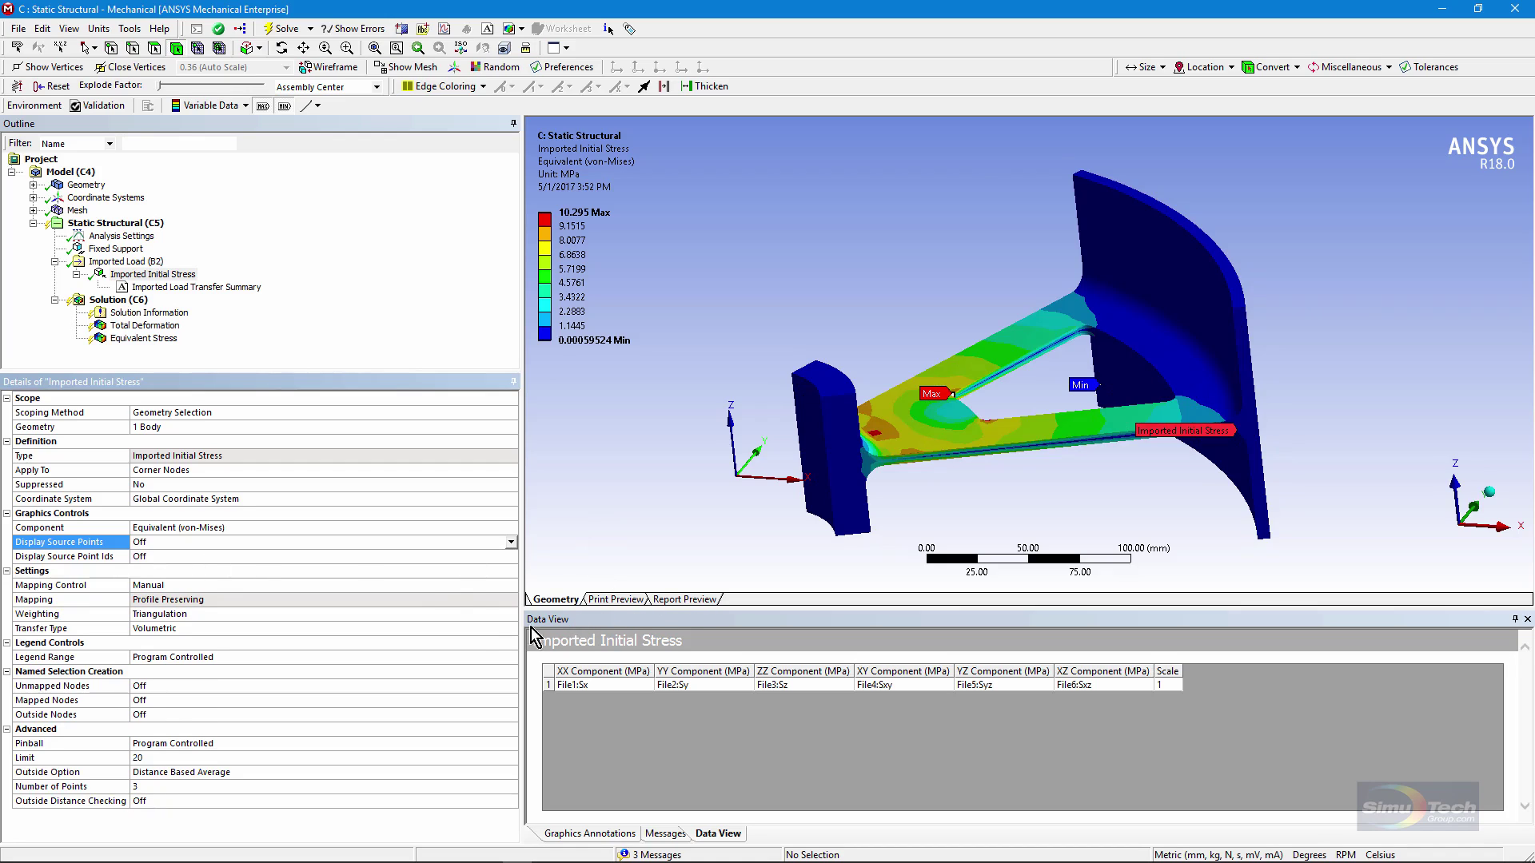
Review Mapping Control, Weighting and Transfer Type, leaving Weighting on Triangulation, then select Solution (C6).
click(450, 588)
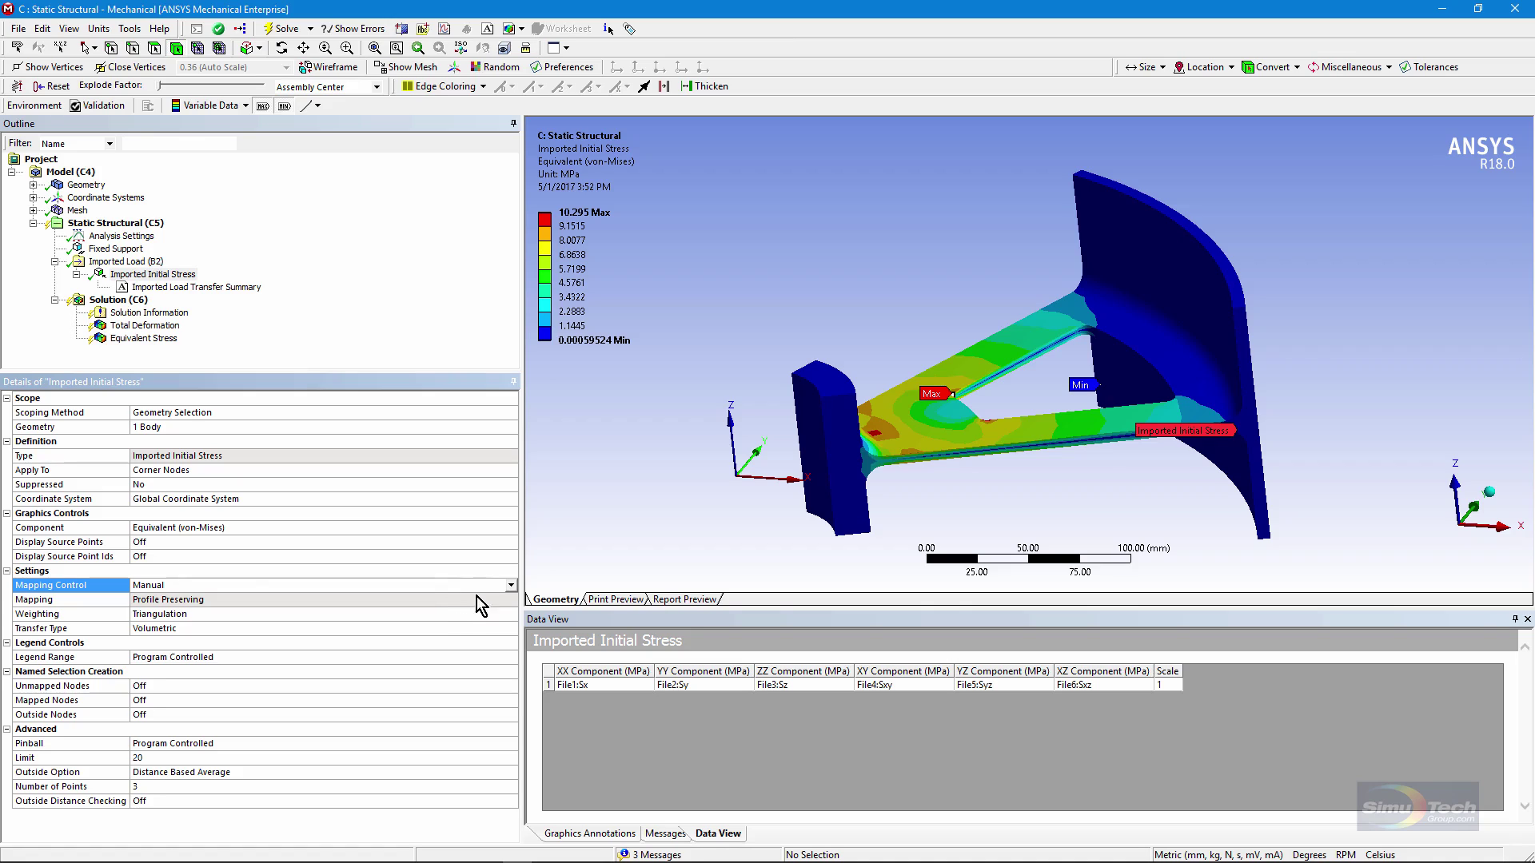
click(232, 617)
click(236, 629)
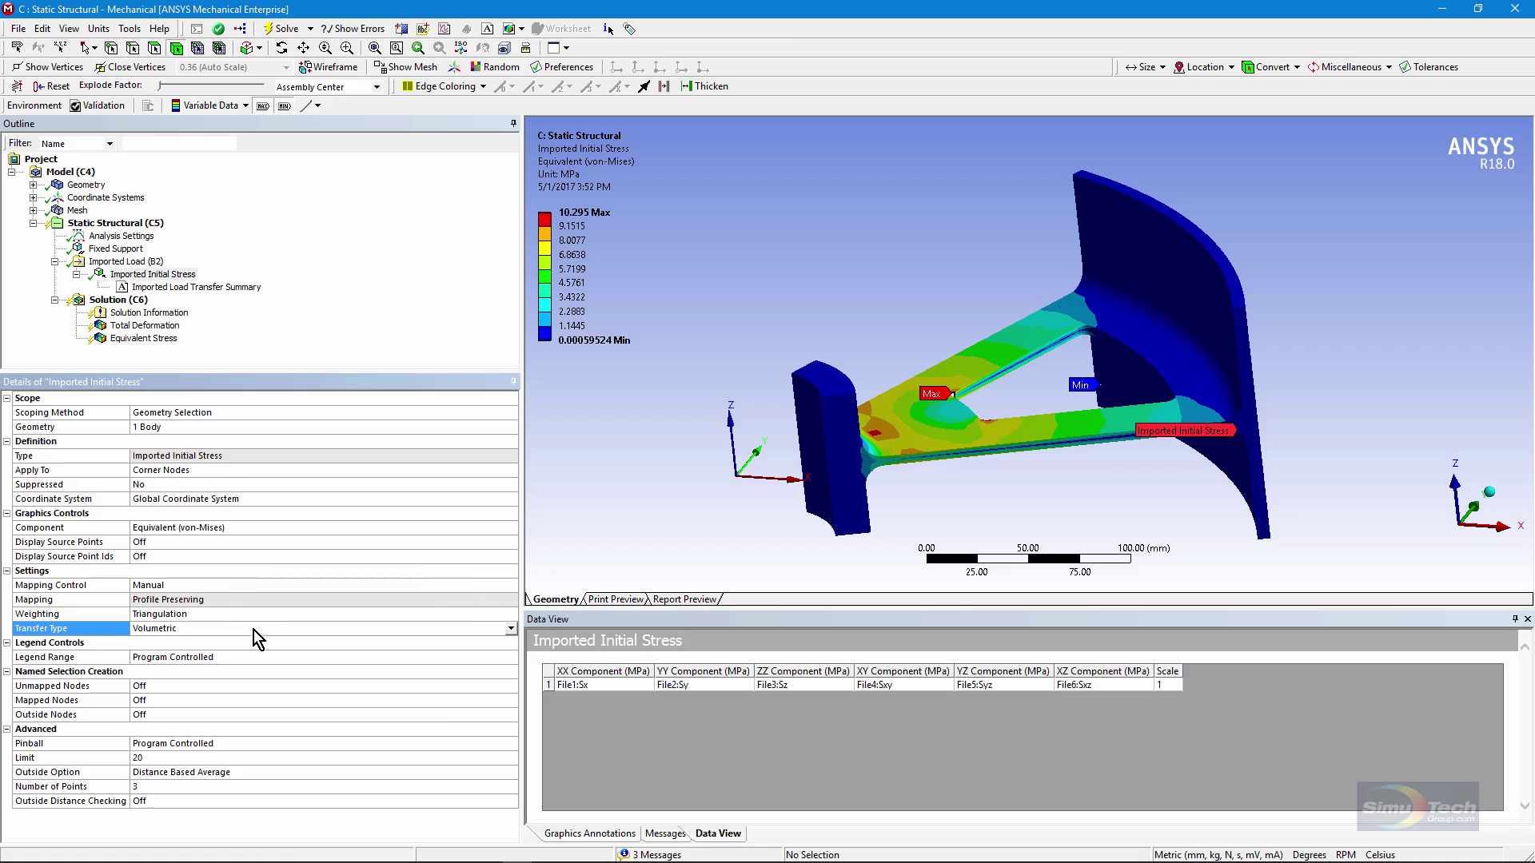
click(482, 616)
click(511, 614)
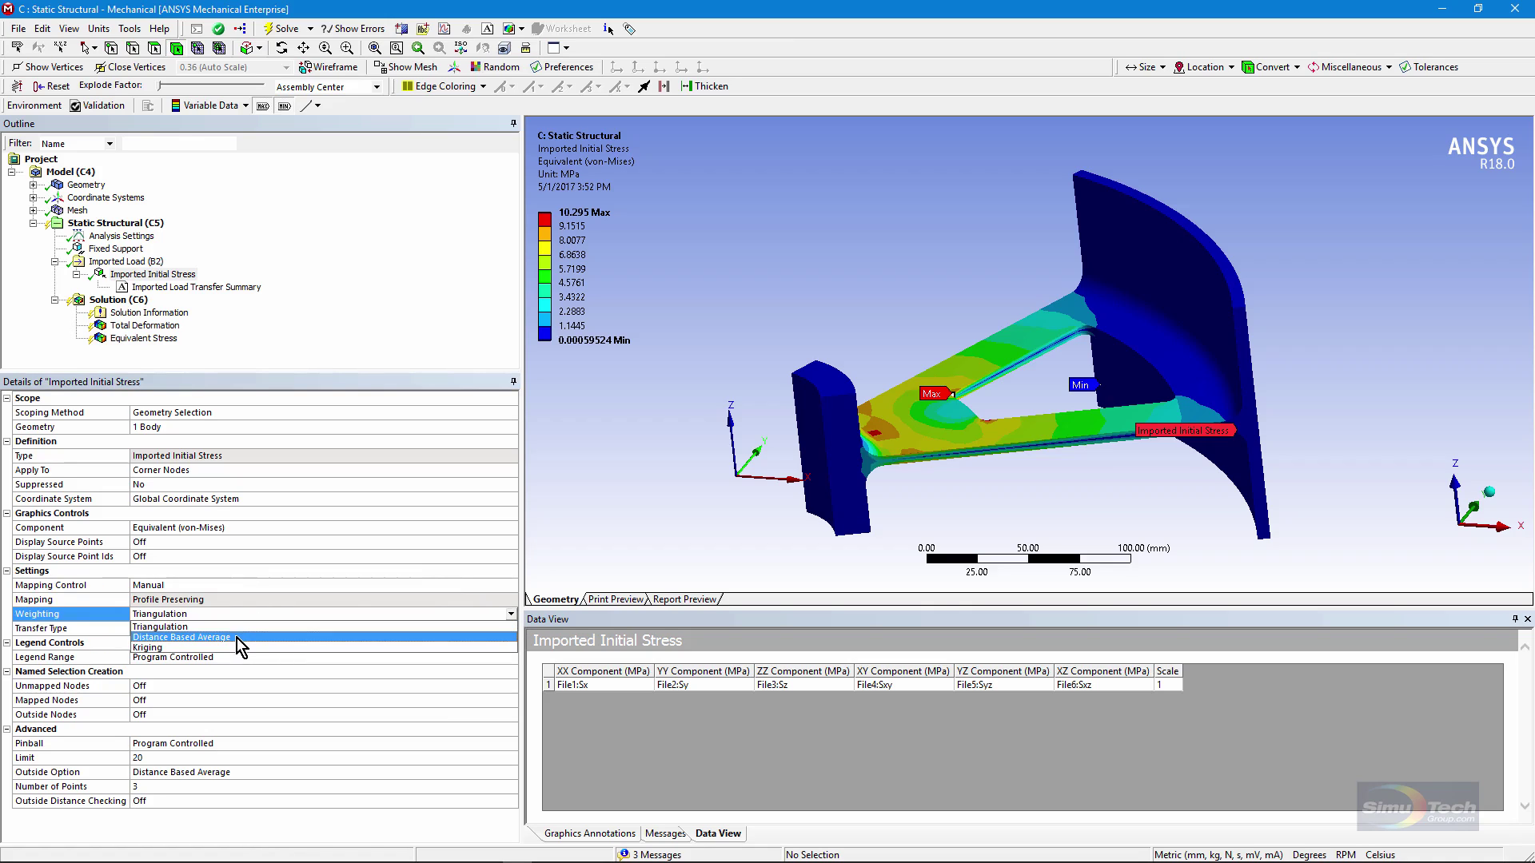
click(592, 509)
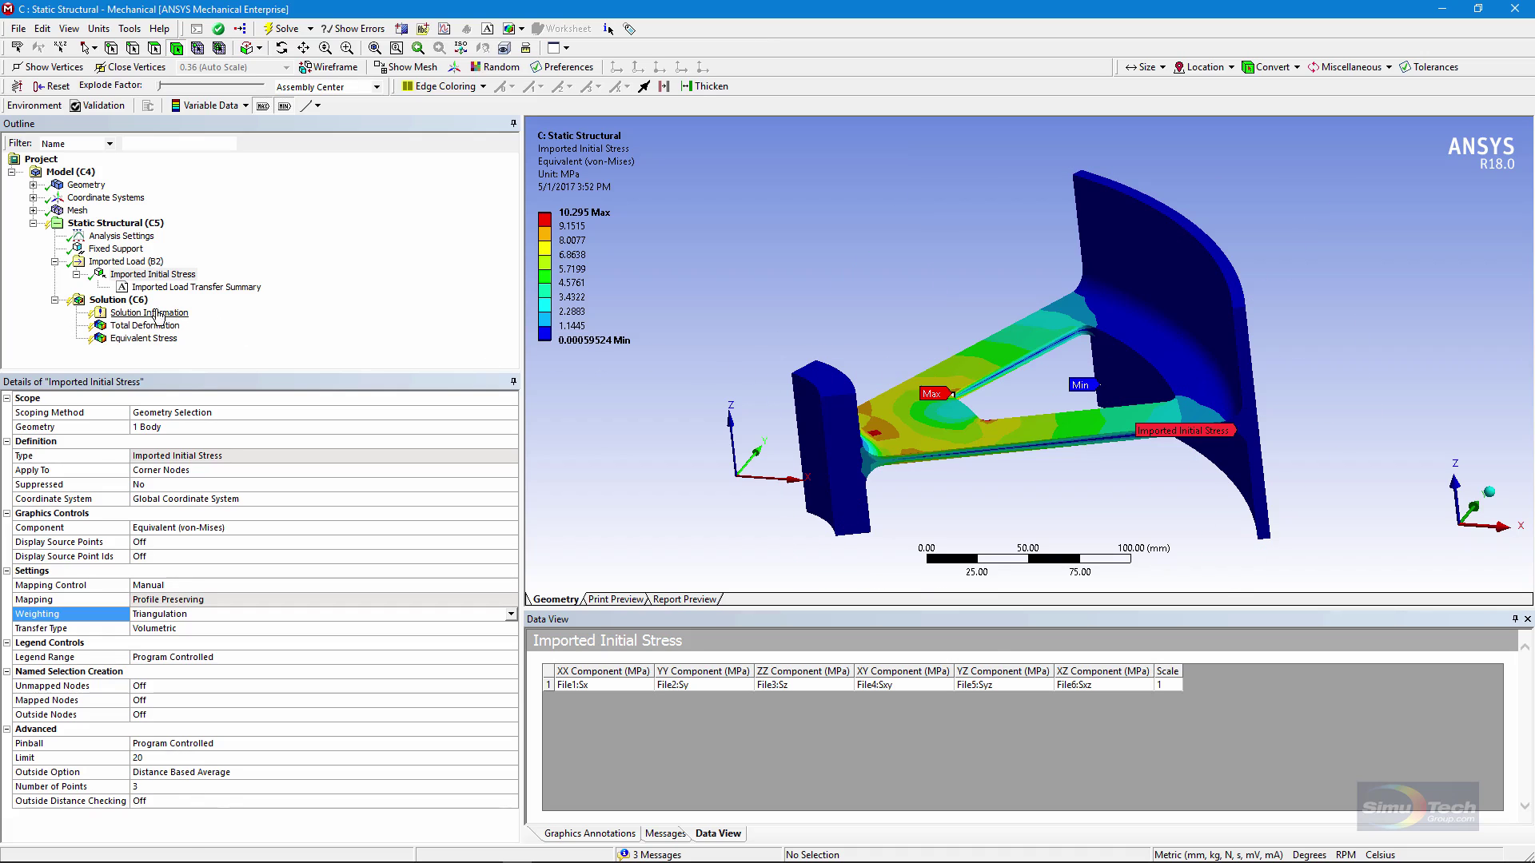
click(115, 302)
Solve the static structural model and view the Total Deformation result, maximum 0.25194 mm.
right_click(116, 302)
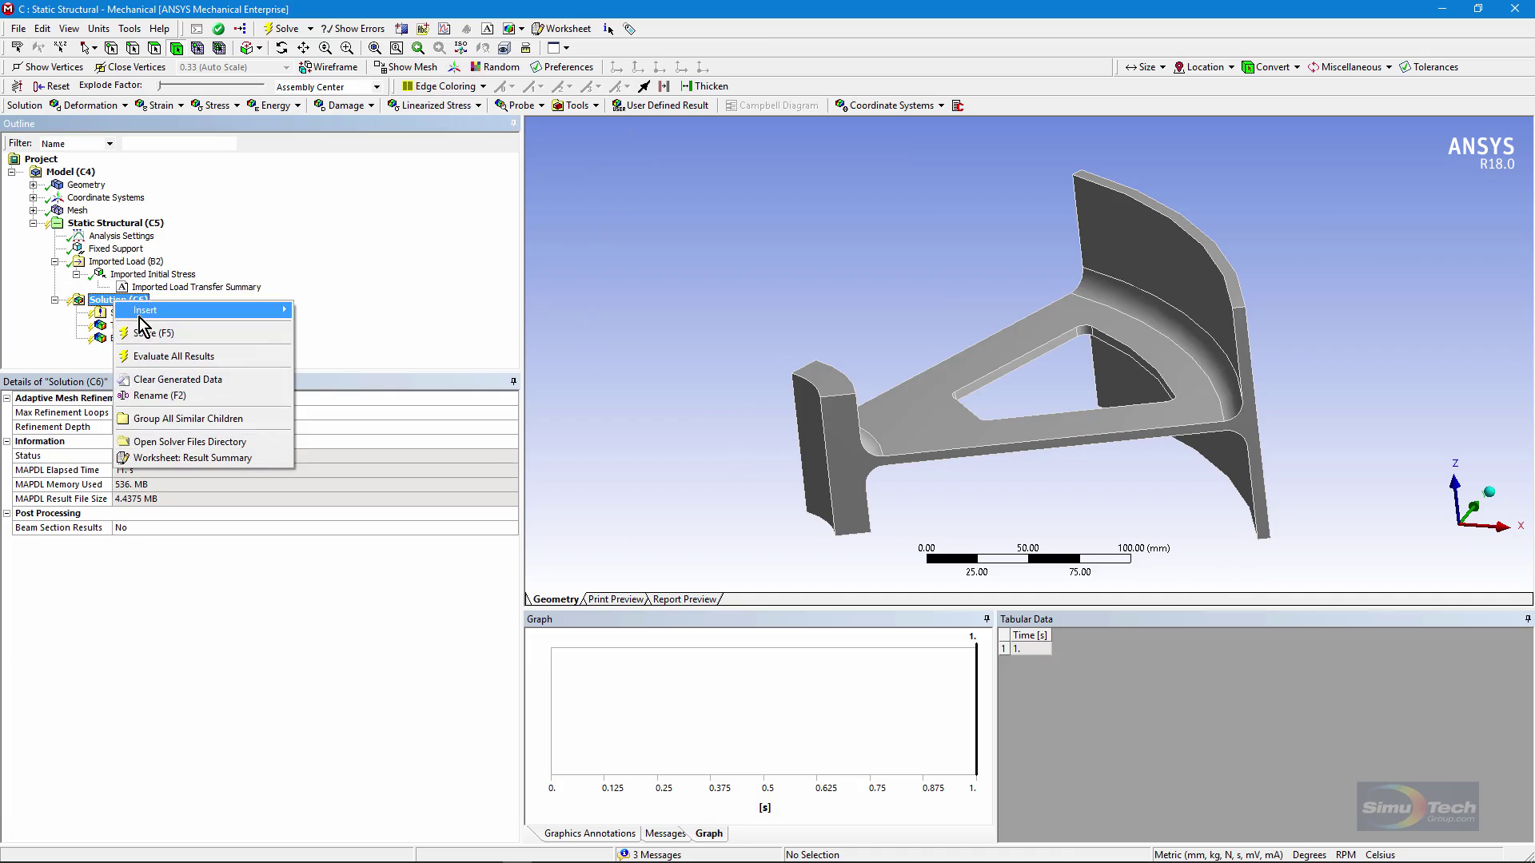
click(148, 334)
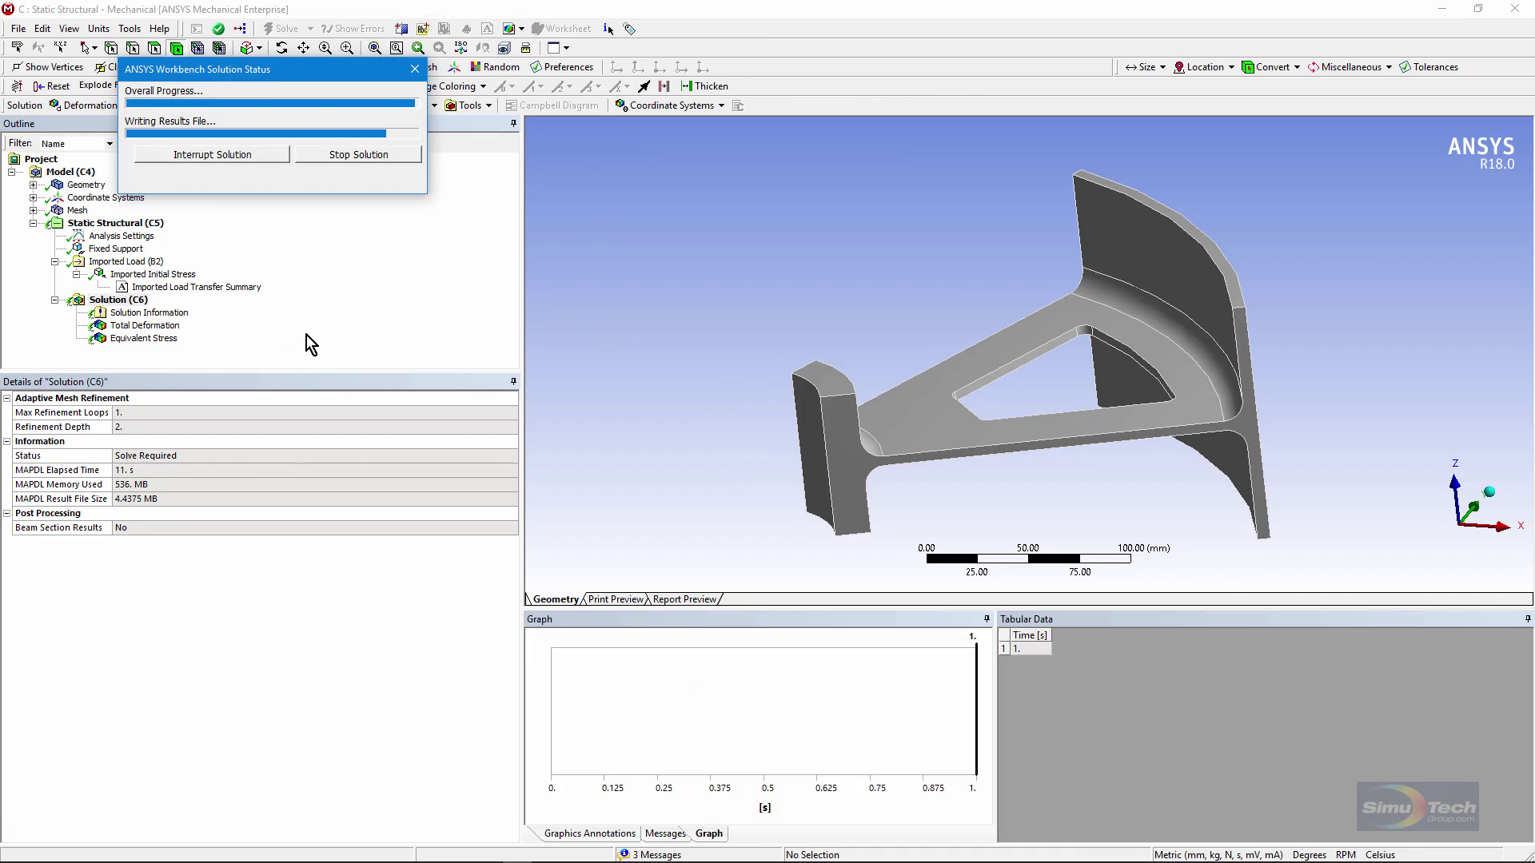
click(159, 326)
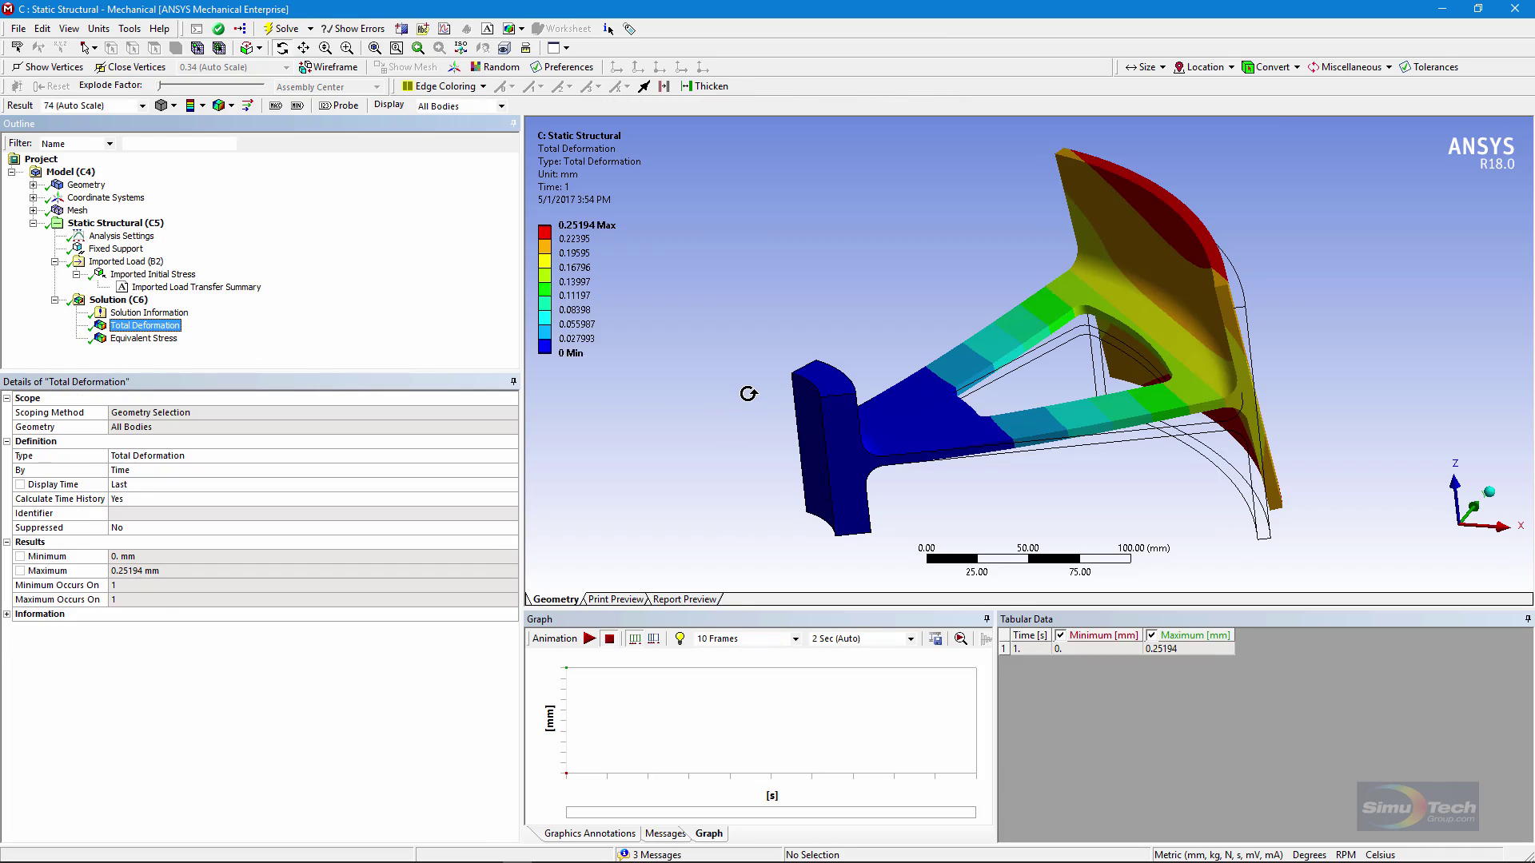
drag(748, 393, 1012, 396)
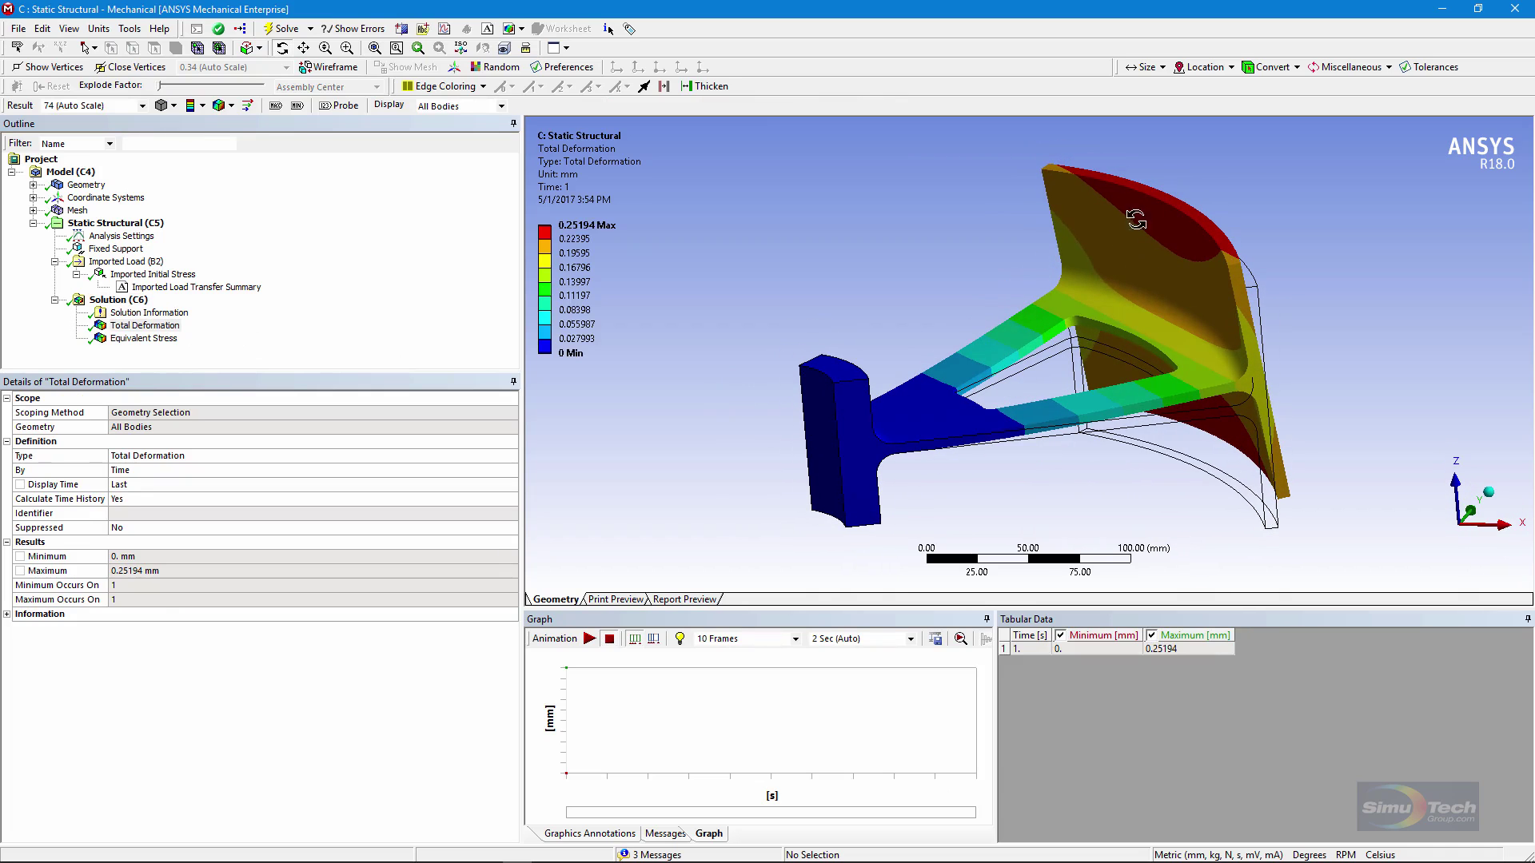
Compare against the Imported Initial Stress contour, then play and stop the Total Deformation animation.
click(151, 276)
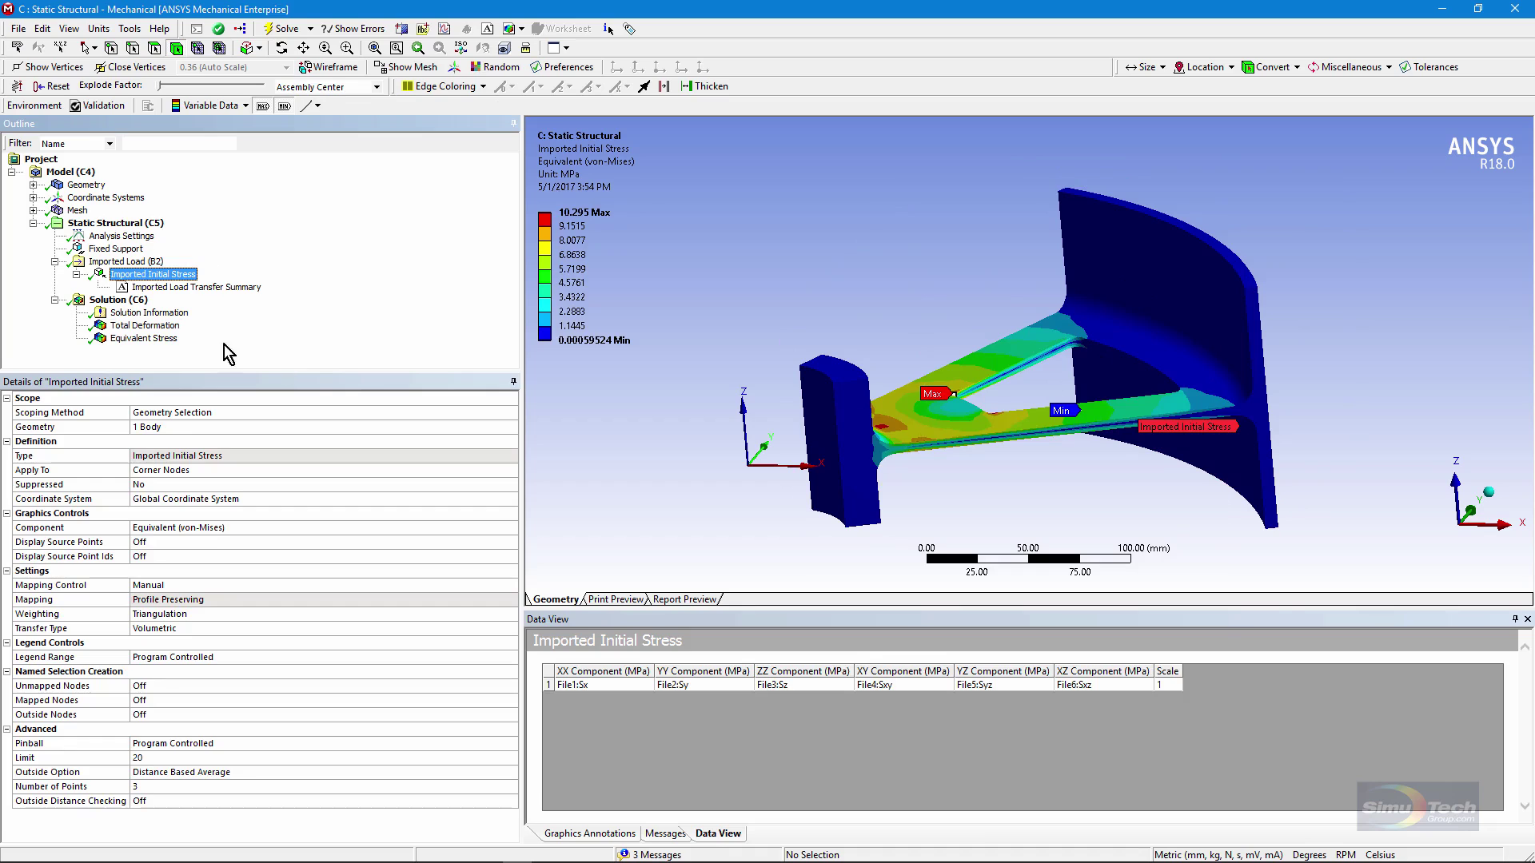
click(144, 327)
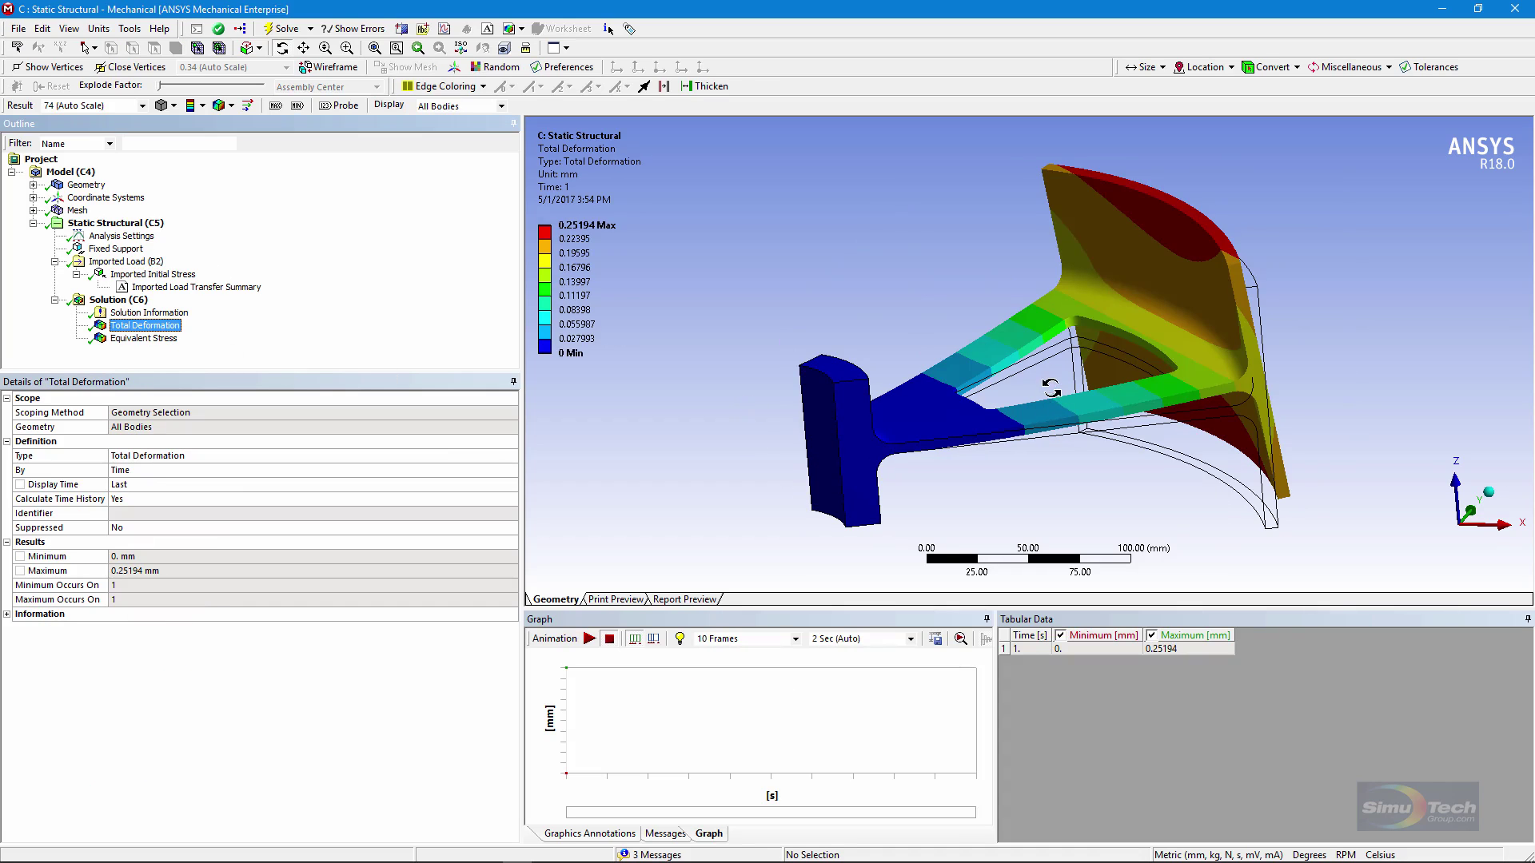
middle_drag(1057, 404, 895, 472)
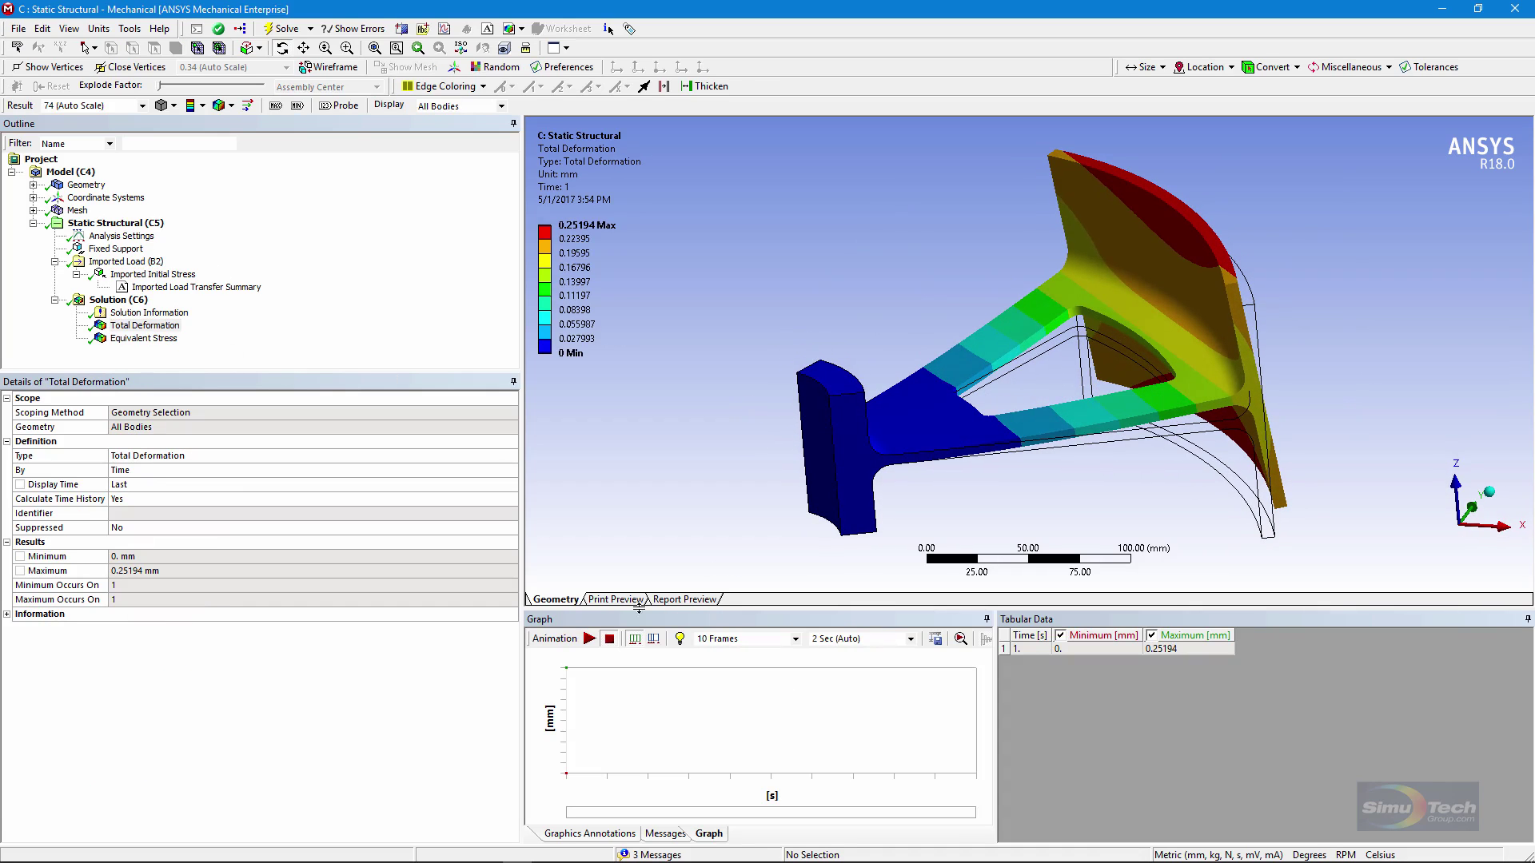
click(590, 638)
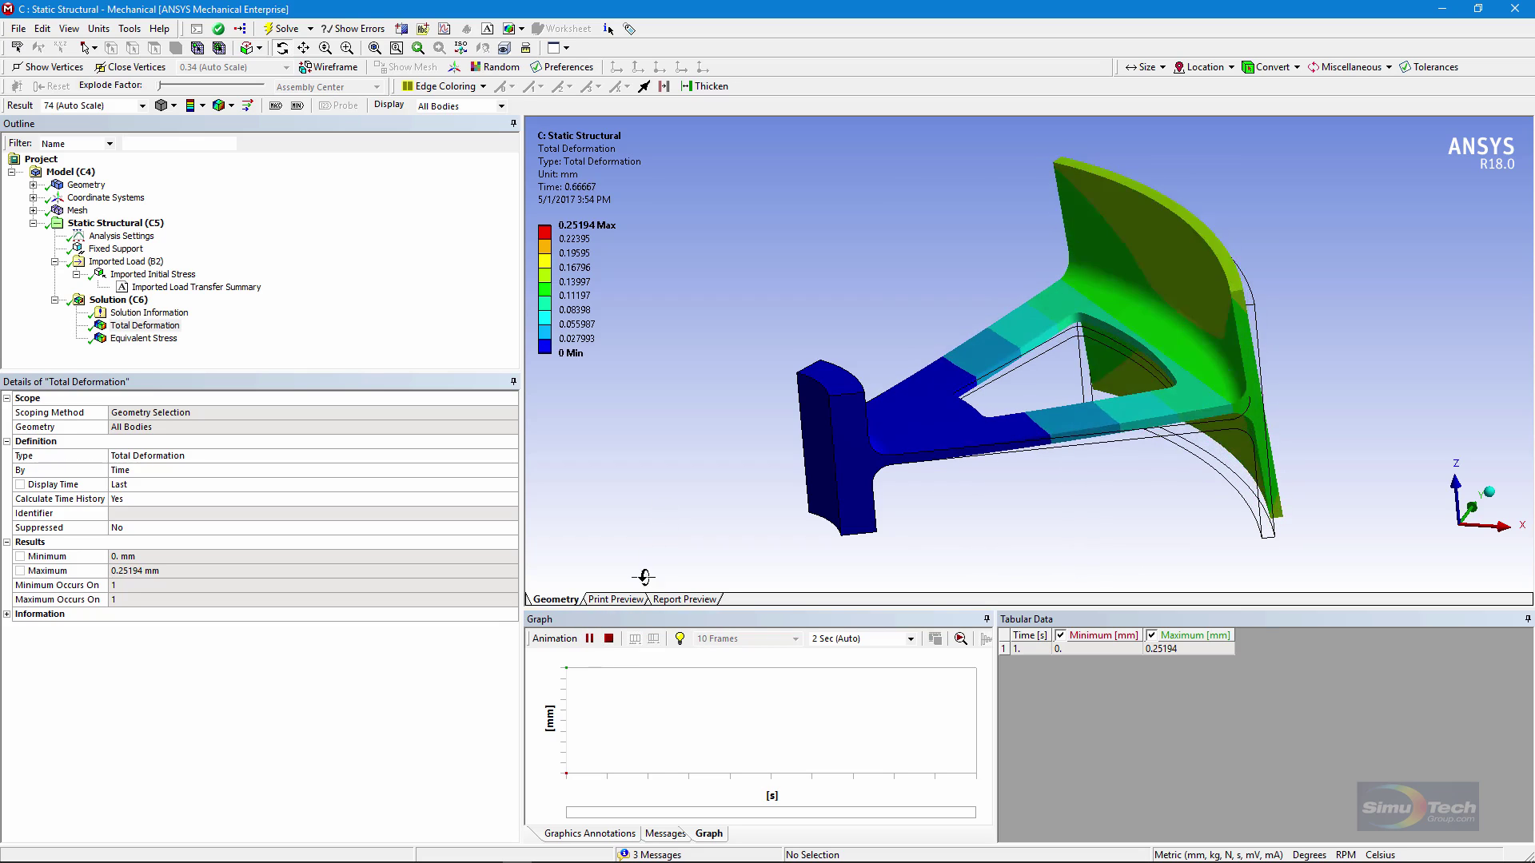
click(609, 639)
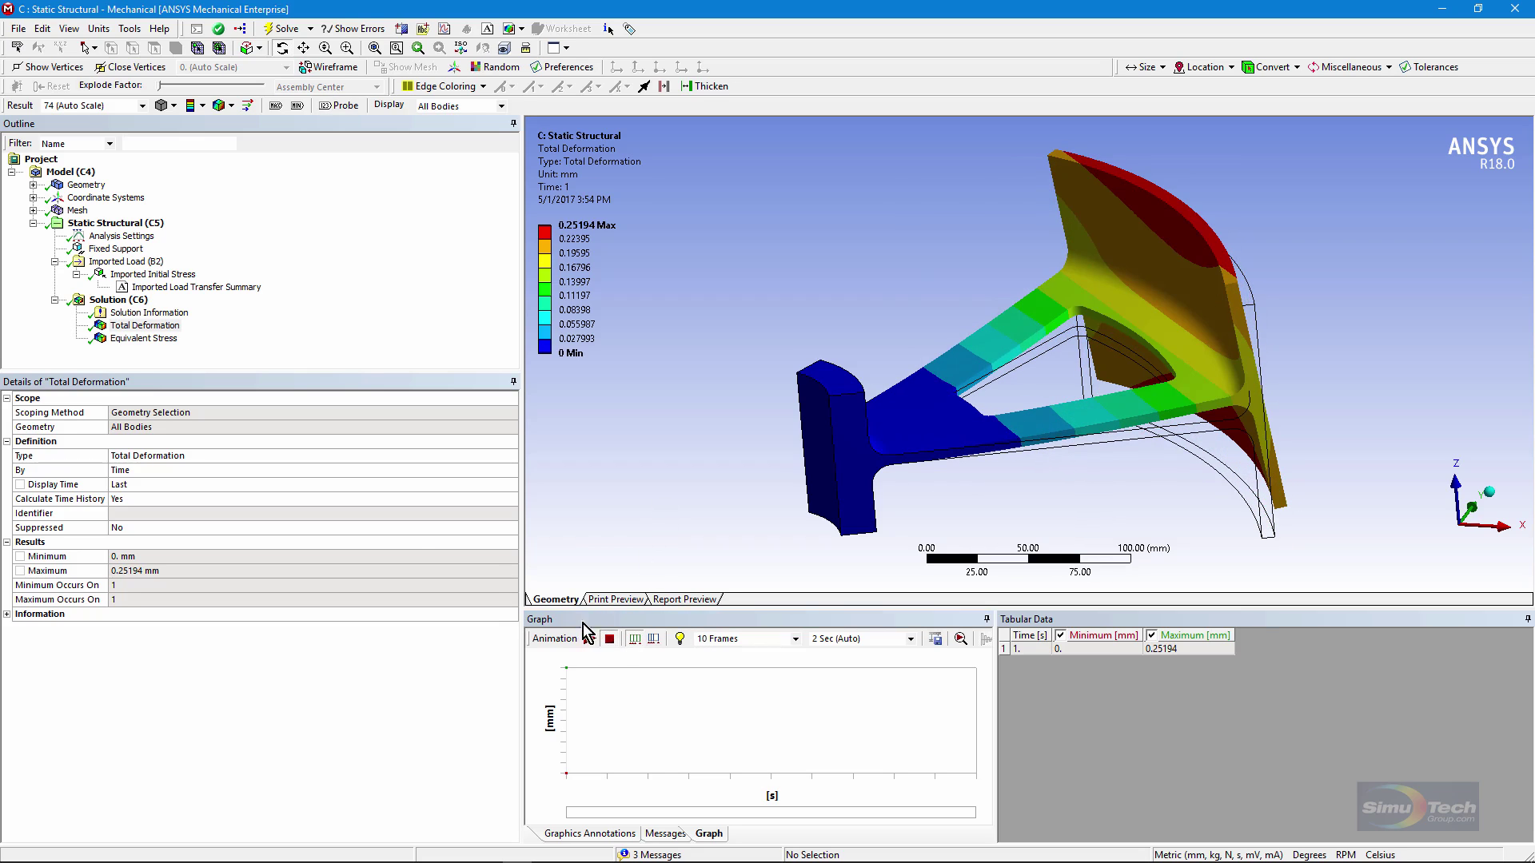
click(146, 342)
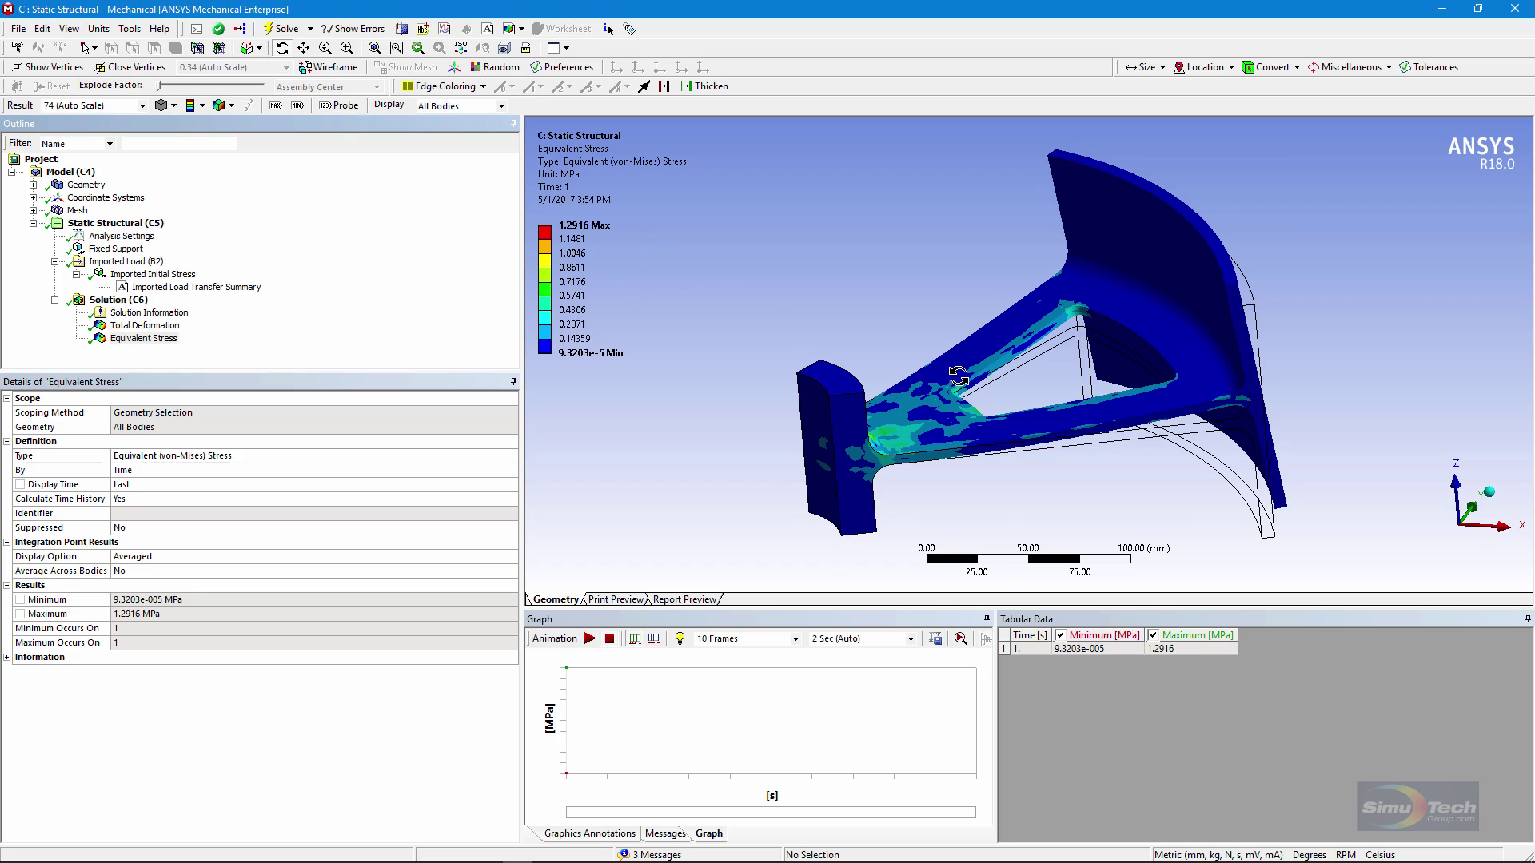
drag(949, 377, 897, 350)
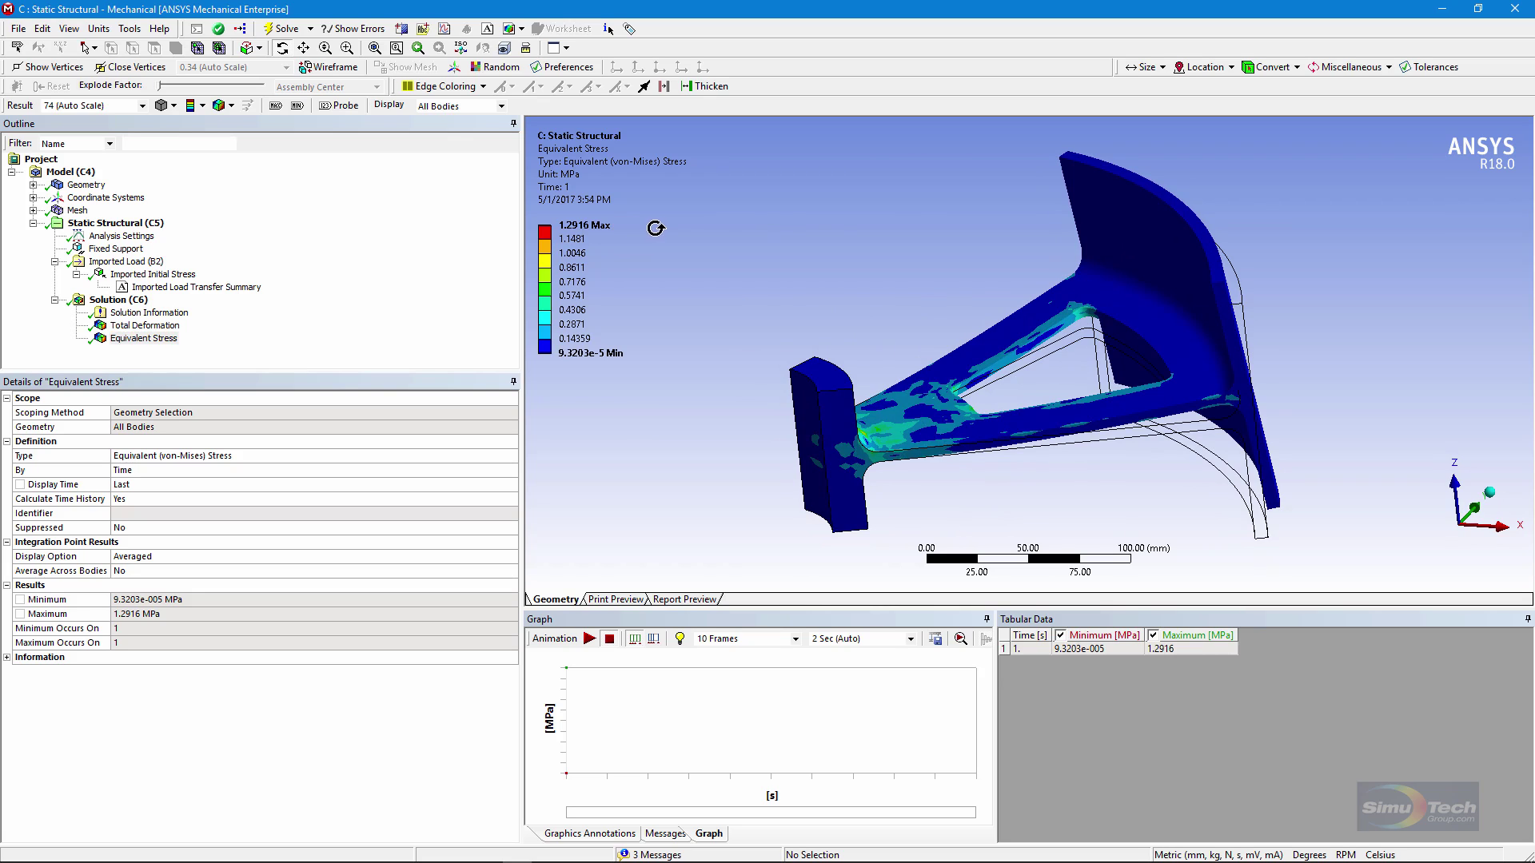
drag(1000, 344, 1037, 349)
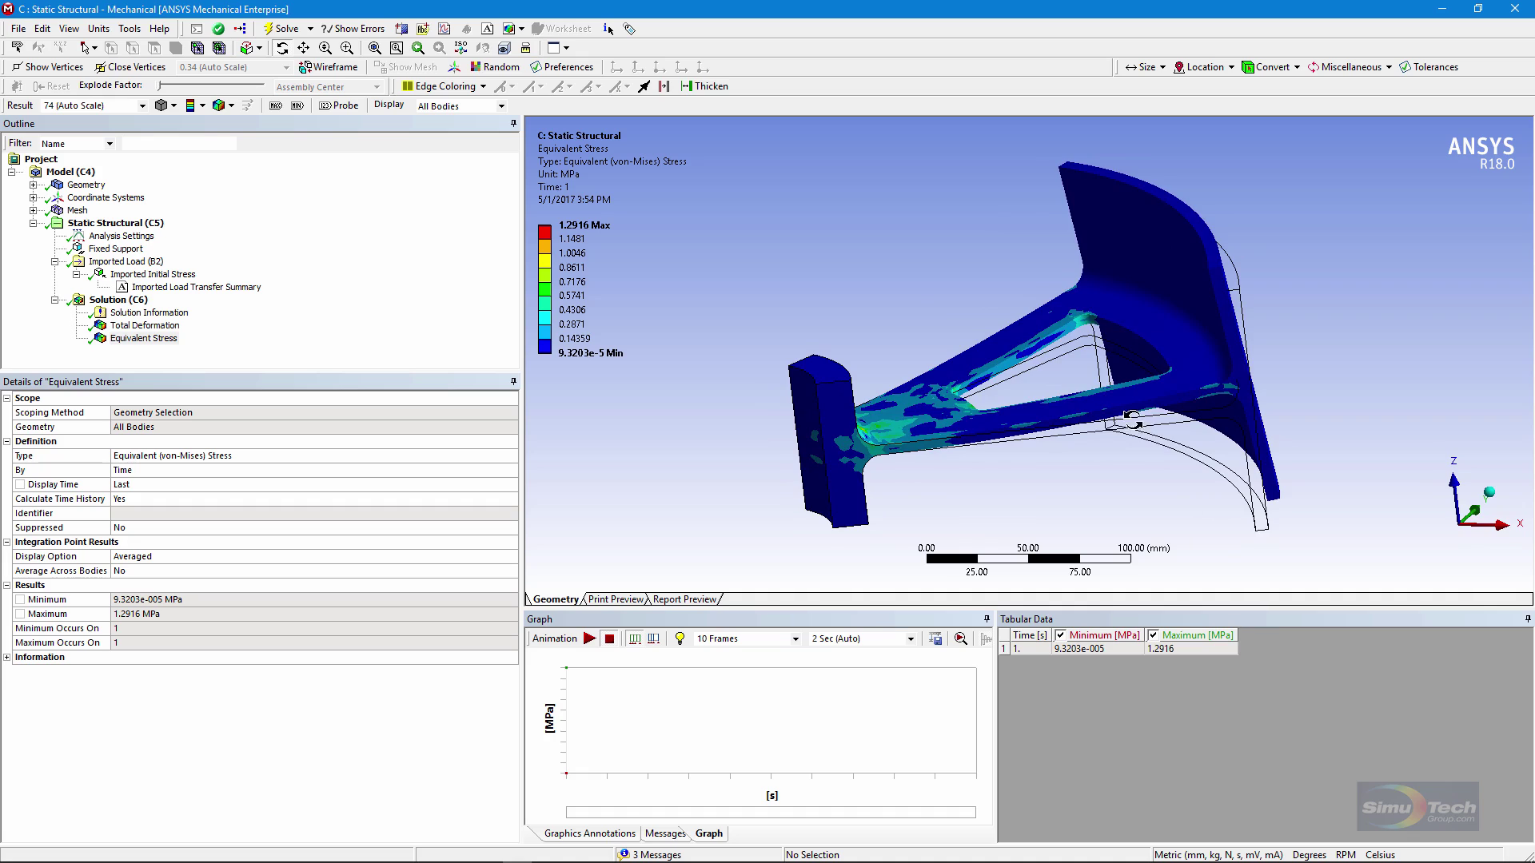
mouse_move(1132, 419)
mouse_down()
mouse_move(1167, 447)
mouse_move(1095, 430)
mouse_move(1122, 420)
mouse_up()
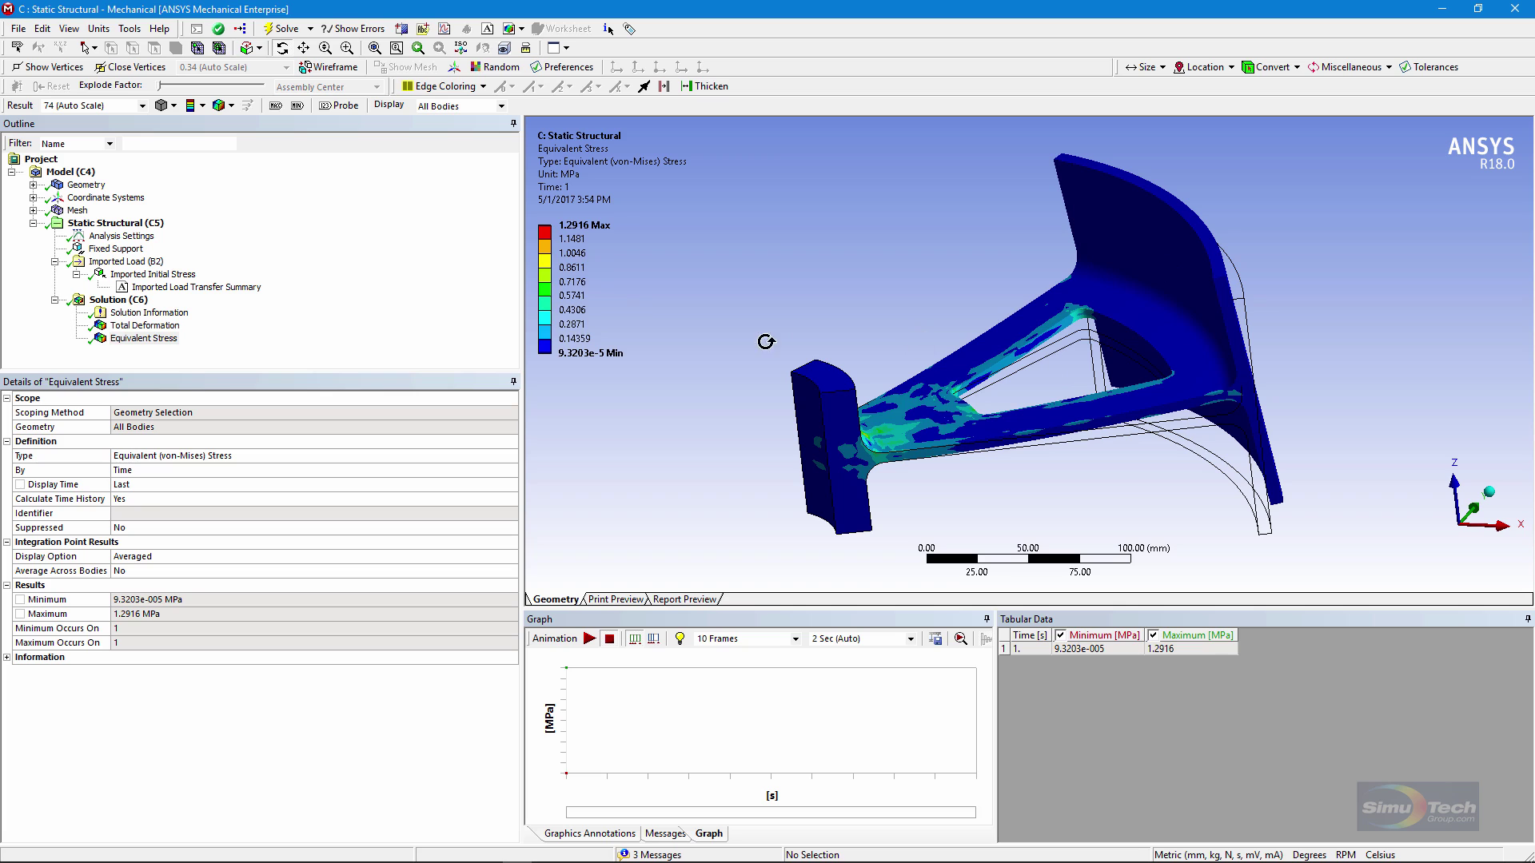
click(145, 326)
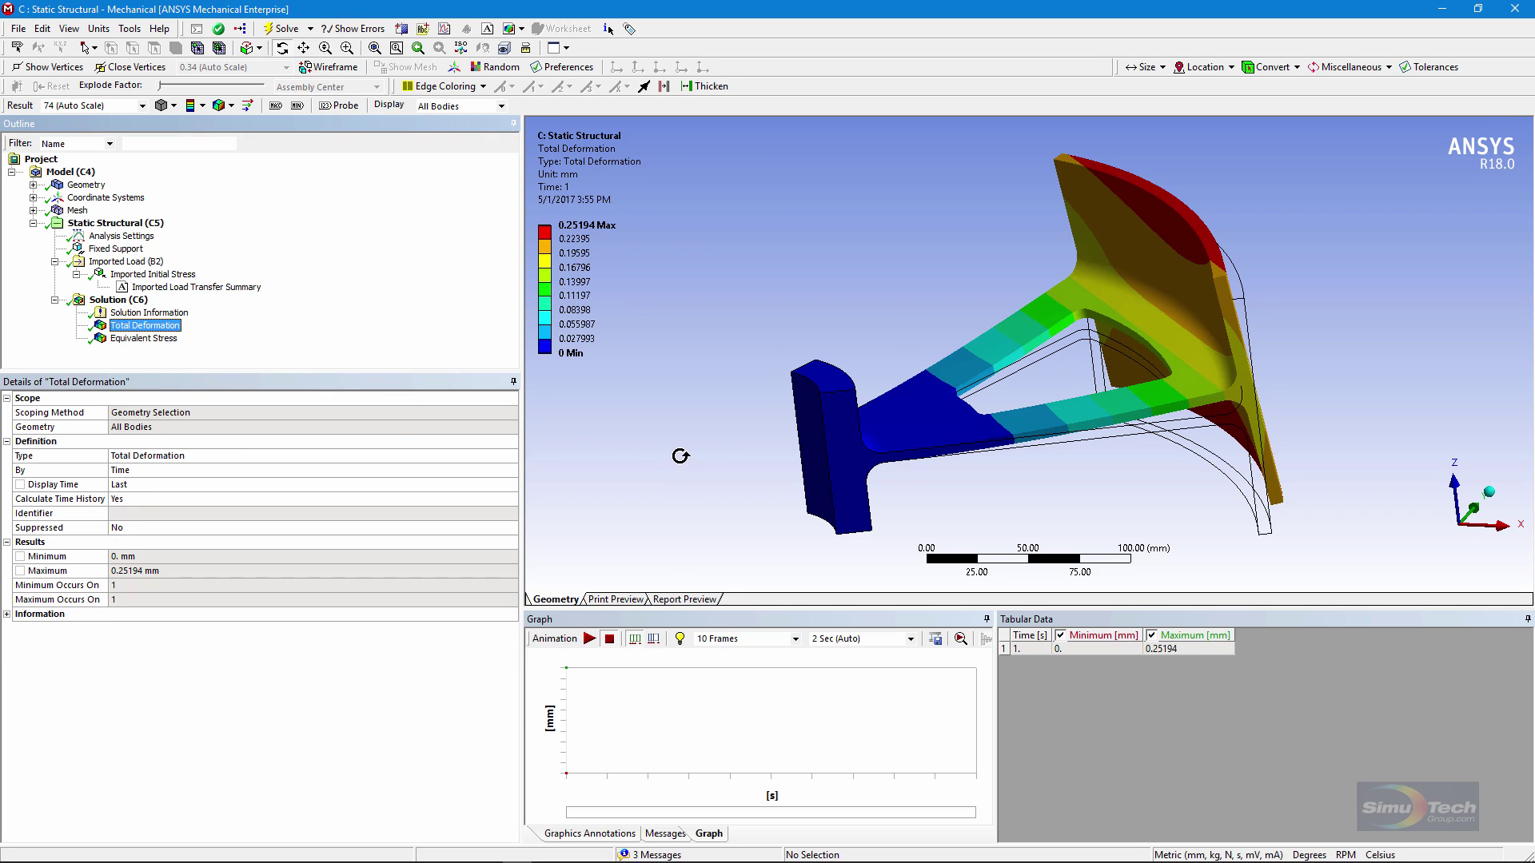
Rotate the model and redisplay the Imported Initial Stress contour with its 5783-to-5548 node mapping log.
drag(681, 457, 995, 408)
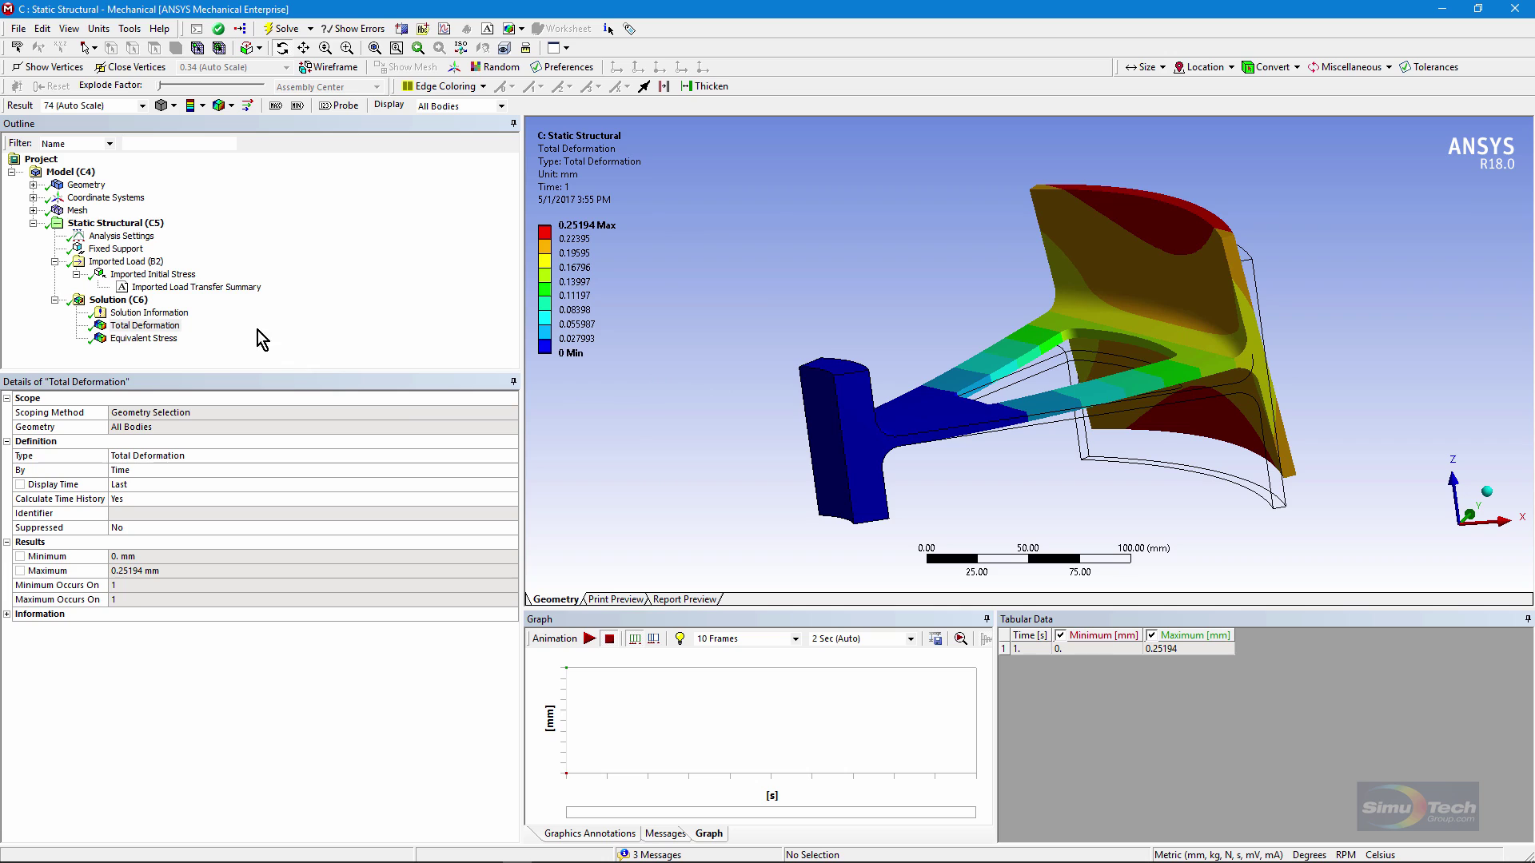
click(164, 289)
click(160, 275)
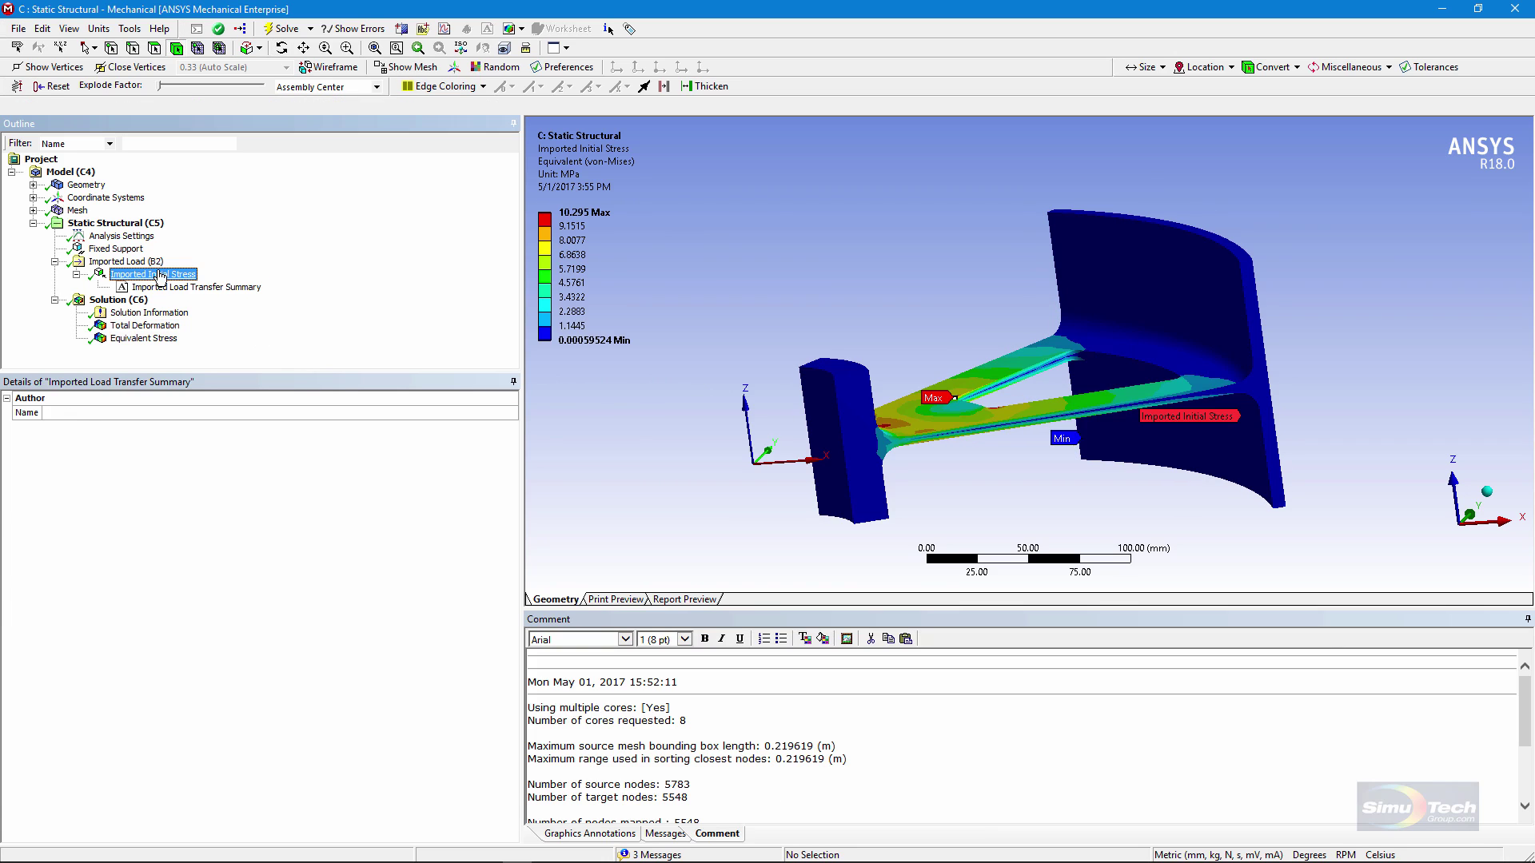